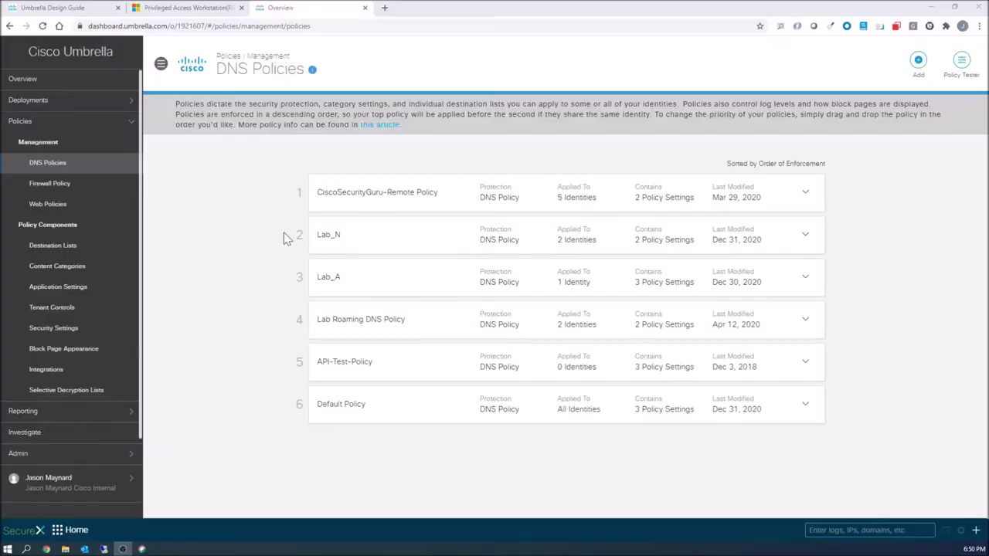
- Add a new DNS policy with Access Control and Block Threats checked, and expand Advanced Settings
click(918, 61)
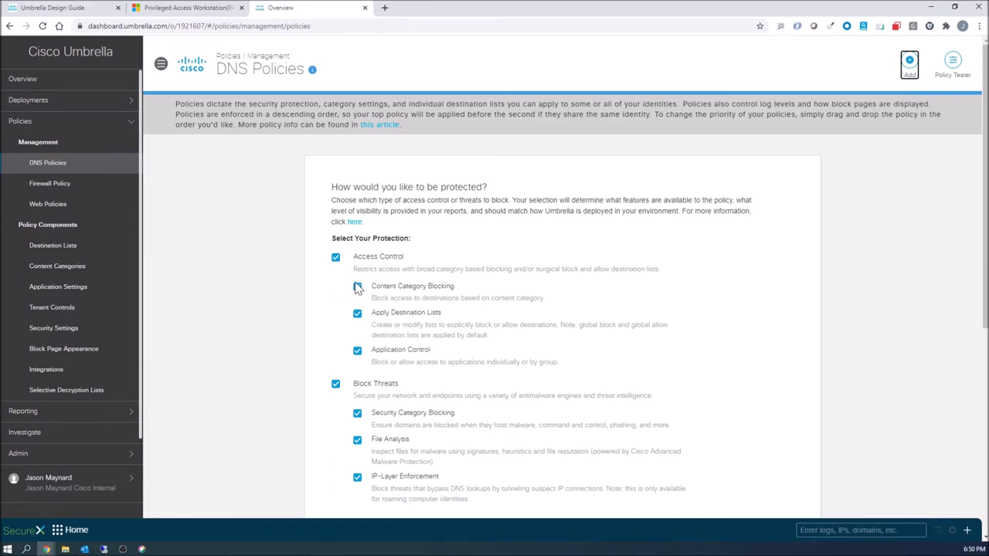
scroll(374, 323, down, 2)
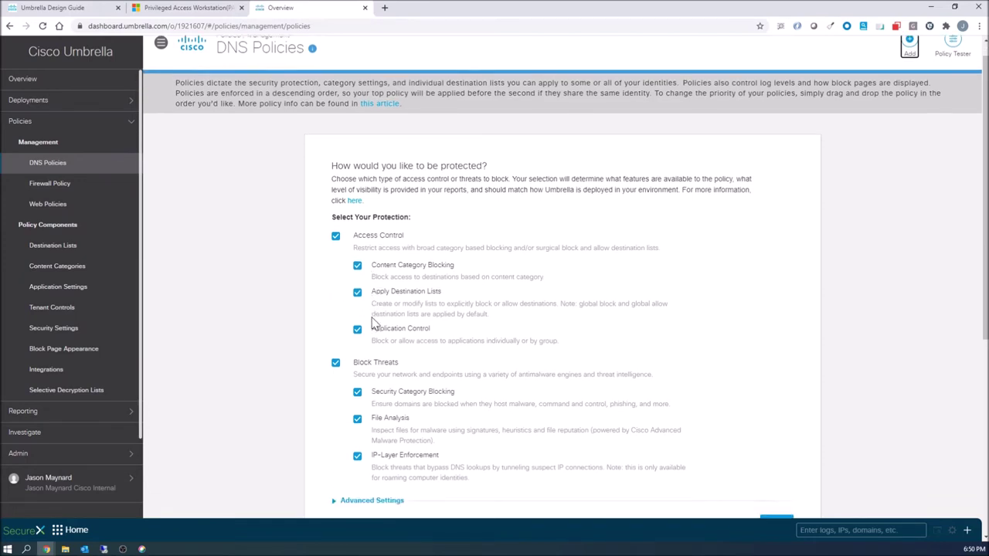
scroll(374, 323, down, 1)
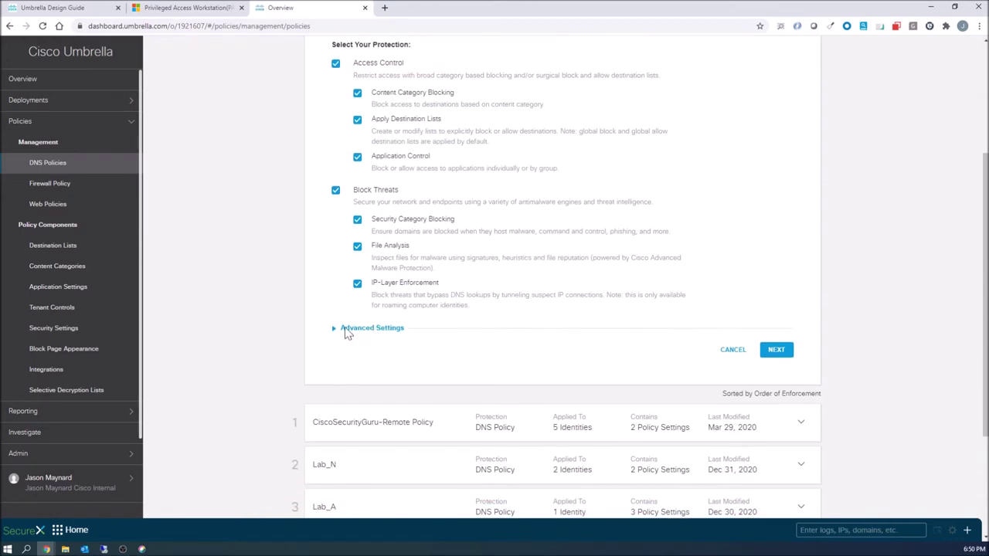
click(334, 332)
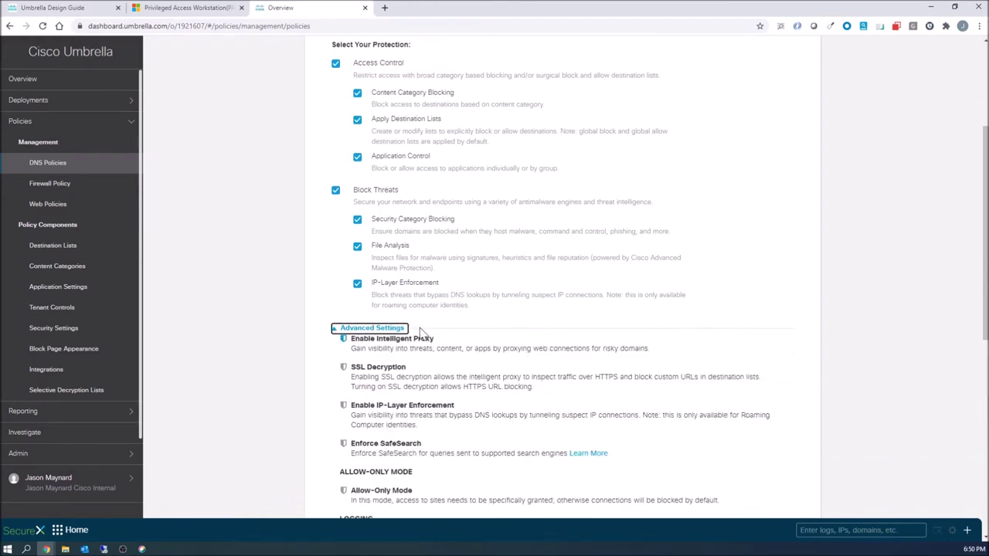
scroll(387, 332, down, 3)
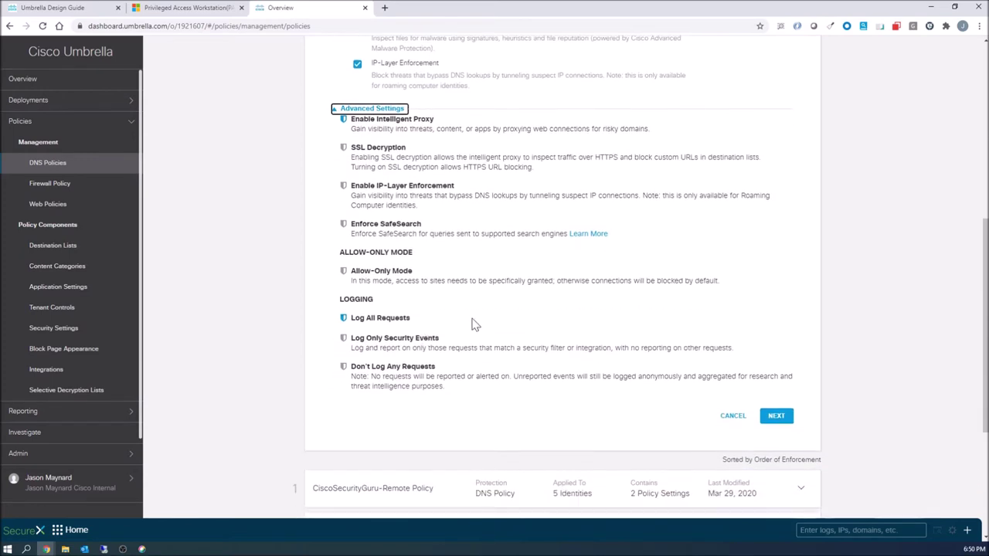
click(775, 416)
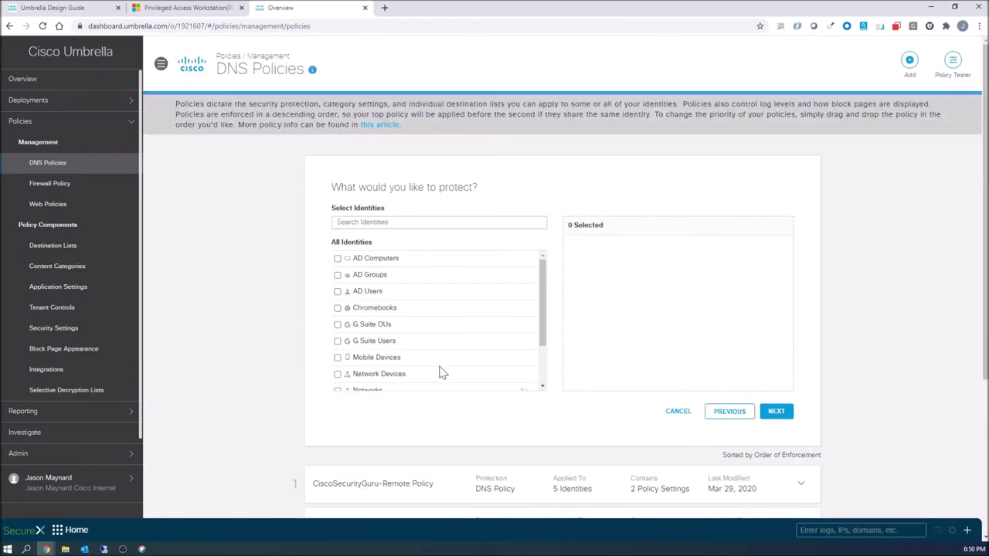
- Select roaming computers Windows-Host1 and Windows-Host2 as the DNS policy's identities
scroll(402, 358, down, 1)
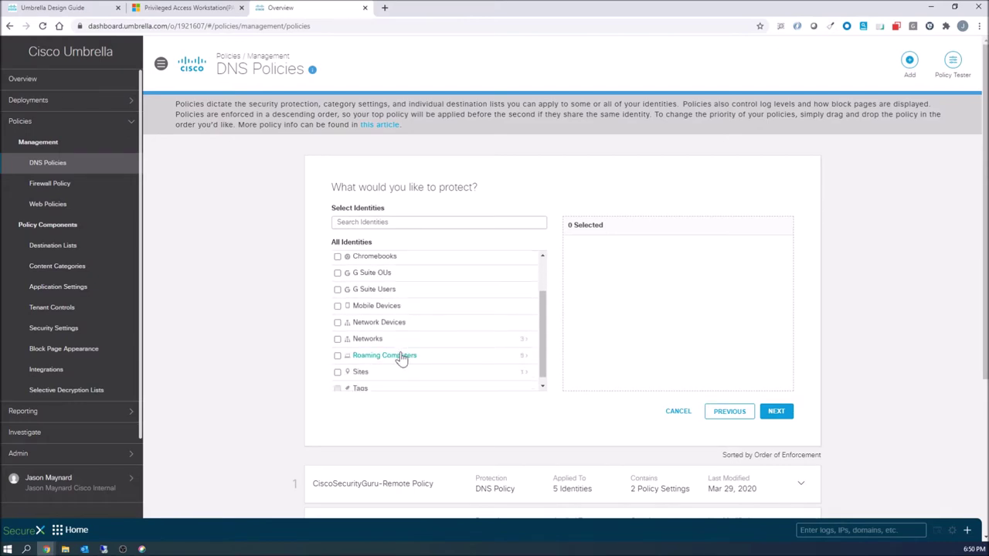
click(384, 355)
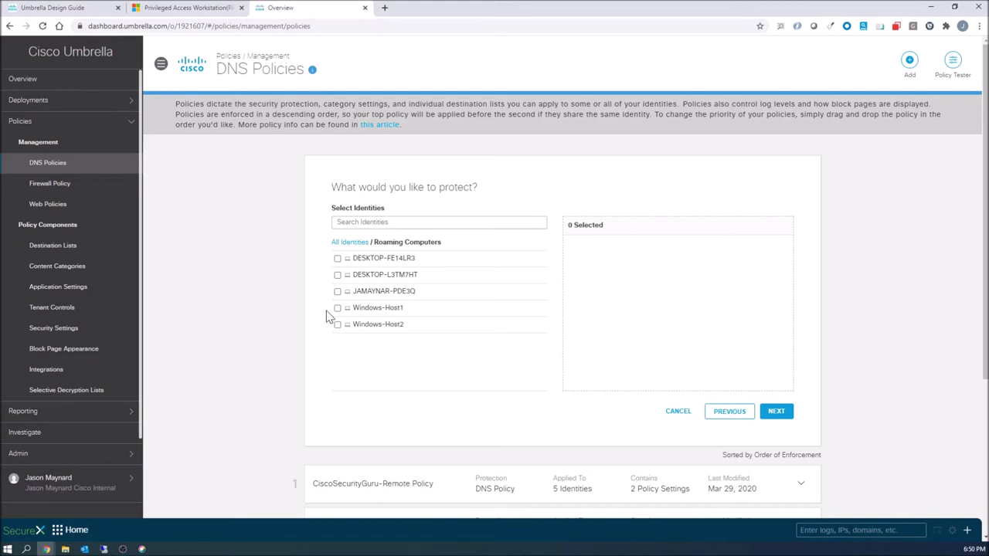
click(337, 308)
click(337, 324)
click(776, 411)
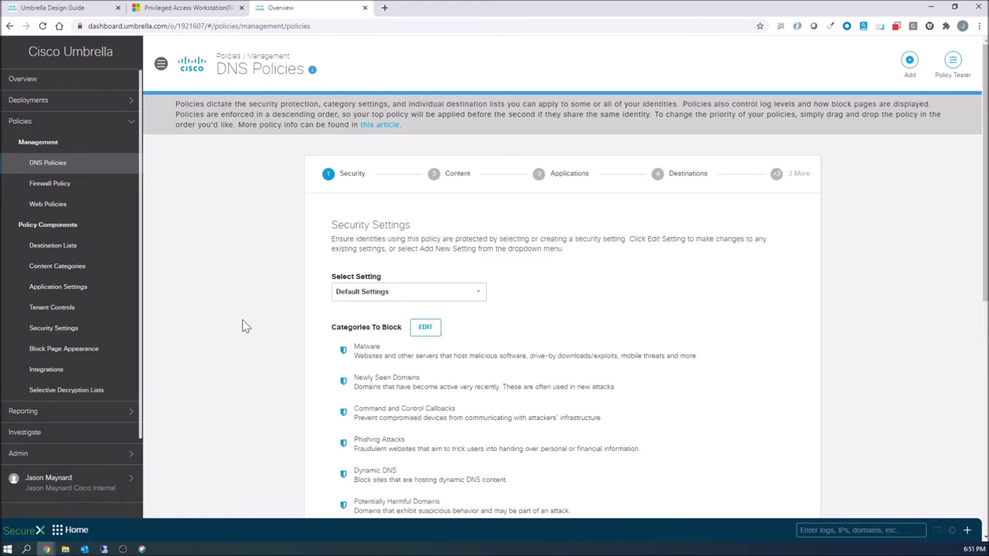
- Create a new security setting named PAW-DNS-SECURITY
scroll(248, 326, down, 2)
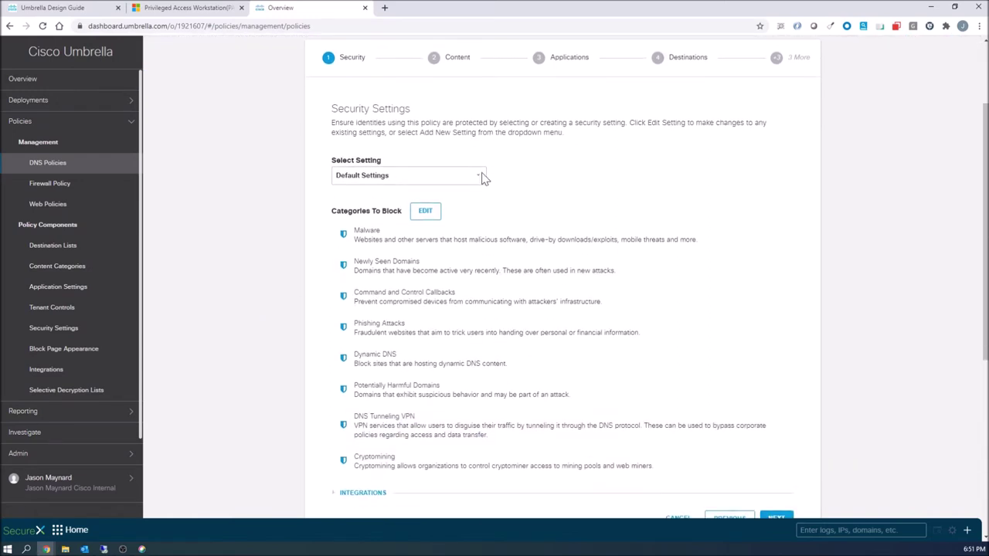
click(481, 177)
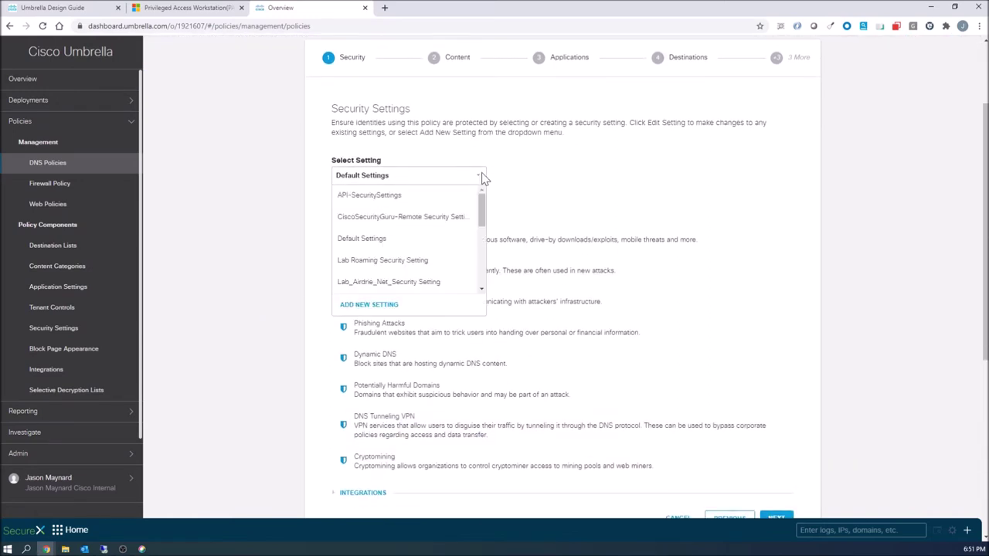
click(388, 305)
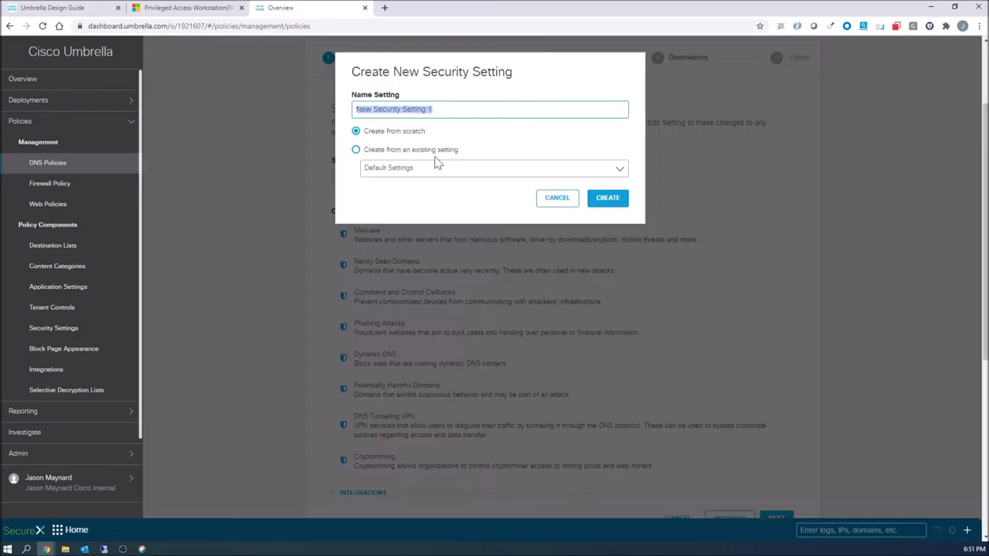
text(PAW)
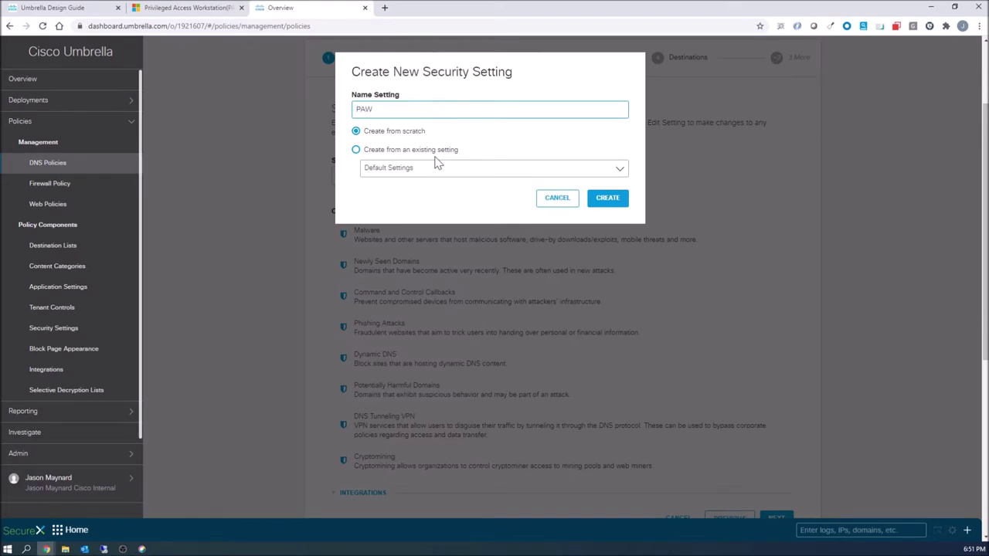
text(-DNS-SECURITY)
click(592, 200)
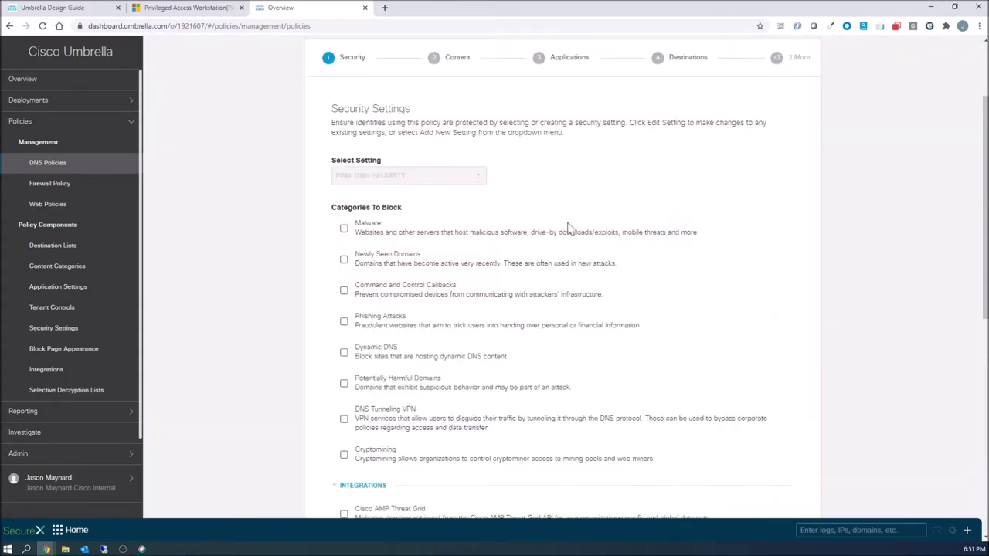
- Block all eight threat categories, from Malware and Newly Seen Domains through Cryptomining
click(343, 229)
click(344, 259)
click(344, 290)
click(344, 321)
click(344, 352)
click(344, 384)
click(344, 419)
click(344, 454)
- Enable AMP Threat Grid, AMP Visibility, CustomBlockListUserX and SecureX integrations, and save the setting
scroll(496, 349, down, 1)
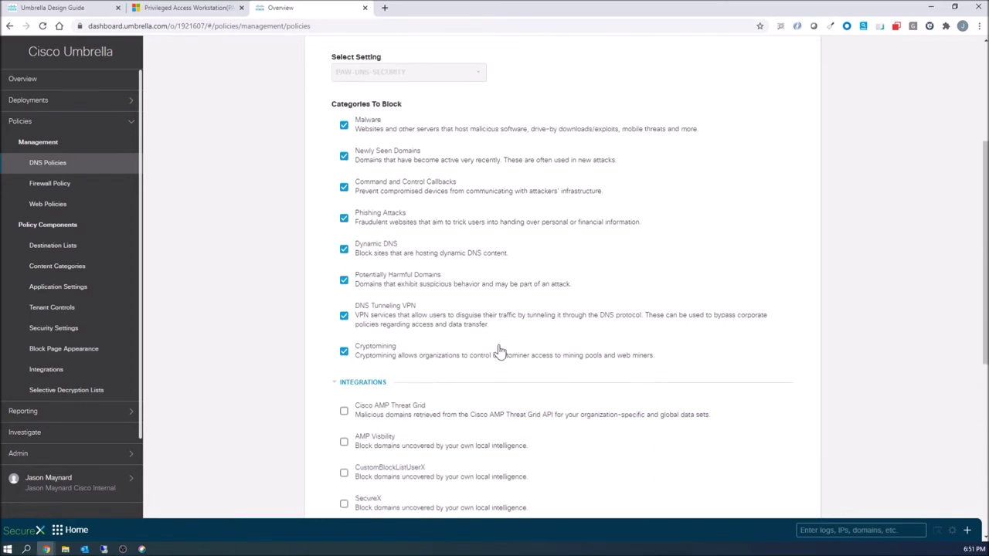
scroll(498, 349, down, 1)
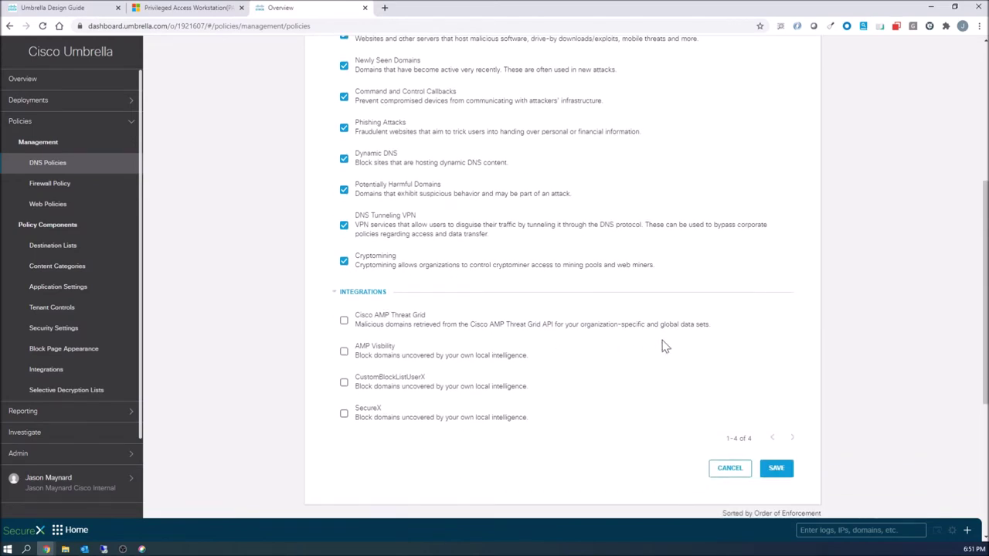
click(344, 321)
click(344, 353)
click(344, 413)
click(344, 383)
click(776, 468)
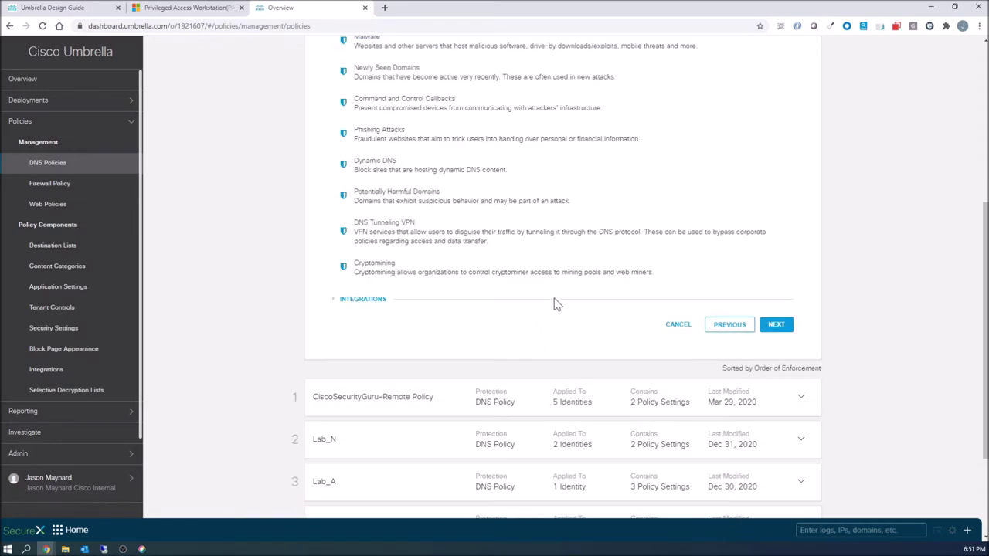
scroll(556, 304, up, 1)
click(779, 386)
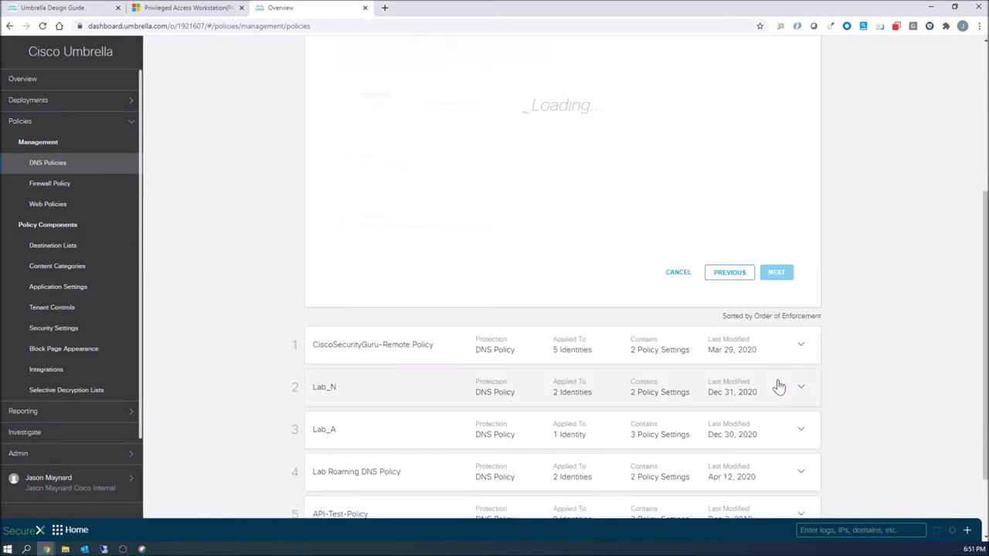
- Choose Custom content access and create the PAW-CONTENT-SECURITY content setting
scroll(490, 304, up, 1)
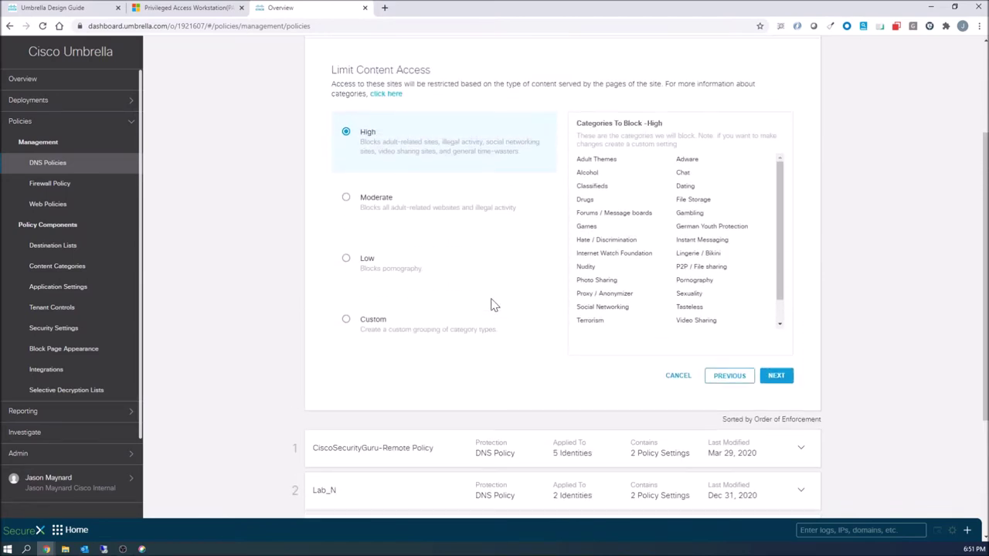
click(360, 330)
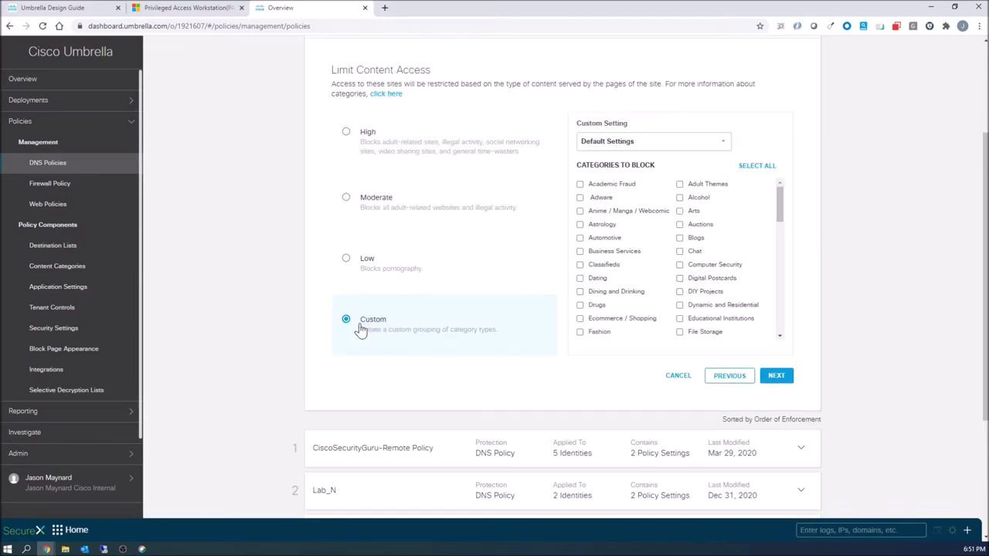
click(723, 147)
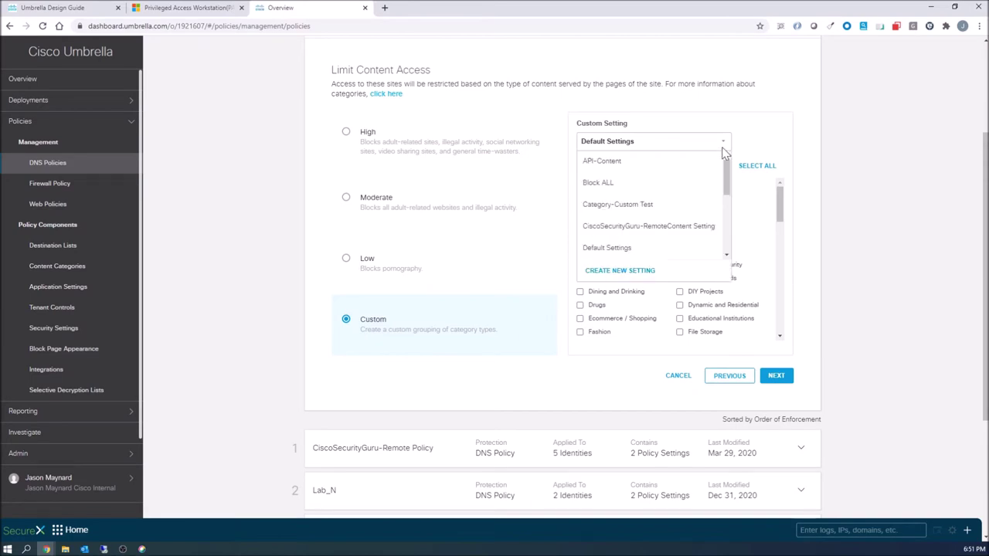
click(631, 272)
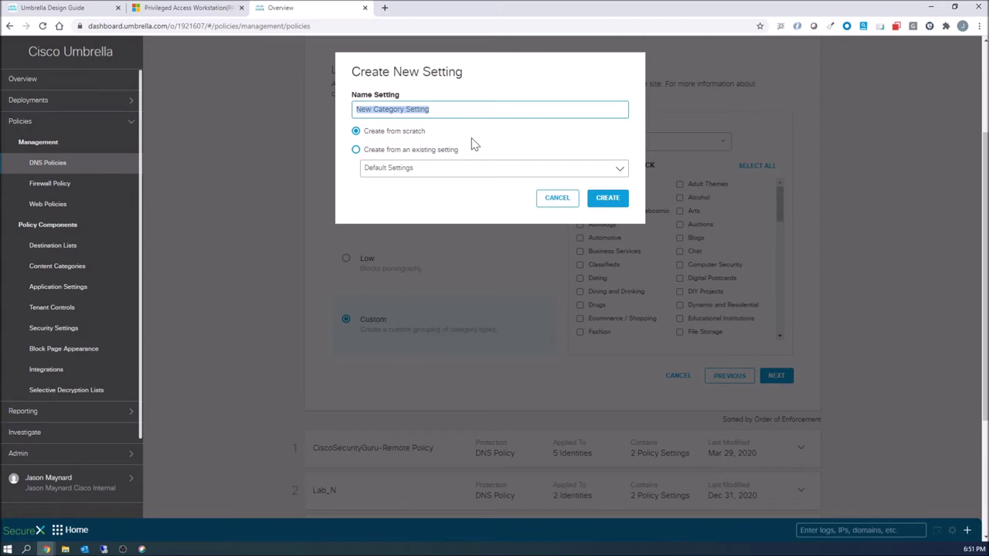
text(PAW)
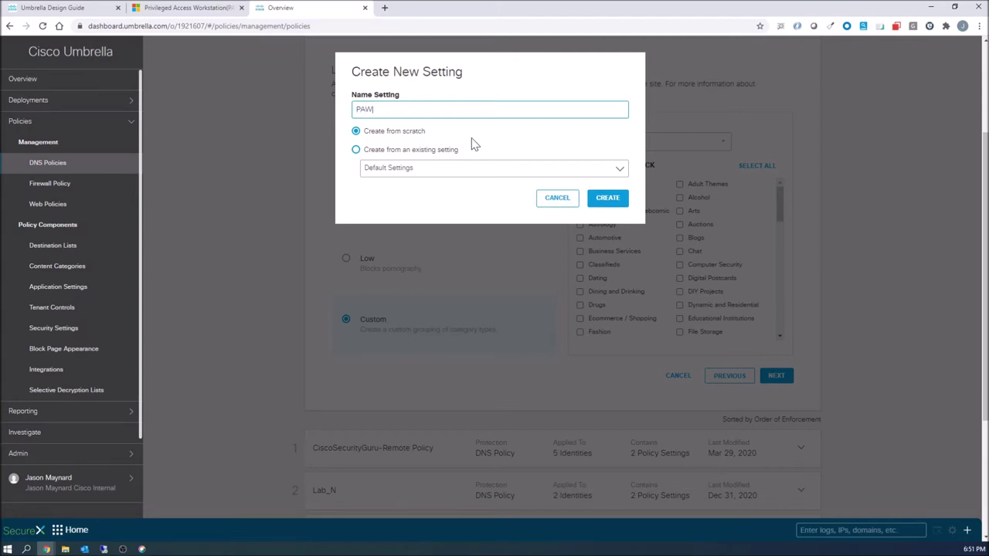
text(-CONTENT-SECURITY)
click(602, 197)
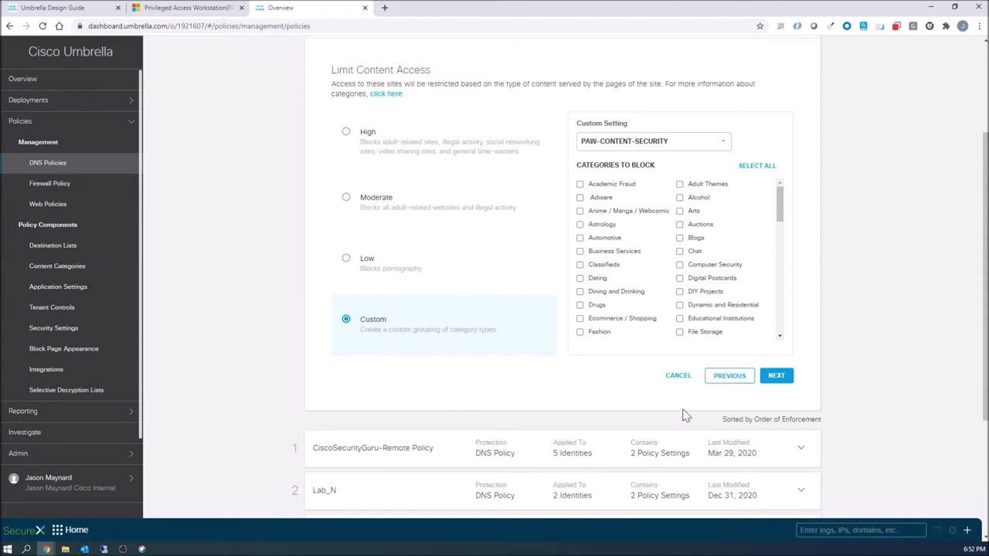
click(776, 376)
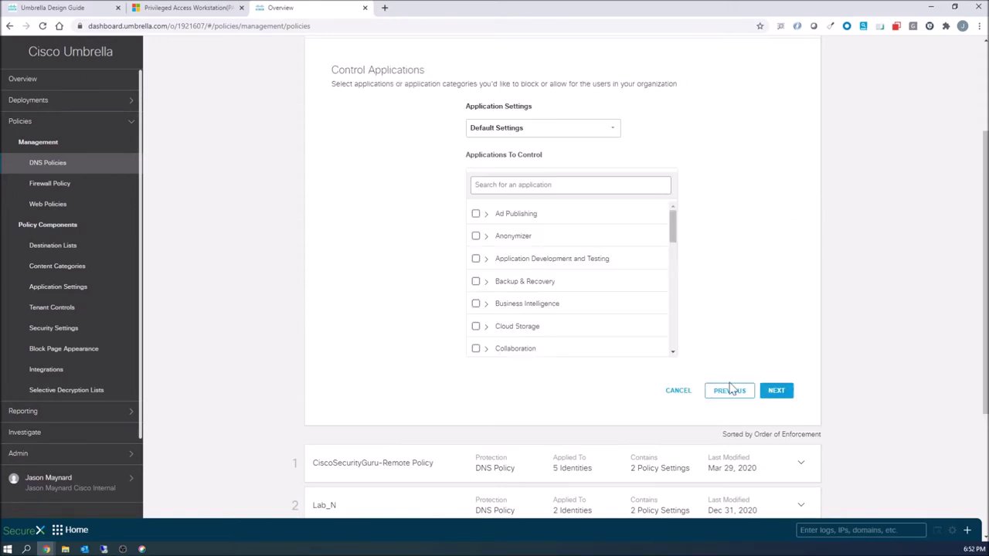
- Create a new application setting, rename it PAW Application Setting, and save it
click(612, 130)
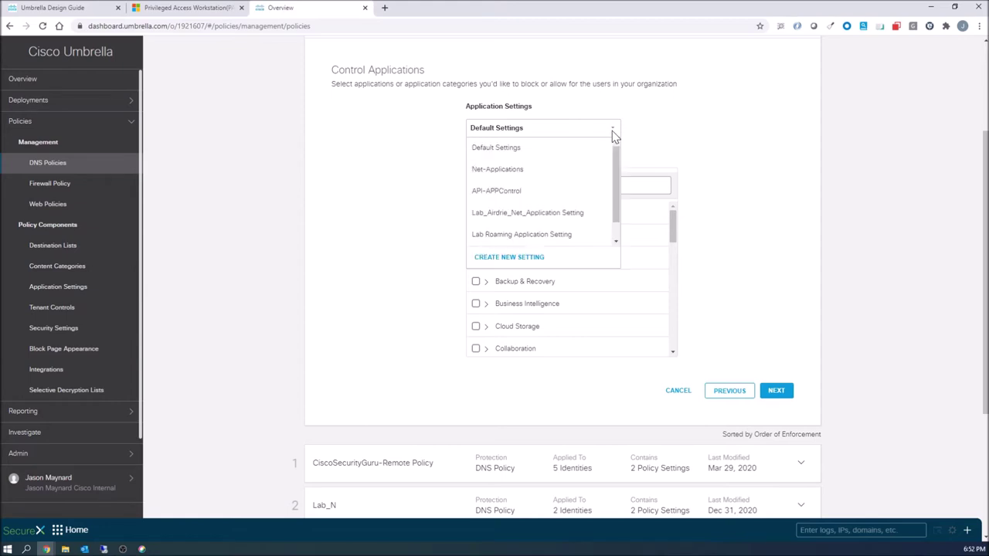
click(546, 258)
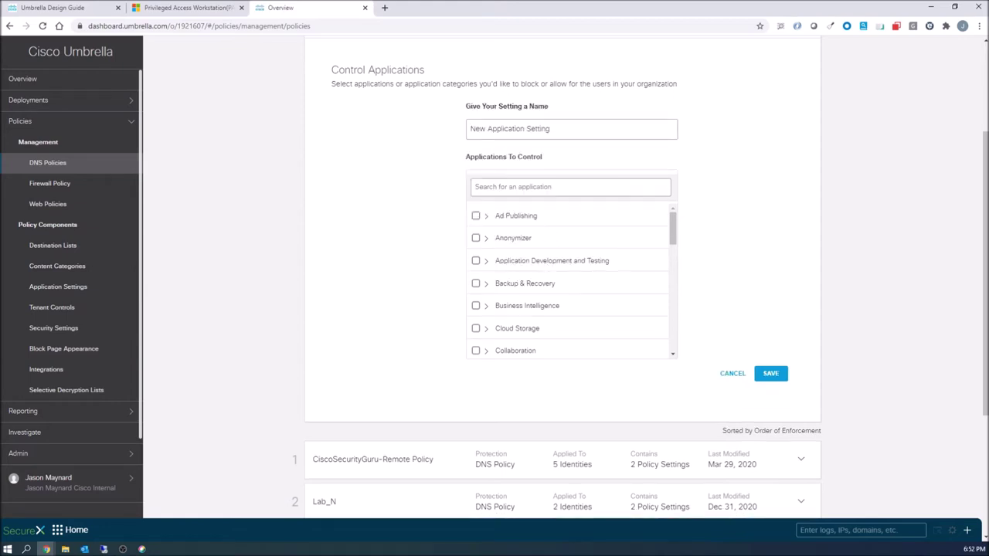
double_click(478, 129)
text(PAW)
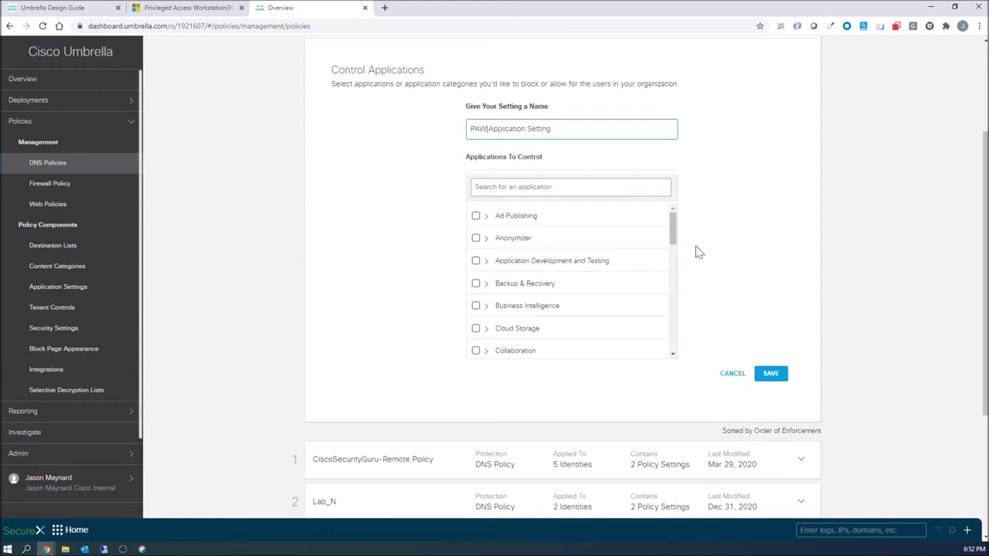
click(771, 373)
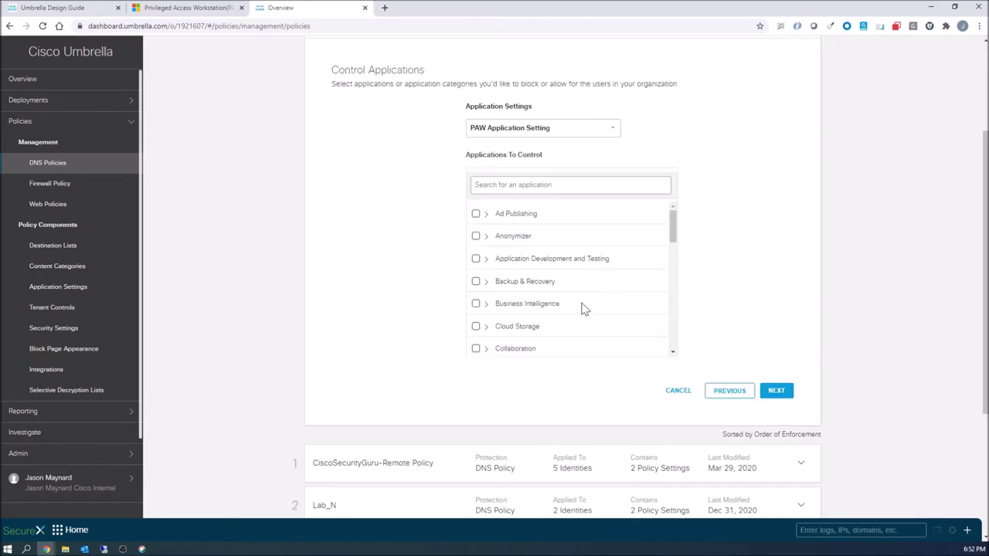
click(776, 393)
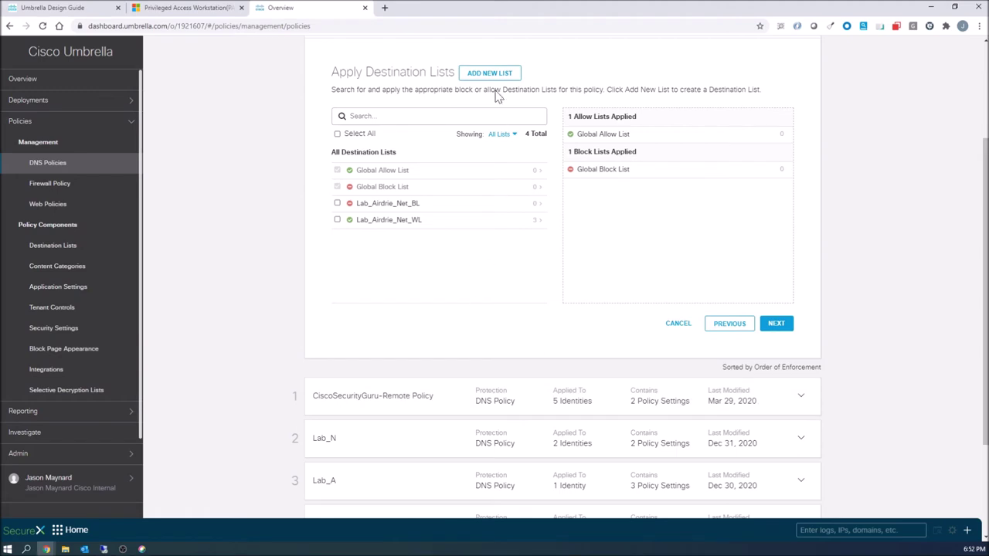
- Create the PAW Allow Destination List with its destinations set to Allowed
click(491, 75)
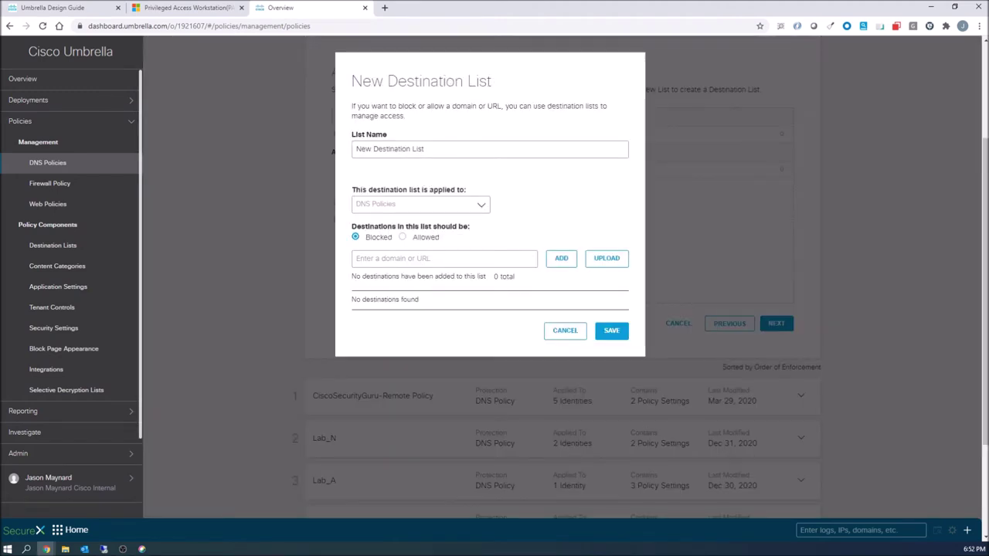
click(364, 148)
double_click(363, 149)
text(A)
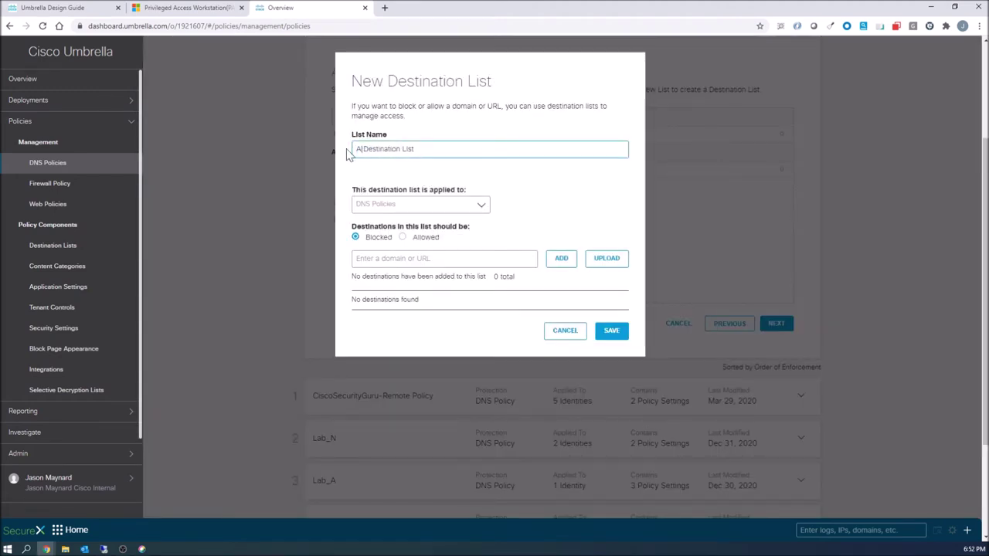
key(BackSpace)
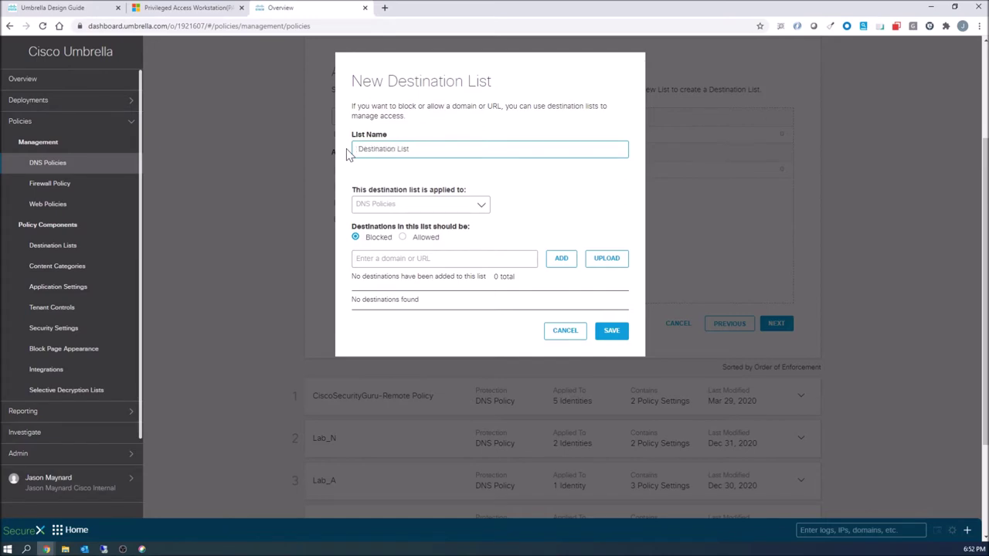
text(PAW Allow)
click(403, 238)
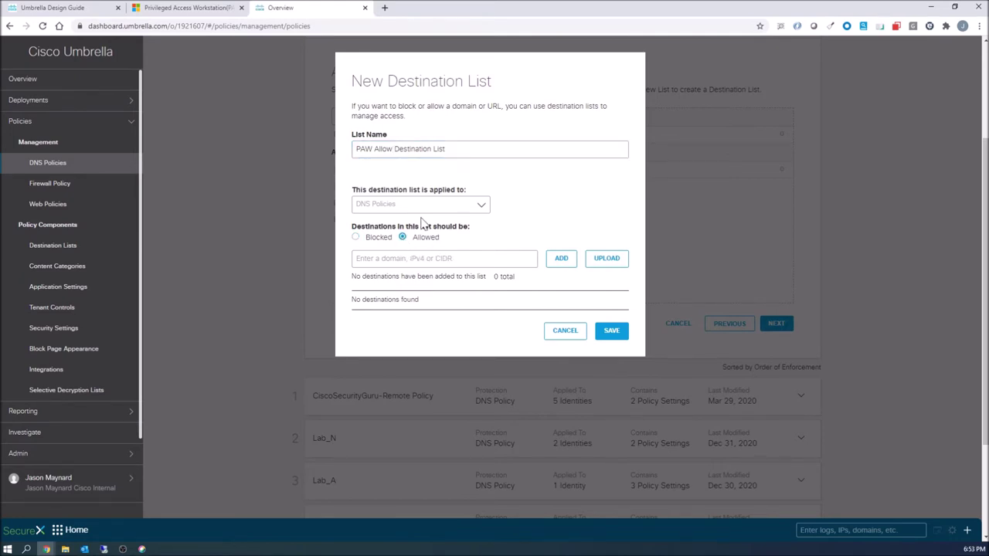
drag(374, 149, 354, 150)
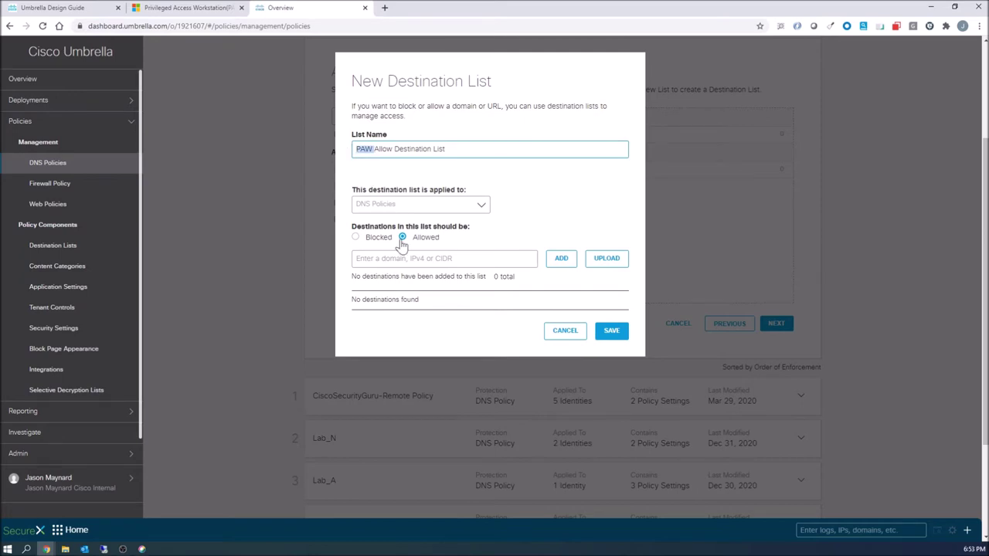
click(613, 340)
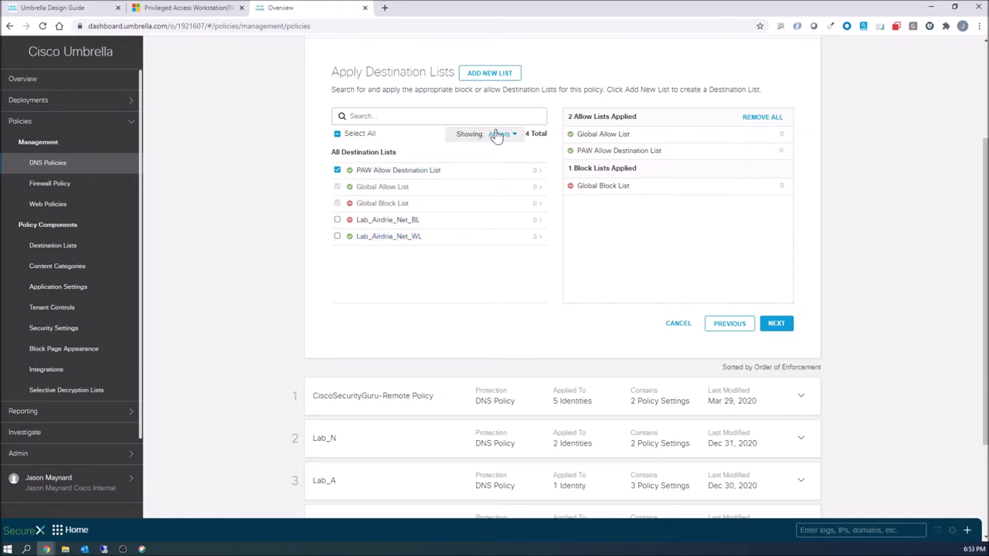
- Create the PAW Block Destination List for blocked destinations
click(495, 76)
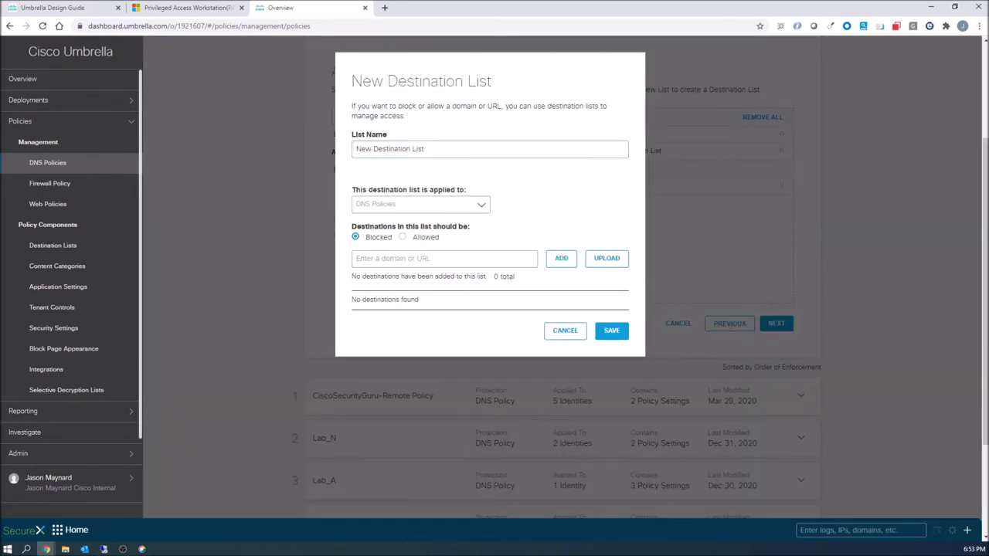
click(425, 149)
key(Home)
key(ctrl+shift+Right)
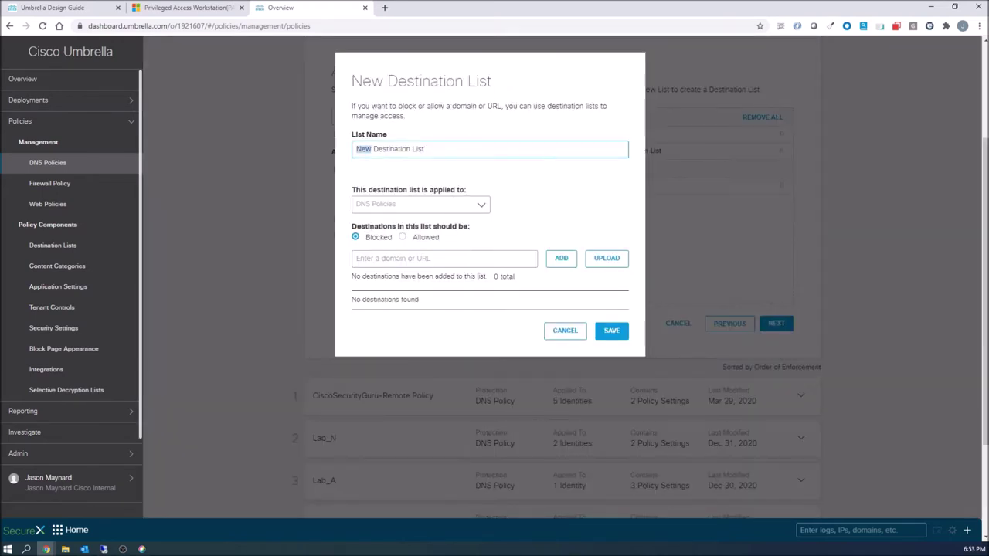
text(PAW Block)
click(610, 330)
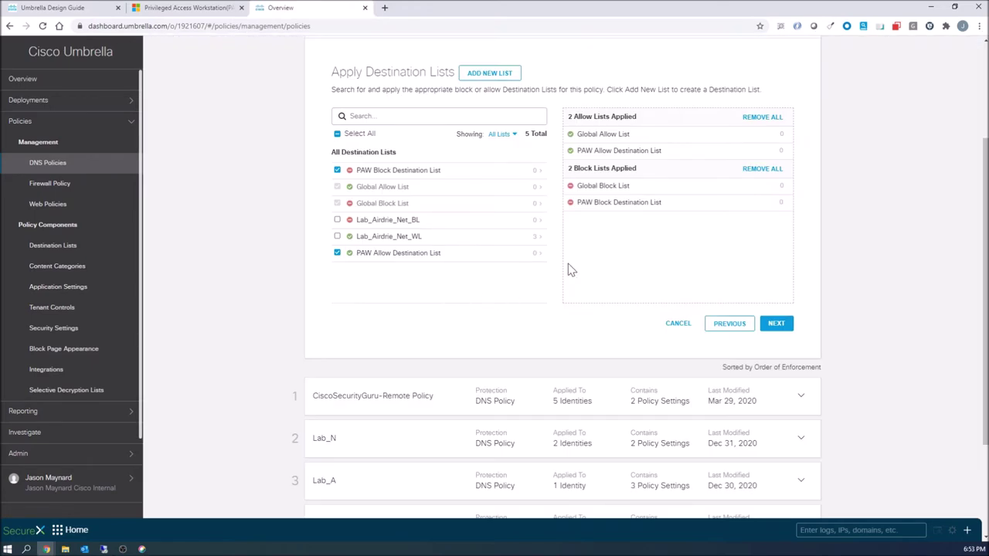
click(774, 324)
- Leave File Analysis and Block Pages at defaults, rename the policy to PAW Policy, and save
scroll(490, 201, up, 1)
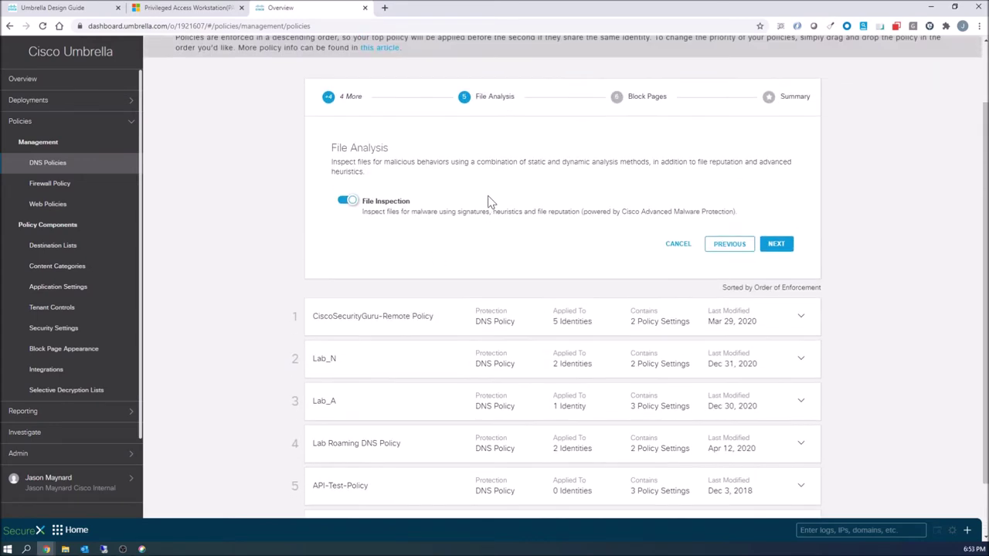
click(777, 258)
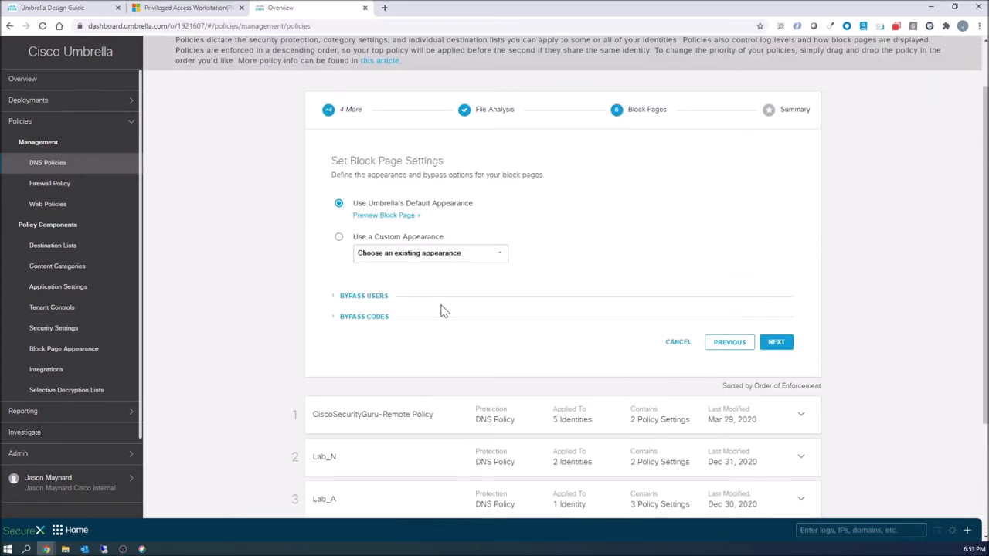
click(776, 342)
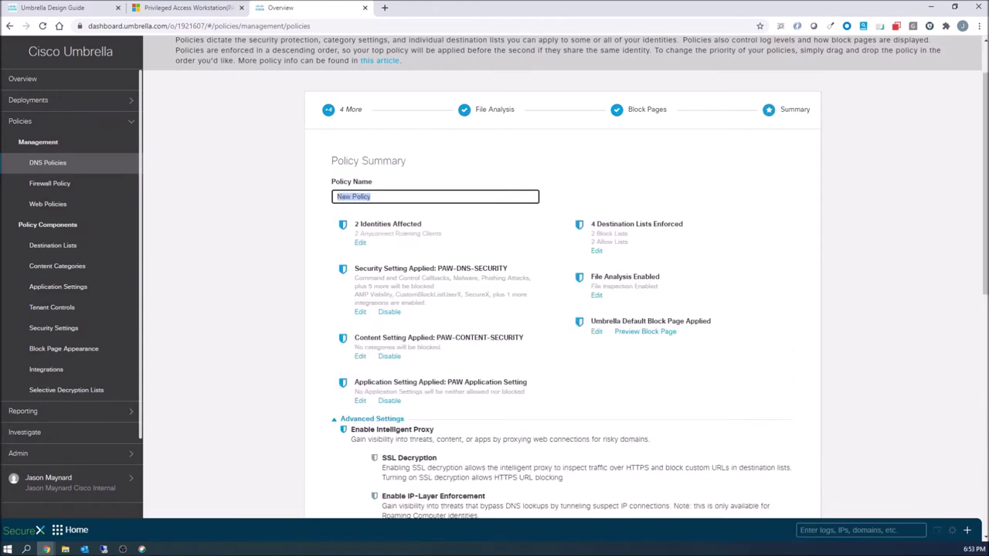
click(352, 196)
text(PAW)
scroll(796, 304, down, 5)
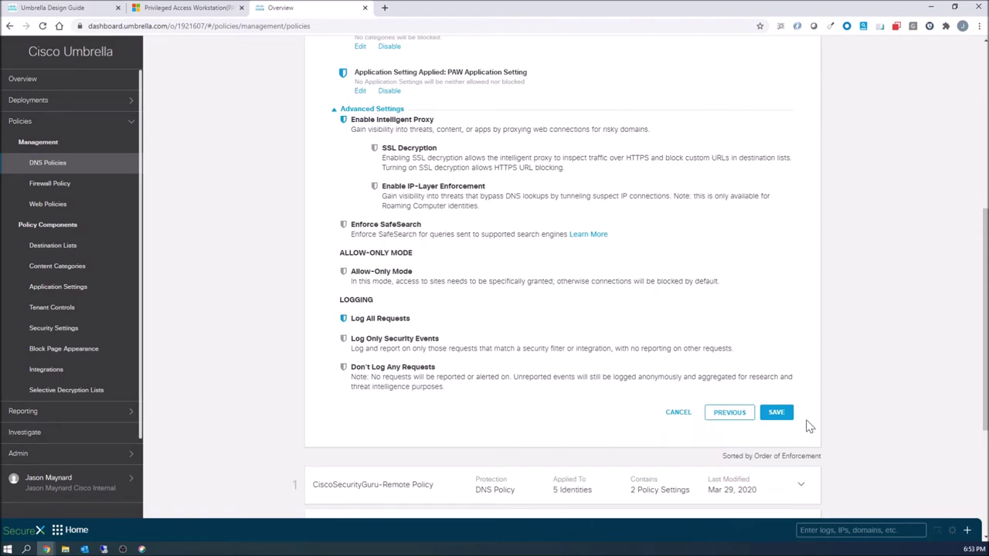
click(782, 412)
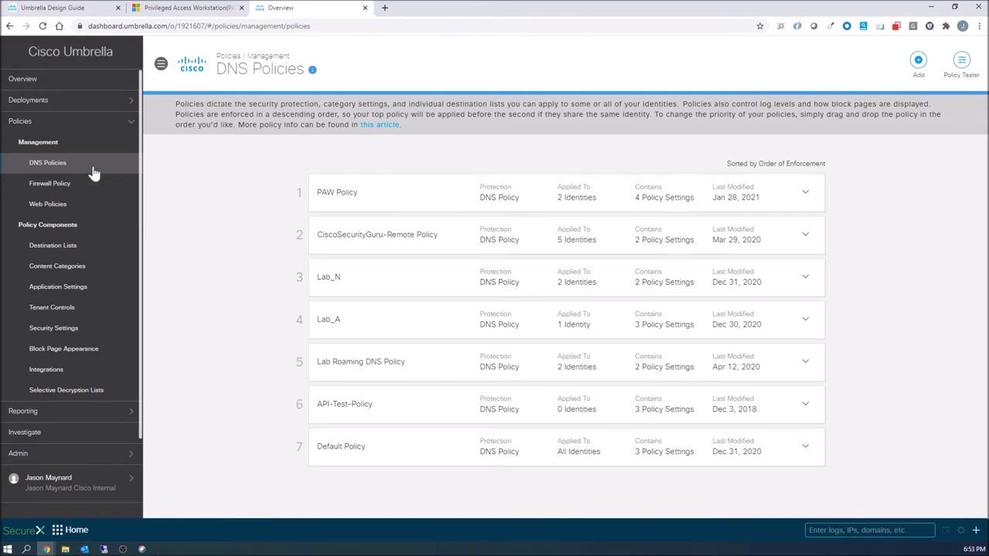
- Add a new web policy from Web Policies and review its expanded Advanced Settings
click(39, 207)
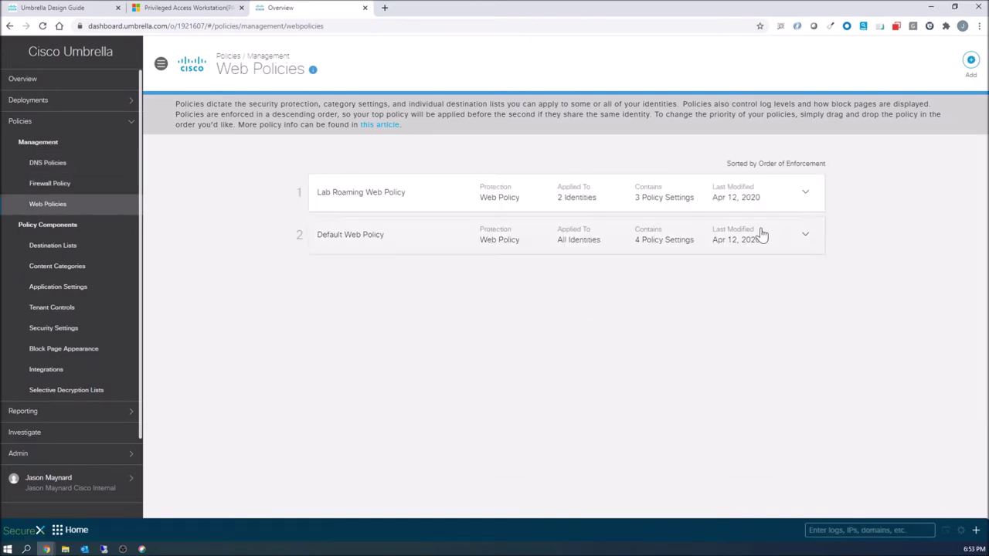
click(971, 65)
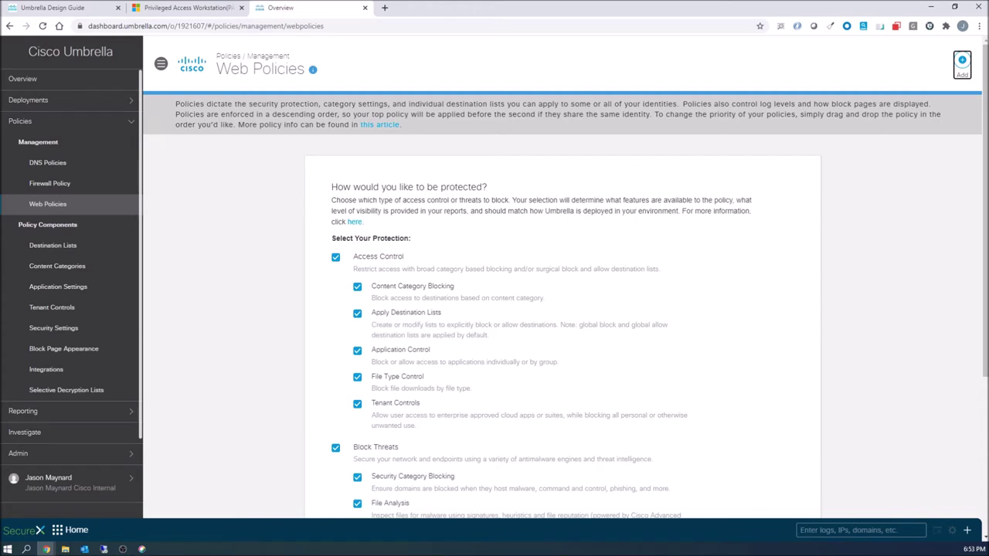
scroll(579, 221, down, 3)
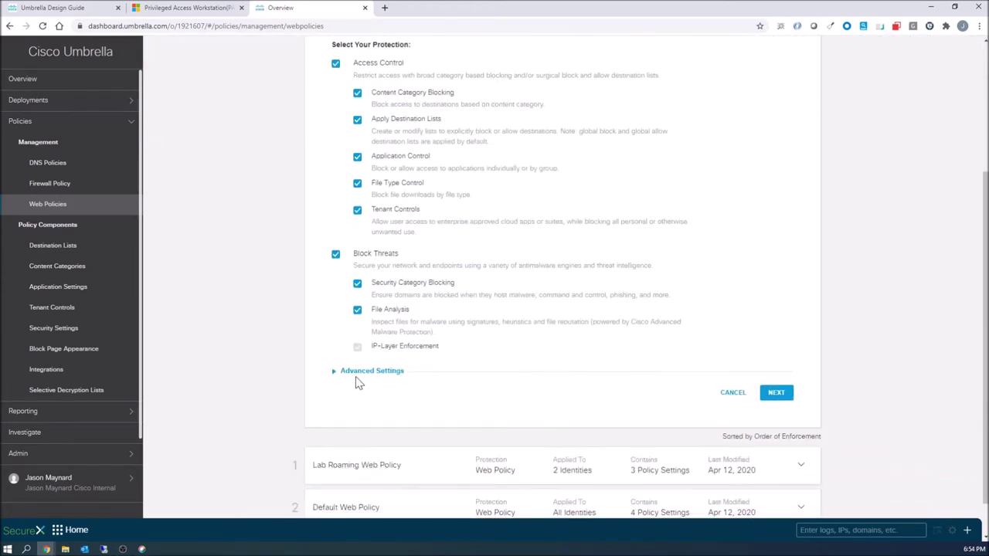
click(336, 373)
scroll(336, 377, down, 2)
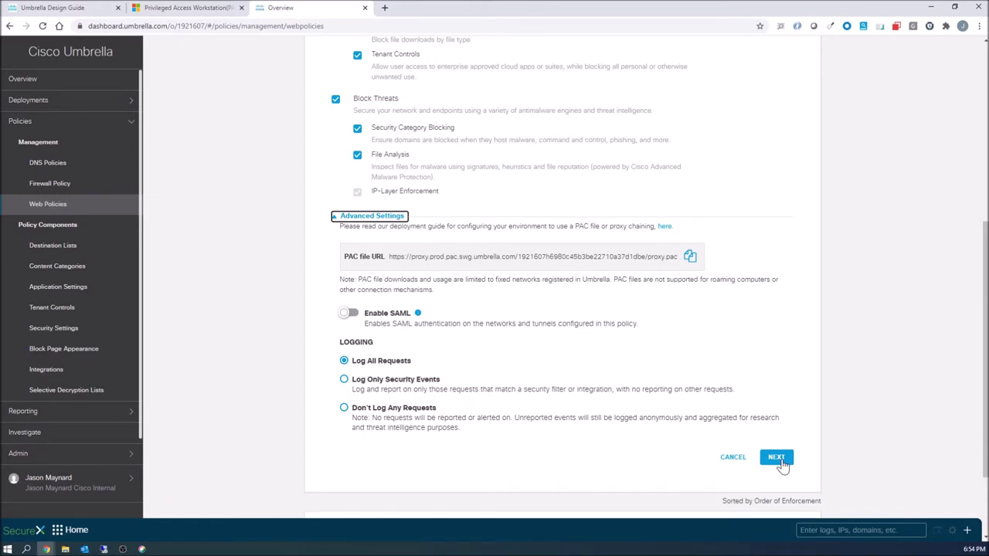
click(781, 463)
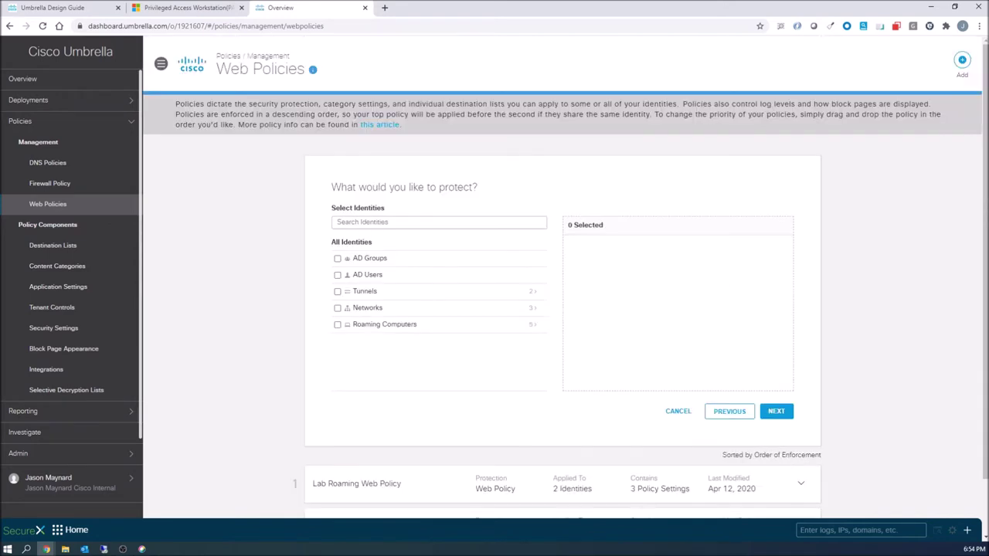
- Select Windows-Host1 and Windows-Host2 under Roaming Computers as the web policy's identities
click(364, 324)
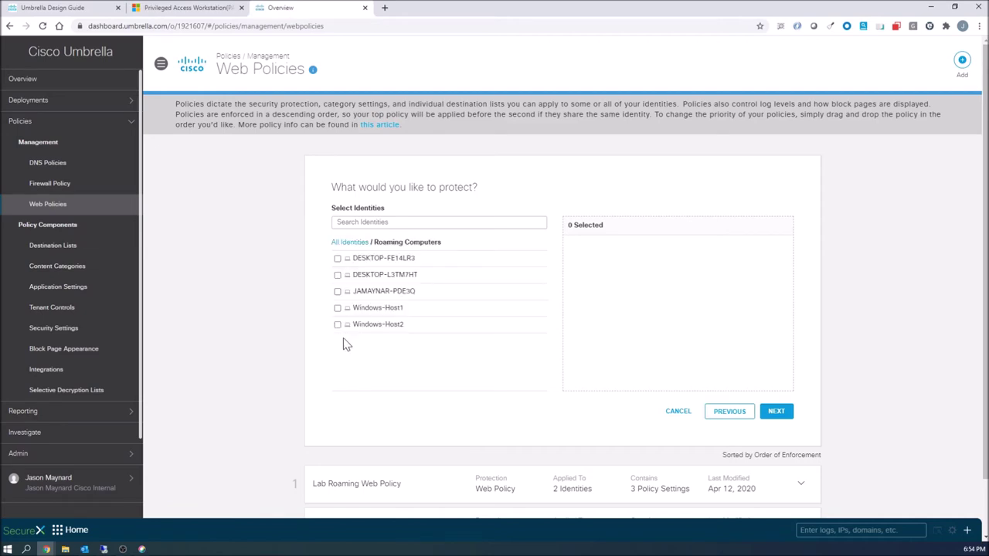
click(337, 307)
click(337, 325)
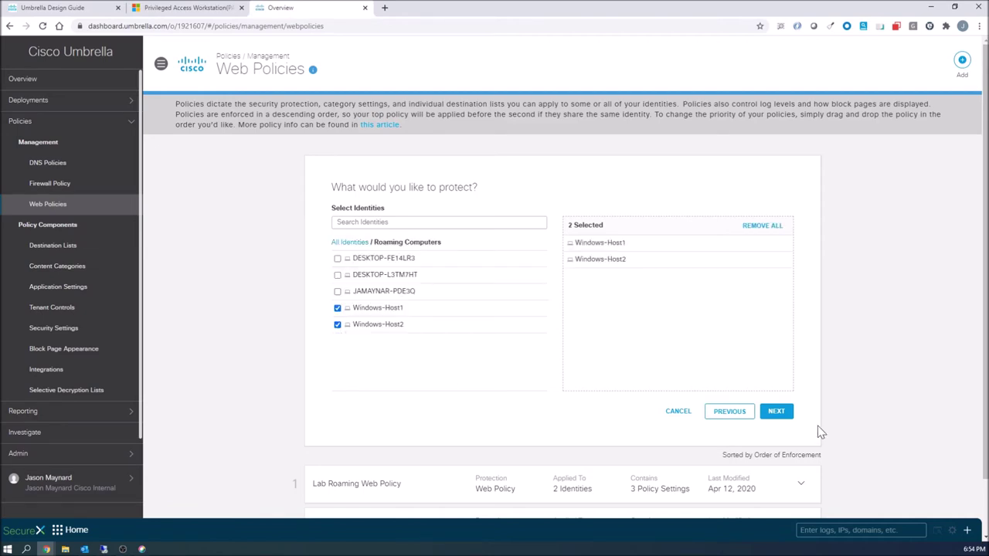
click(775, 411)
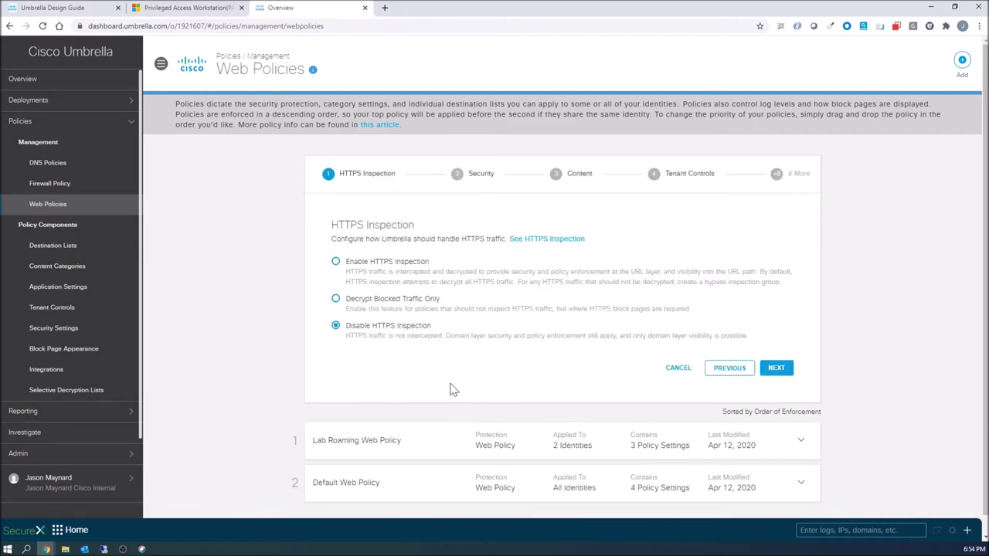
- Enable HTTPS Inspection for the web policy
click(335, 262)
scroll(320, 287, down, 3)
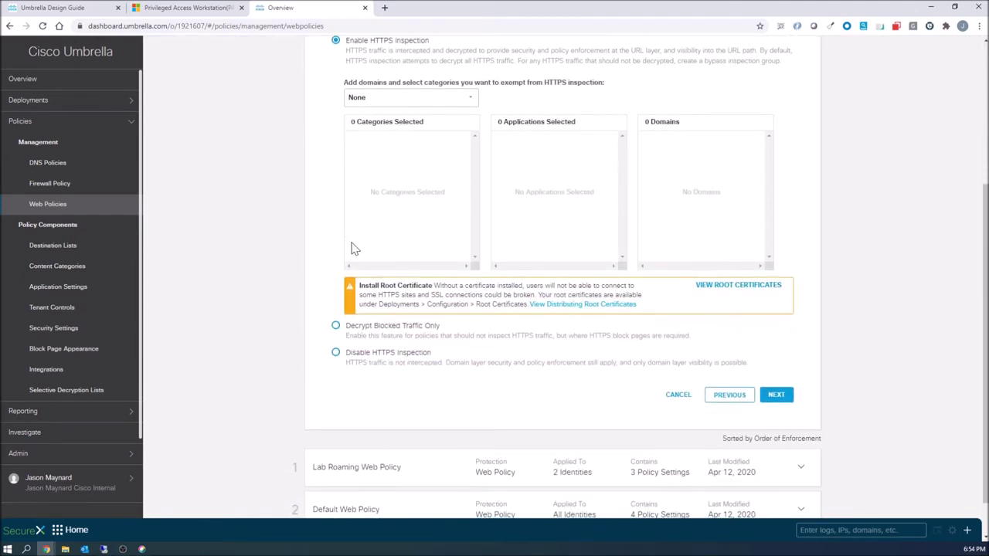
click(776, 420)
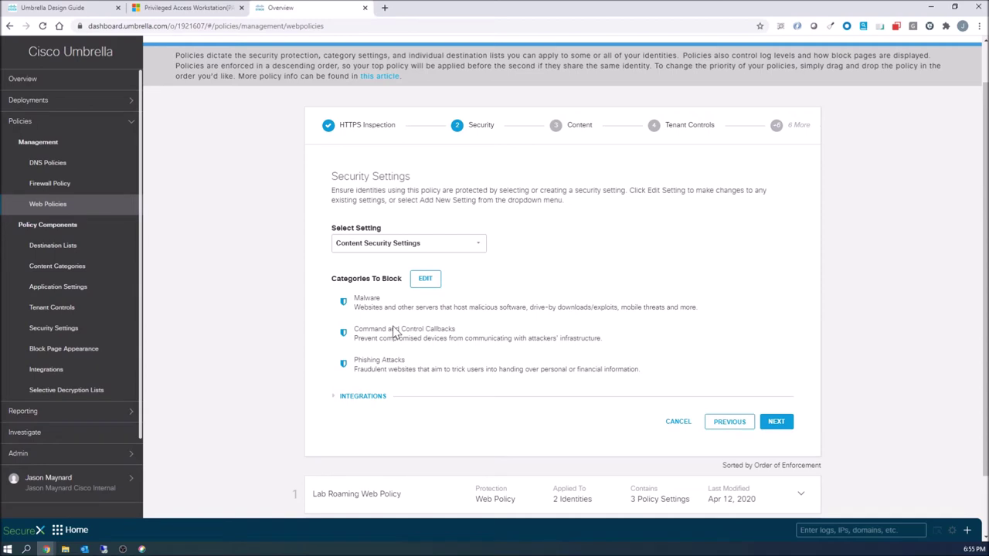
- Create a new security setting named PAW Security Setting
click(479, 244)
click(370, 332)
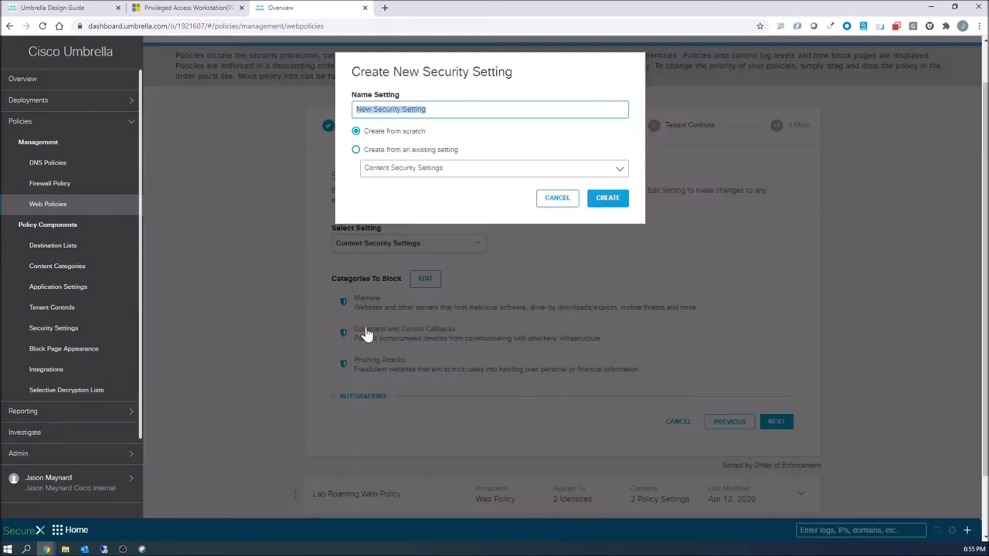
click(373, 109)
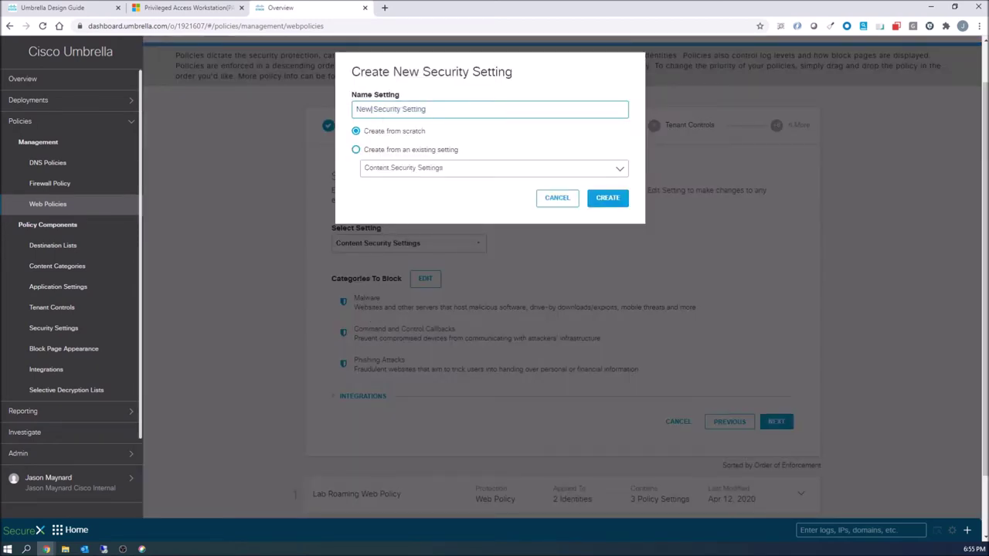
key(shift+Home)
text(PAW)
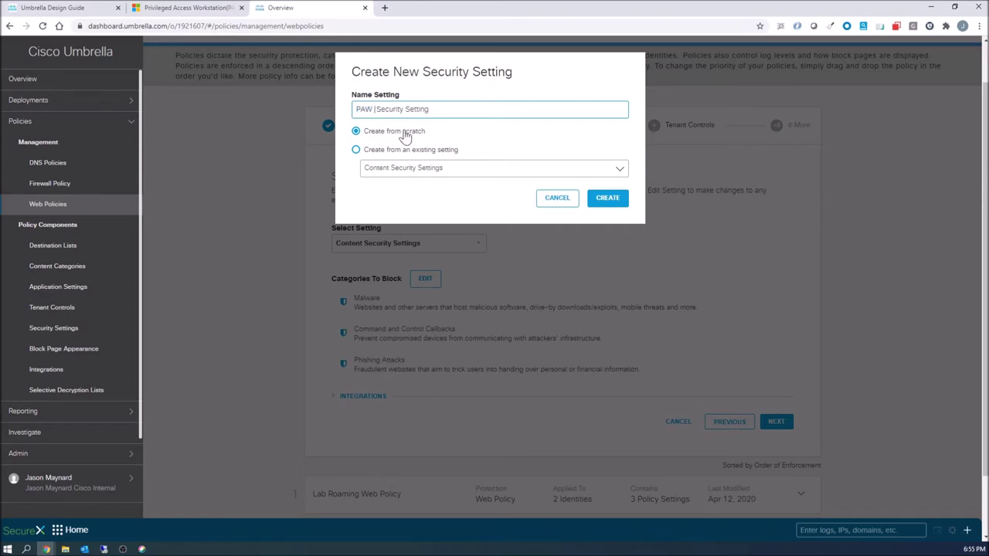
key(BackSpace)
click(604, 203)
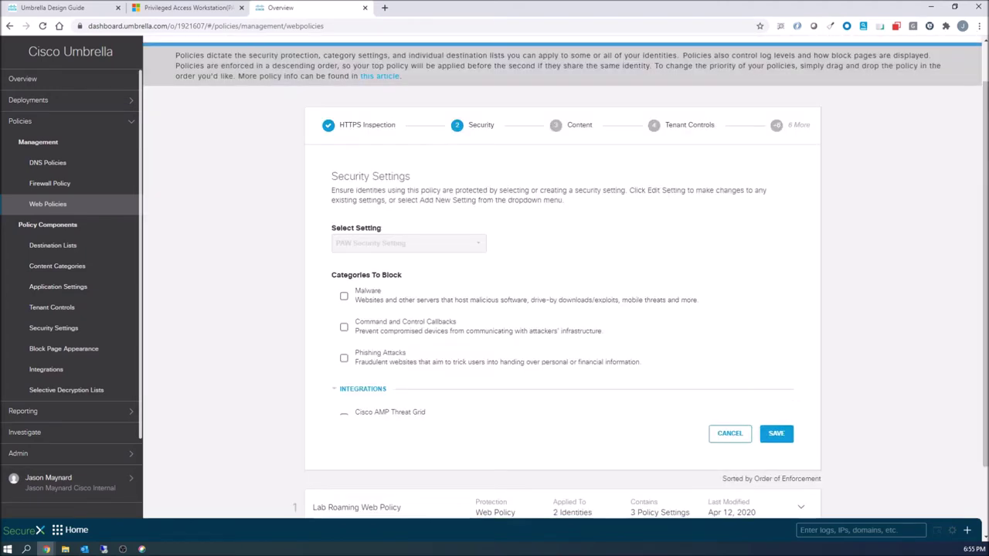
- Block Malware, Command and Control and Phishing, enable all four integrations, and save
click(344, 299)
click(344, 328)
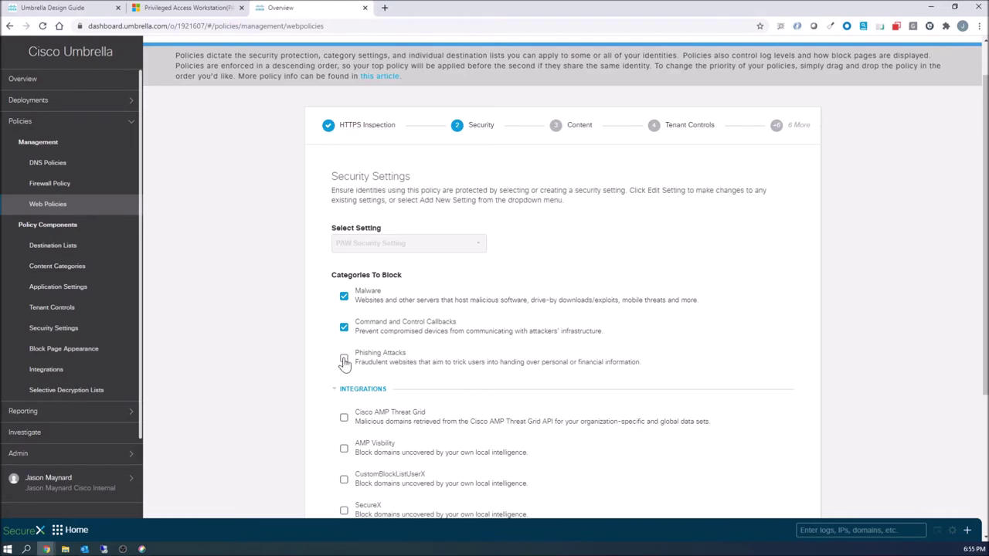
click(343, 359)
scroll(346, 324, down, 2)
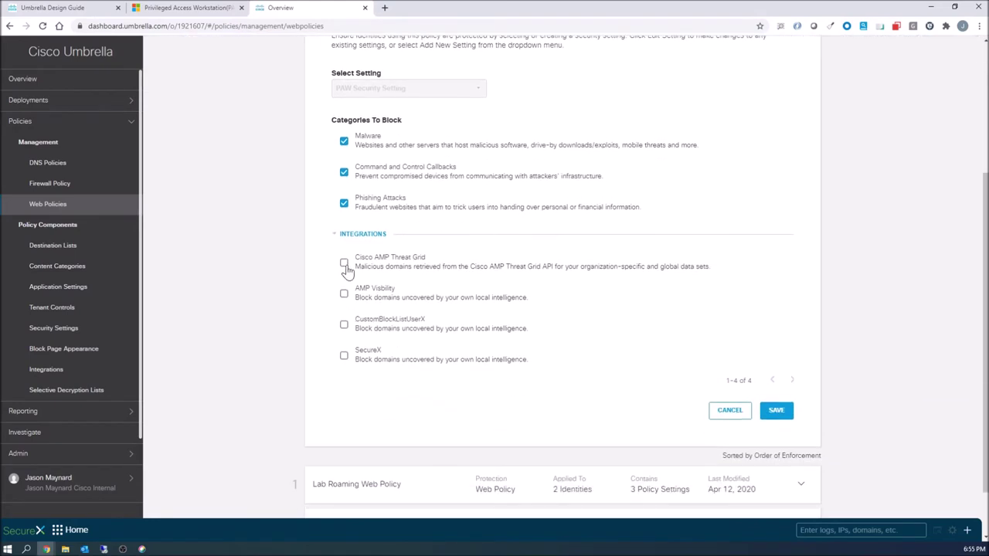
click(344, 263)
click(344, 294)
click(343, 325)
click(343, 356)
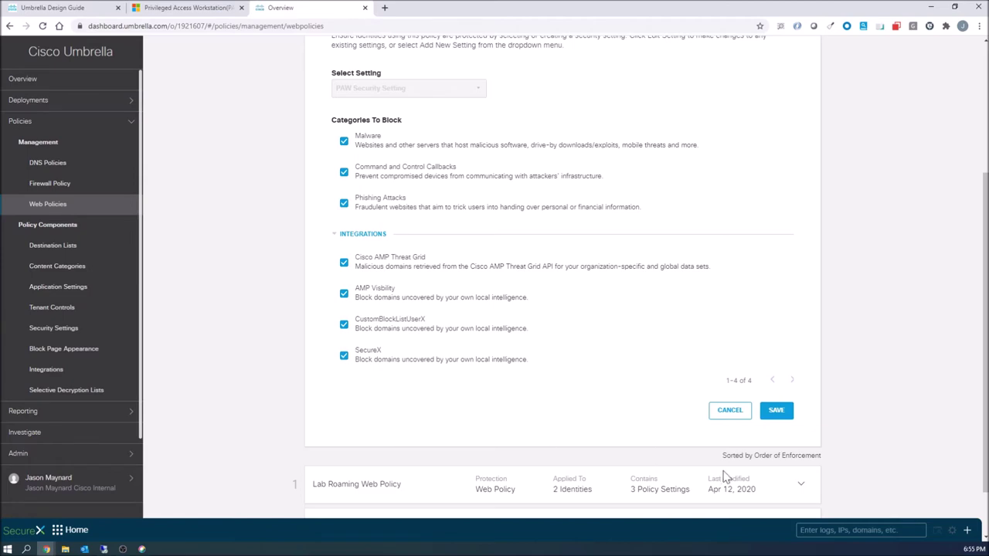
click(777, 412)
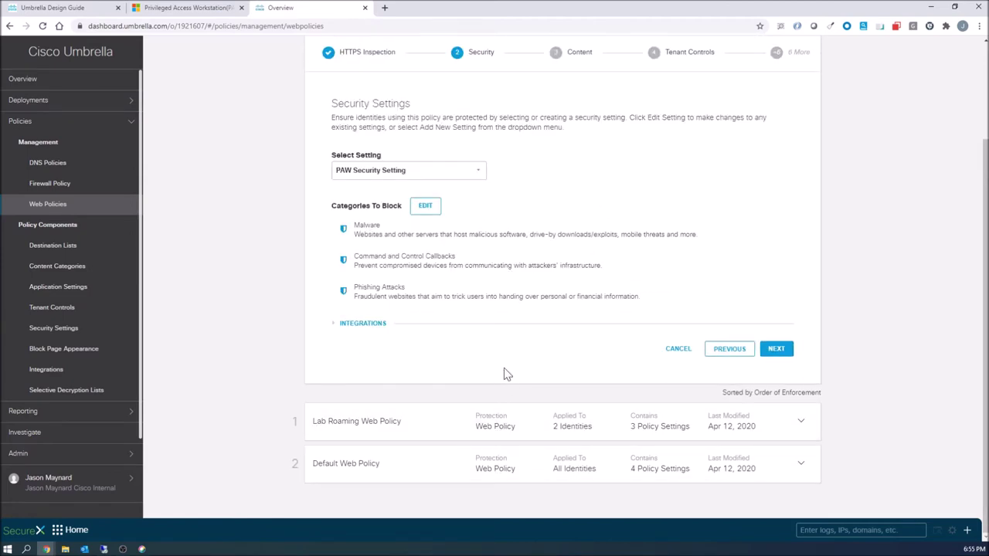
click(776, 350)
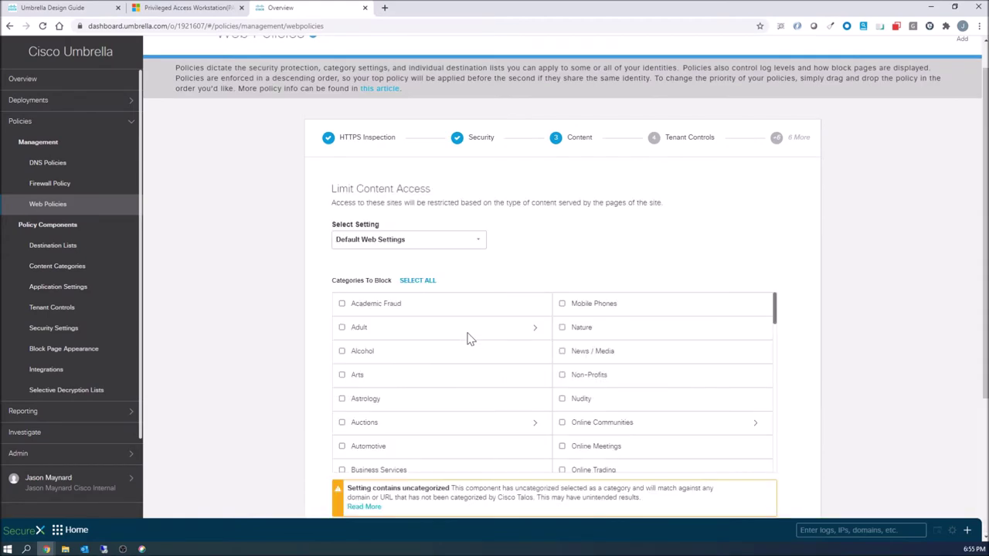
- Add a new content setting named PAW Category Setting
click(473, 246)
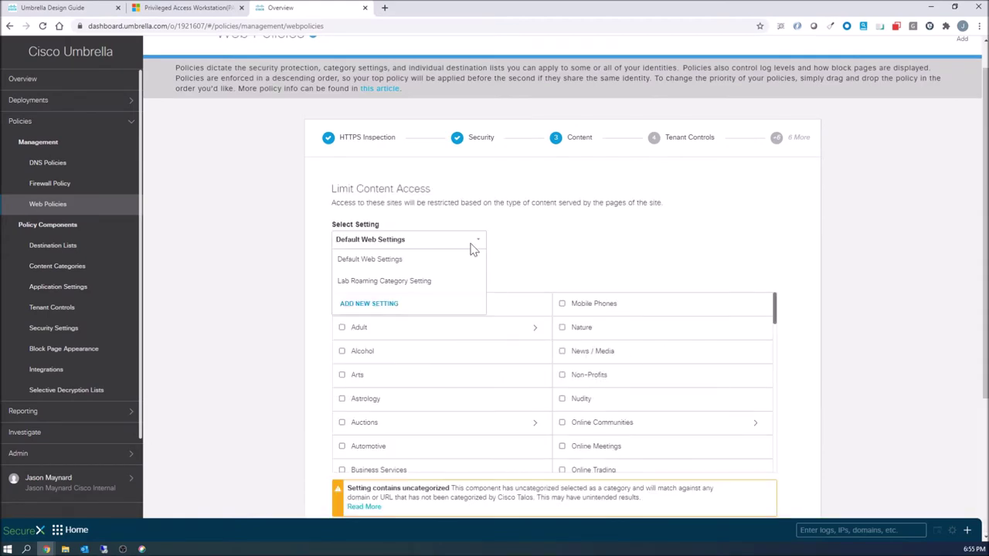
click(390, 309)
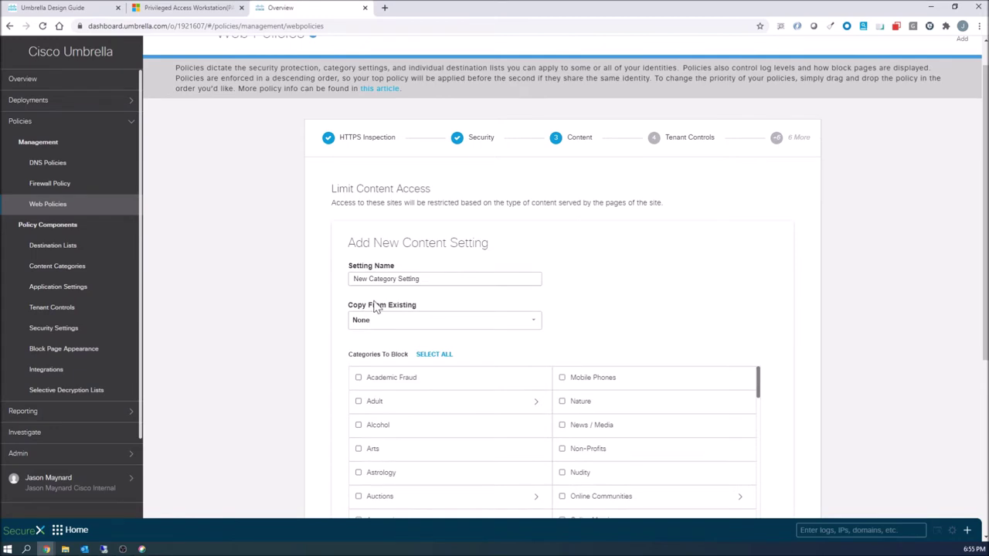
drag(370, 279, 324, 288)
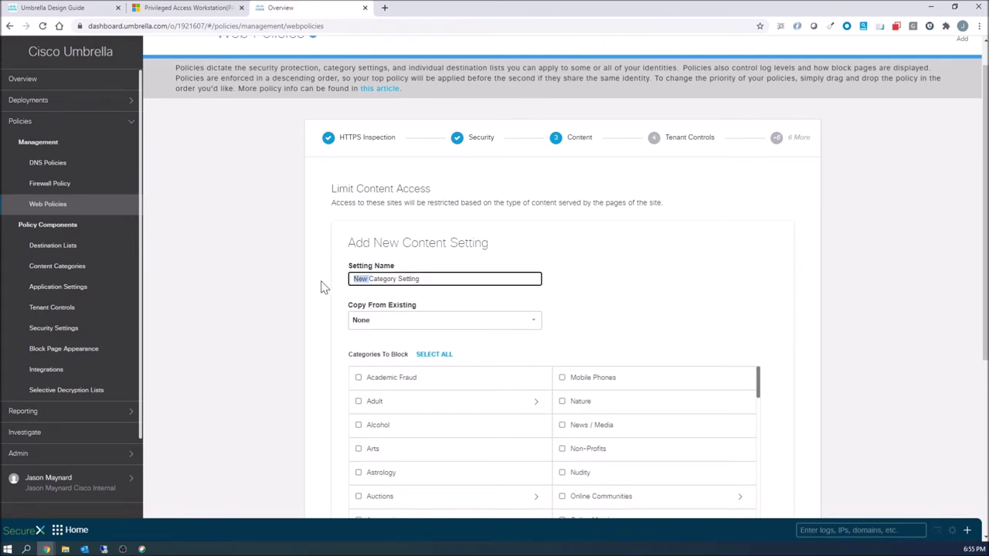
text(PAW)
click(641, 267)
- Block every content category, save the setting, and advance to Tenant Controls
scroll(662, 273, down, 1)
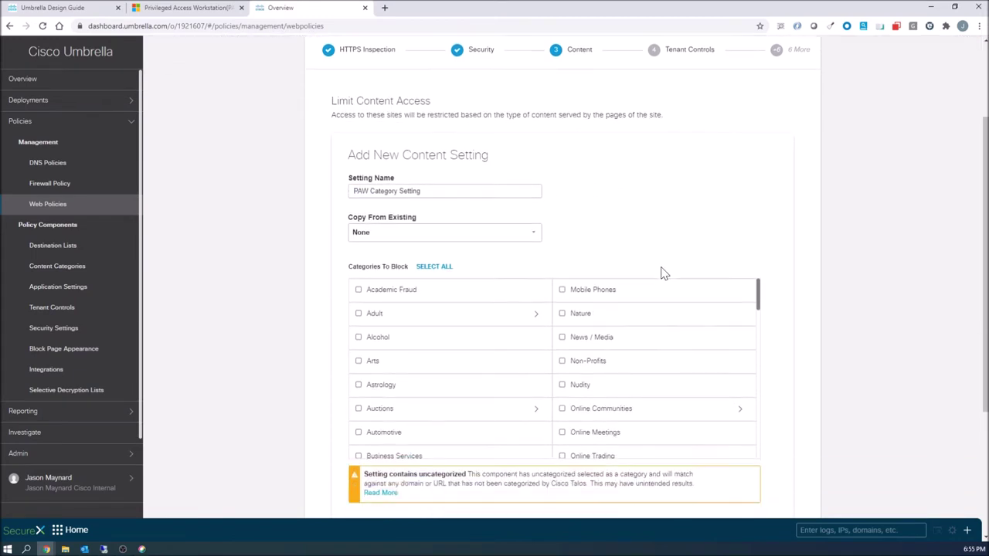
scroll(660, 272, down, 1)
click(431, 167)
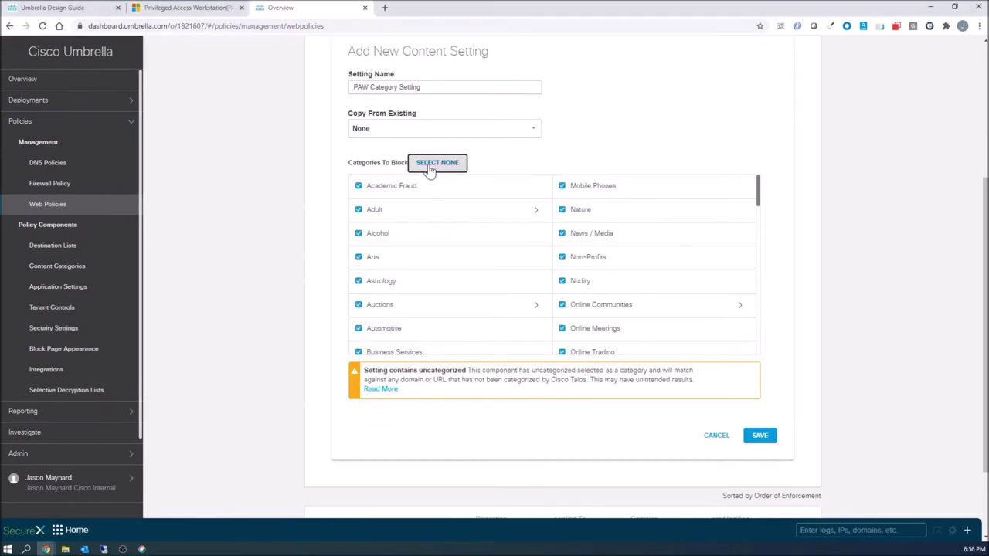
click(757, 437)
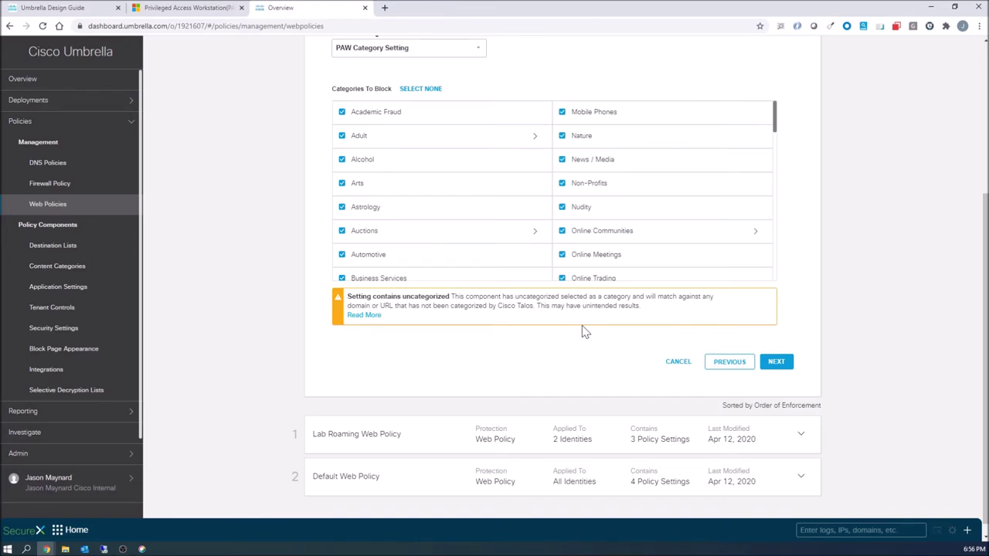
click(782, 364)
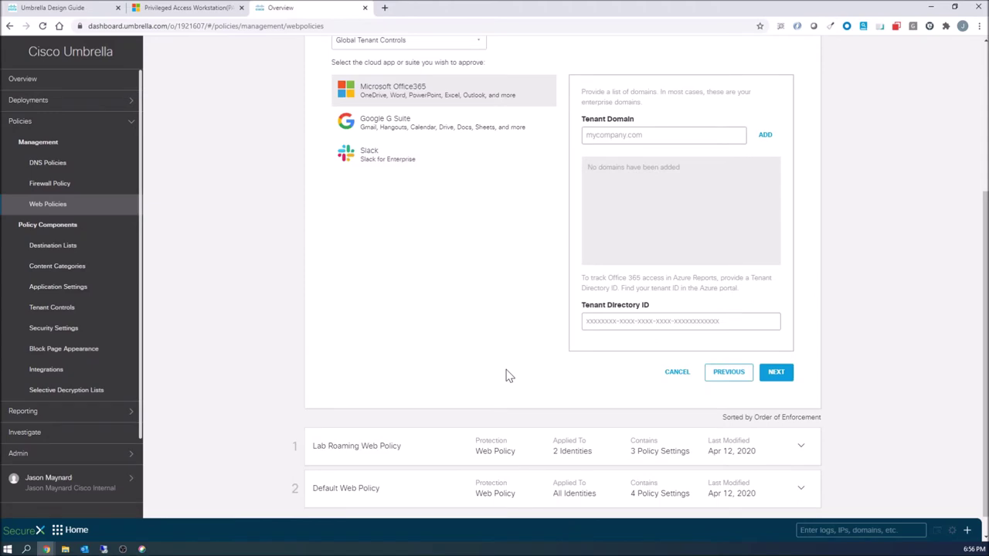
- Skip past tenant controls and start a new application setting
scroll(508, 376, up, 2)
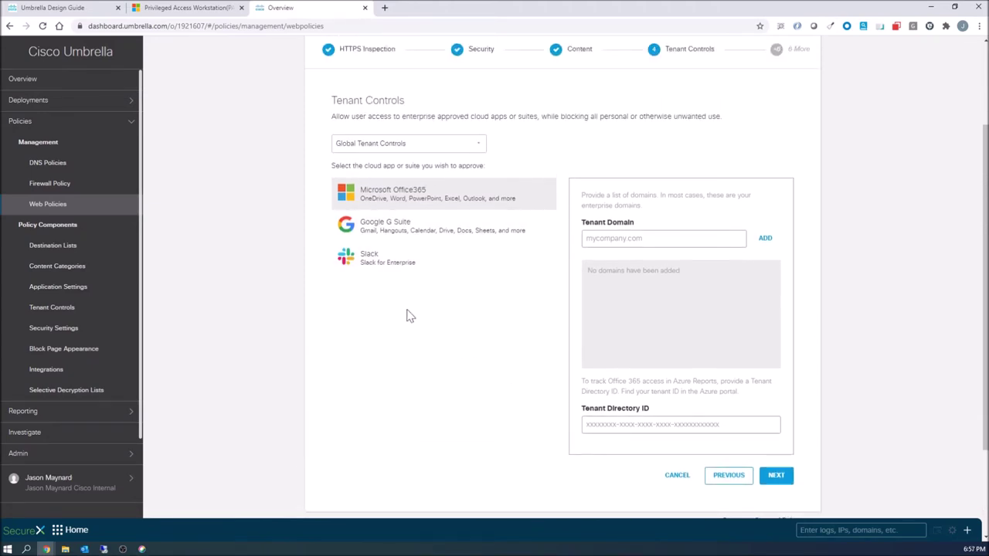
click(777, 476)
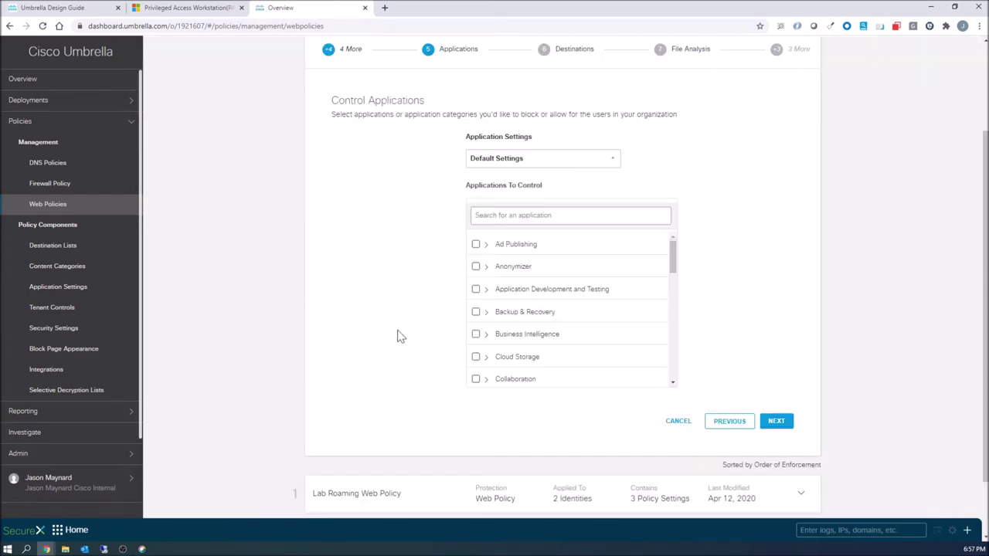
click(612, 161)
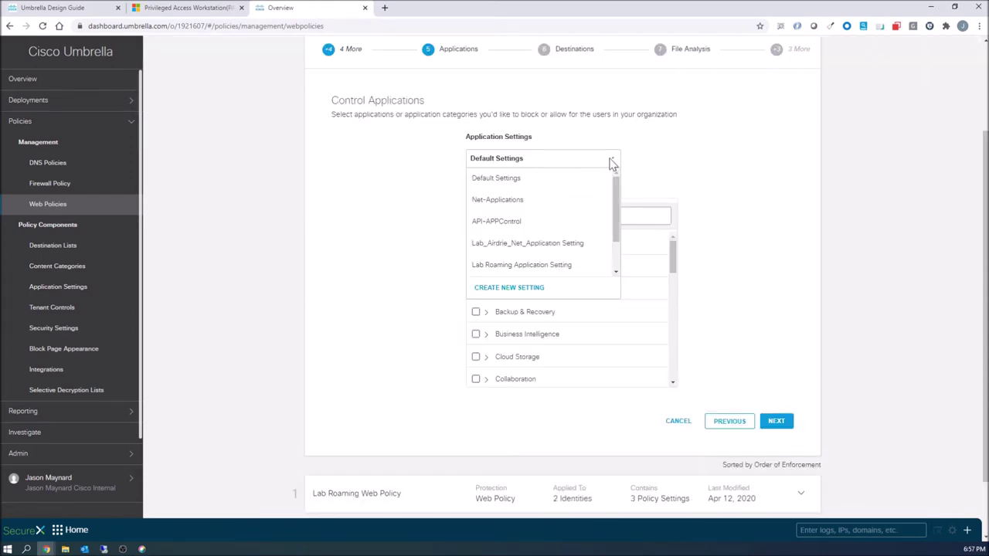
click(524, 289)
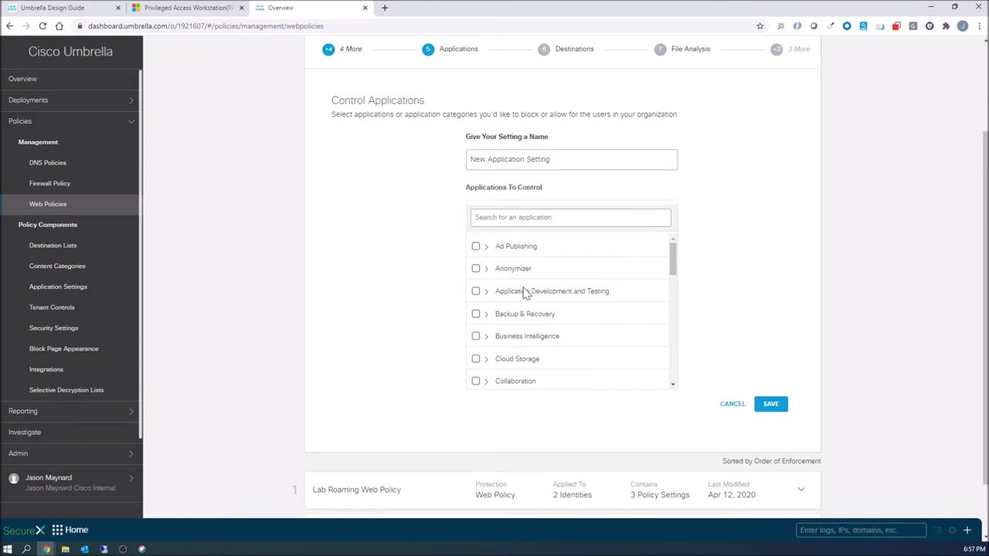
- Name the application setting PAW Application Setting, save it, and continue to destination lists
drag(485, 160, 456, 167)
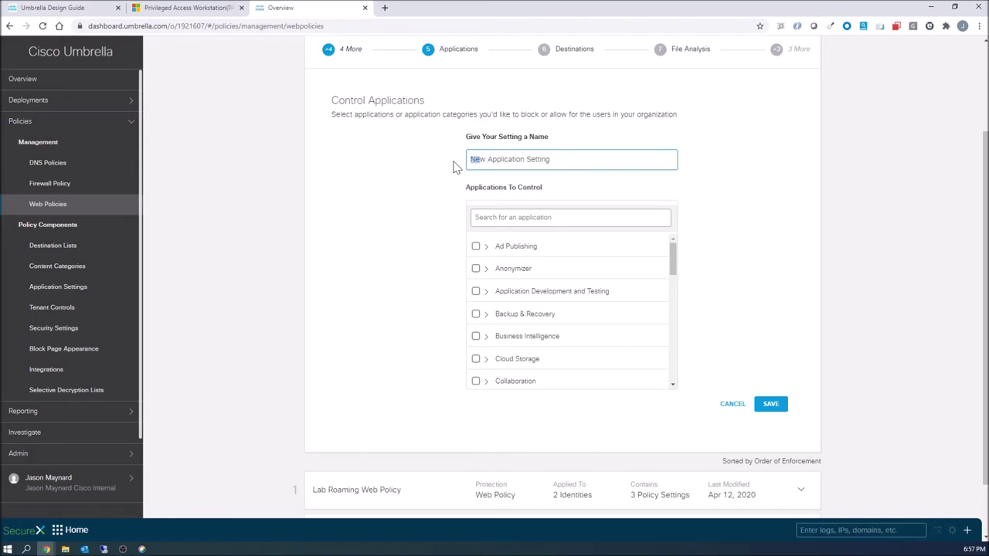
key(BackSpace)
key(Delete)
text(Web)
click(770, 404)
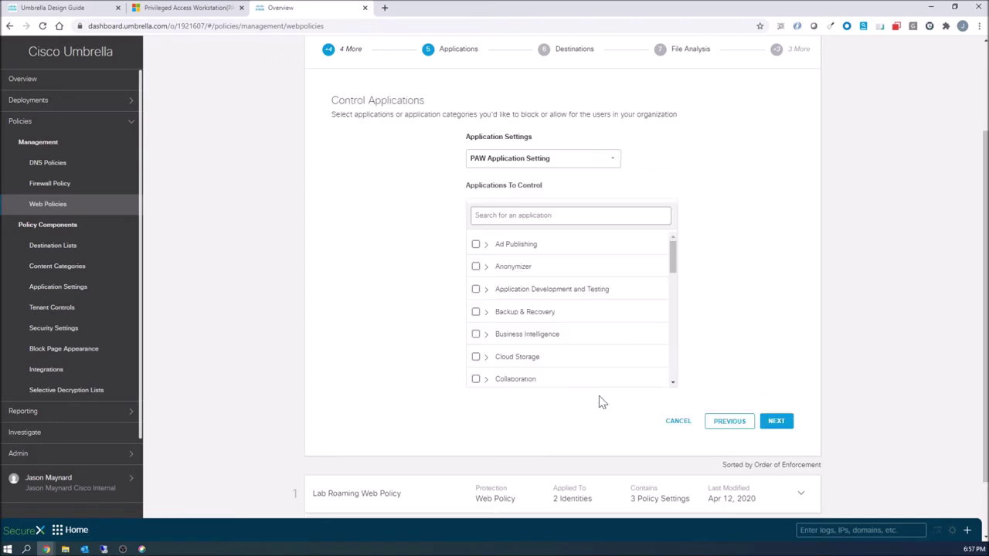
click(776, 421)
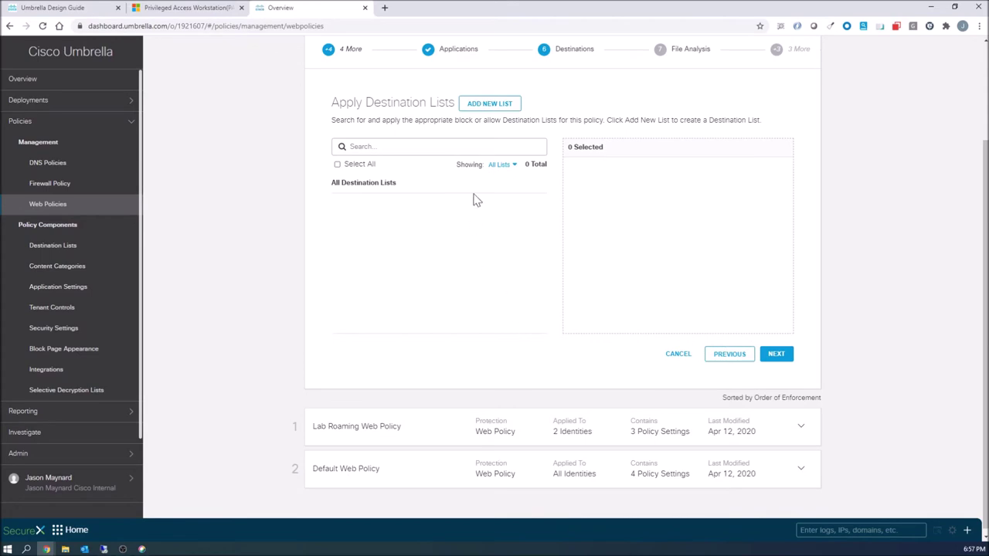
- Add a new Blocked destination list named PAW Block Destination List and save it
click(501, 108)
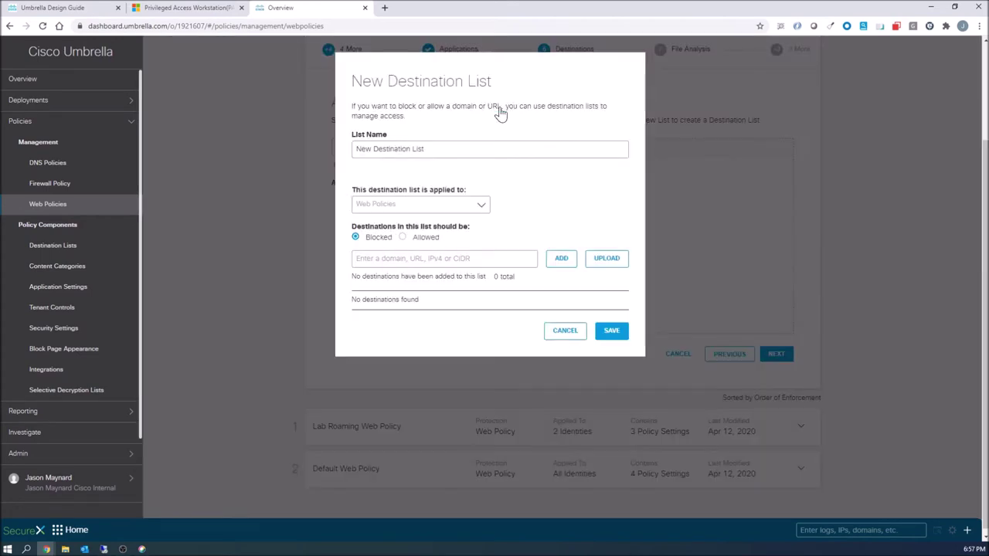
click(373, 148)
drag(373, 149, 347, 147)
text(PAW )
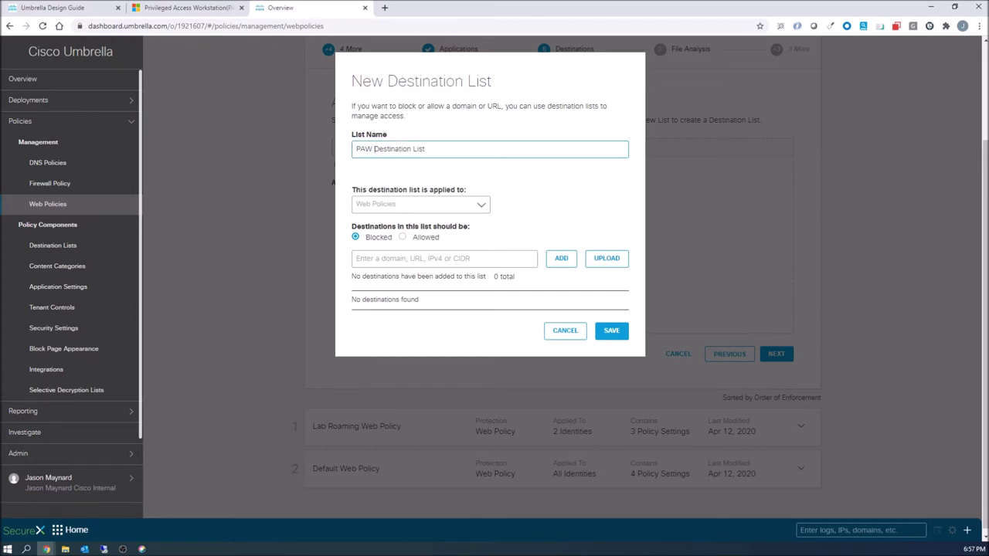
text(Block)
click(394, 210)
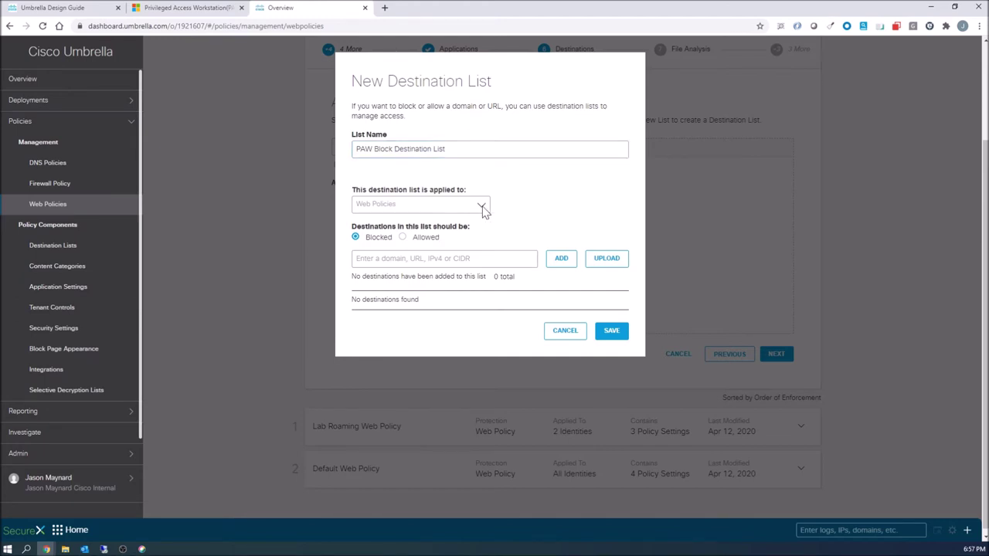
click(614, 332)
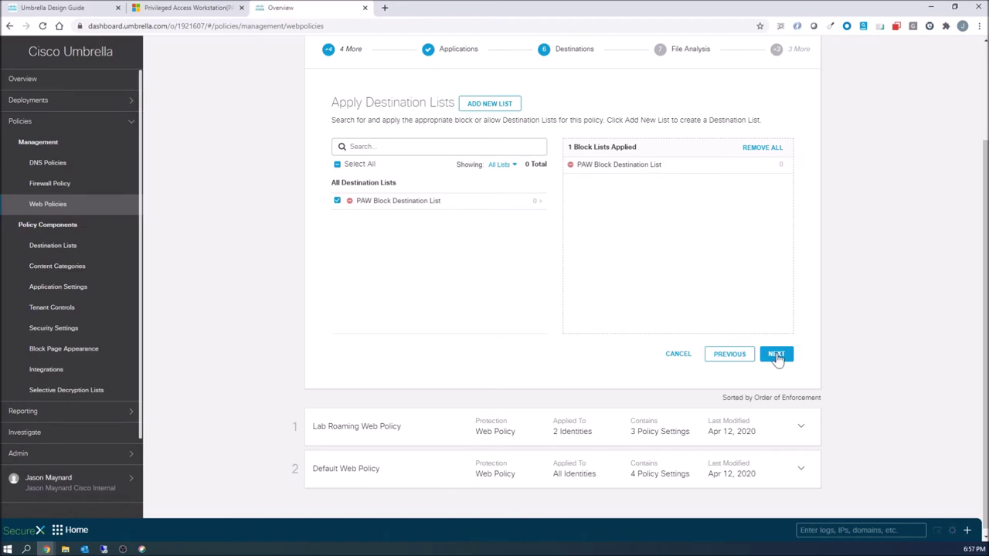
- Start PAW Allowed Destination List, set it to Allowed, and add 192.168.255.0/24
click(491, 105)
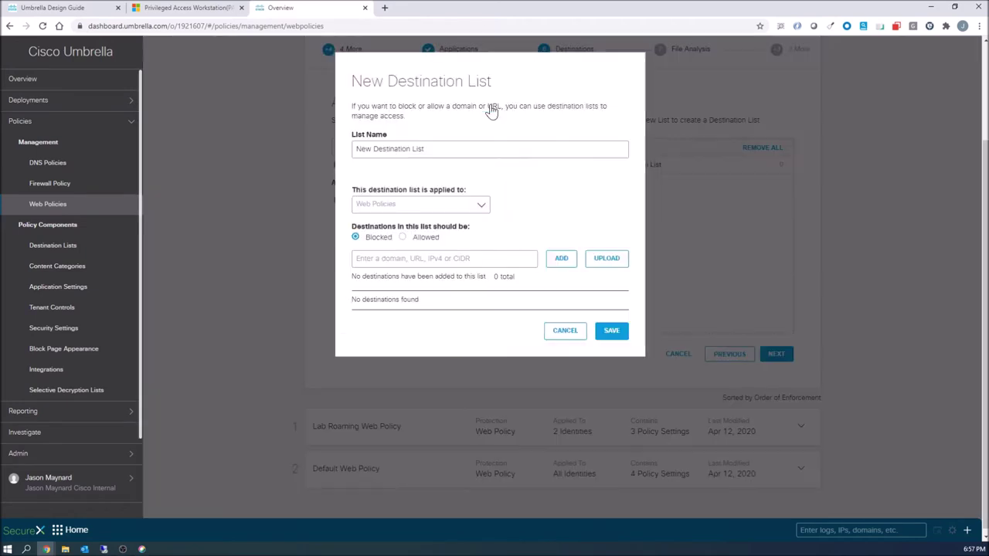
drag(372, 149, 349, 152)
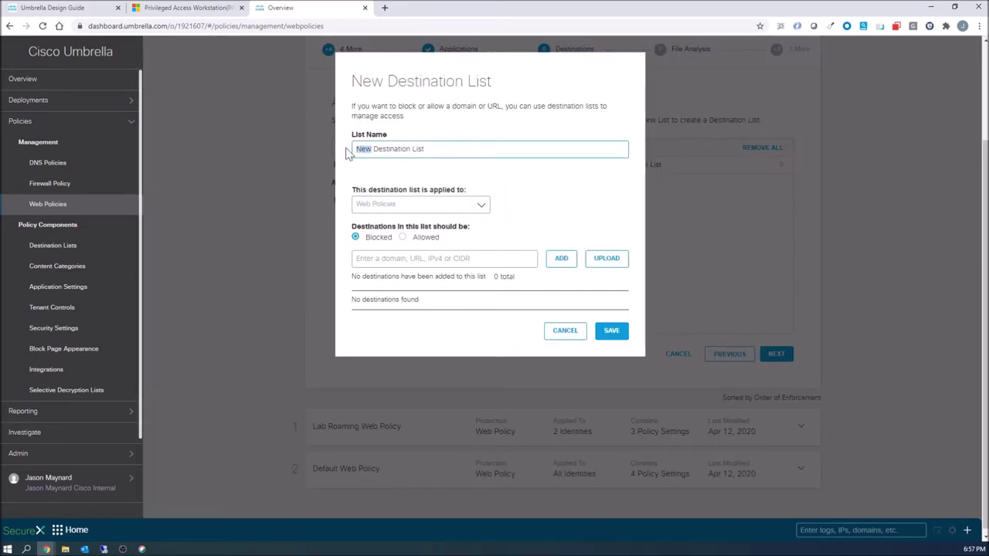
text(PAW All)
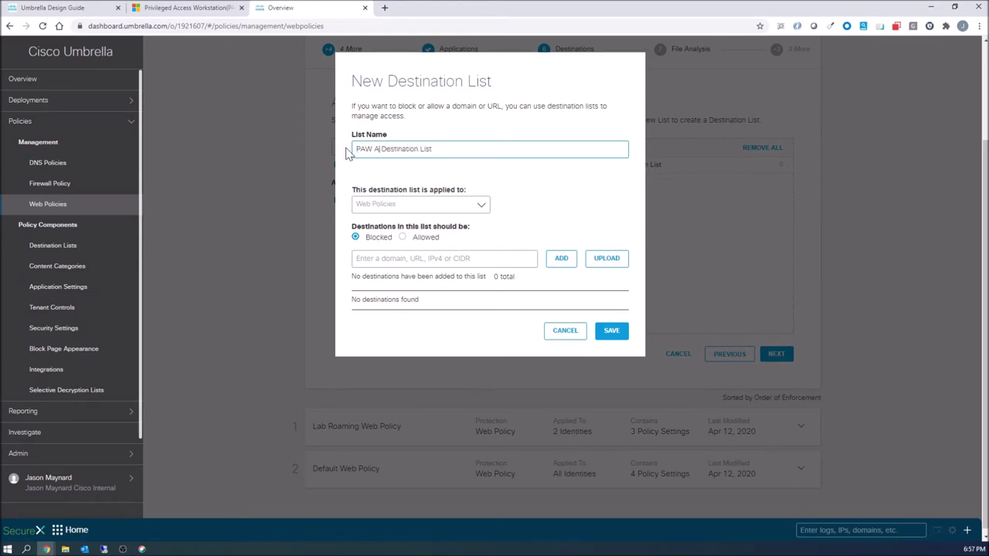
text(owed)
click(444, 258)
text(192.168.2)
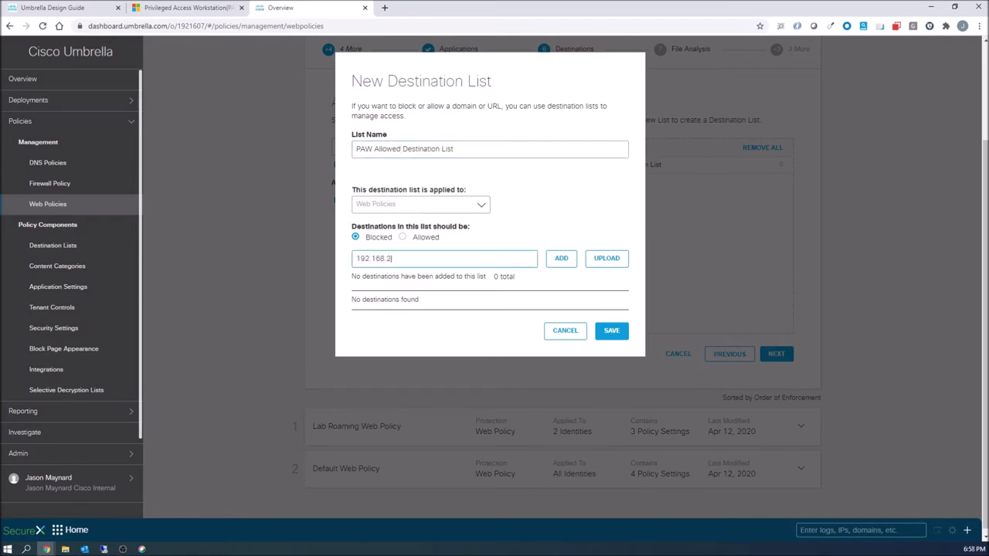
text(55.0/24)
click(401, 237)
click(561, 258)
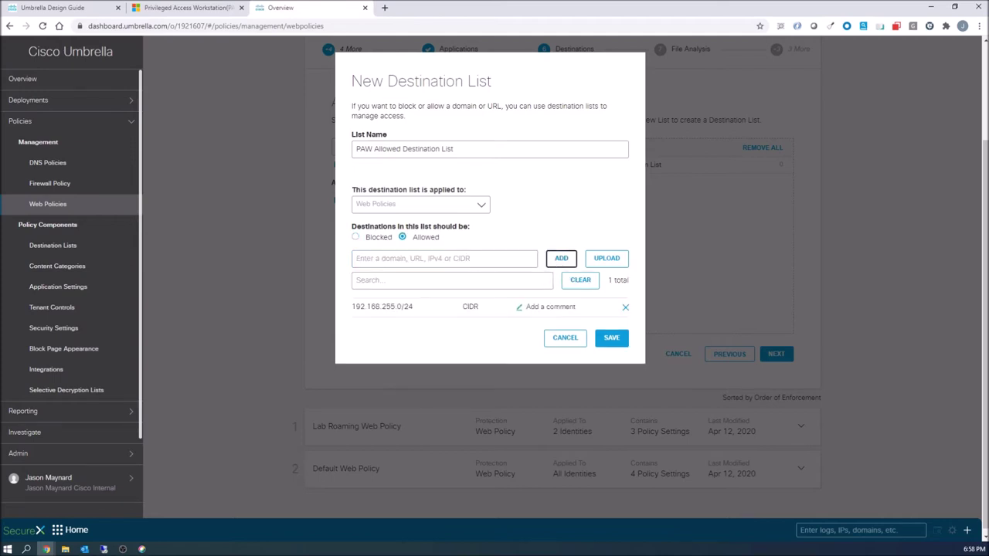
- Add ra-vpn.ciscosecurityguru.com as a second allowed destination and save the list
click(402, 258)
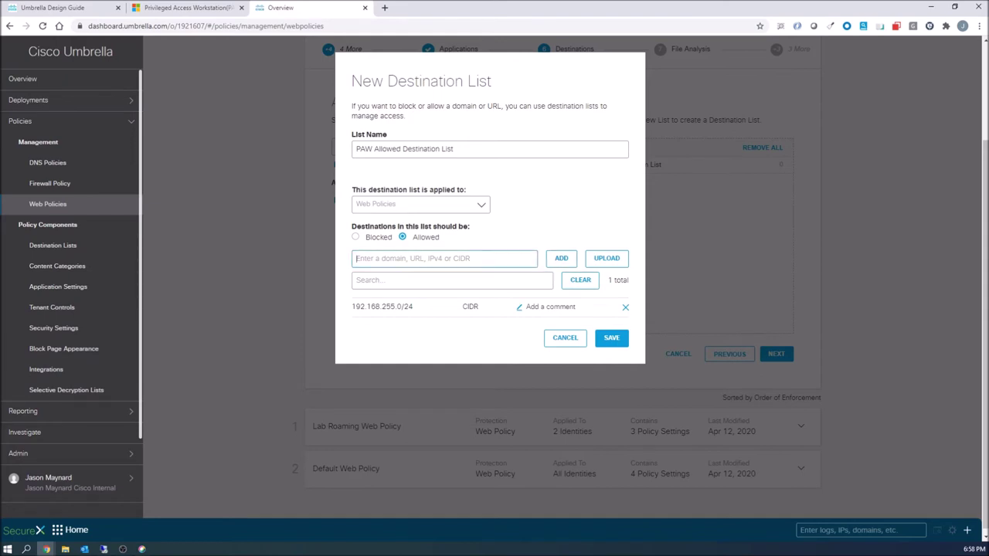
text(ra-vpn.ciscosecurityguru.com)
click(561, 261)
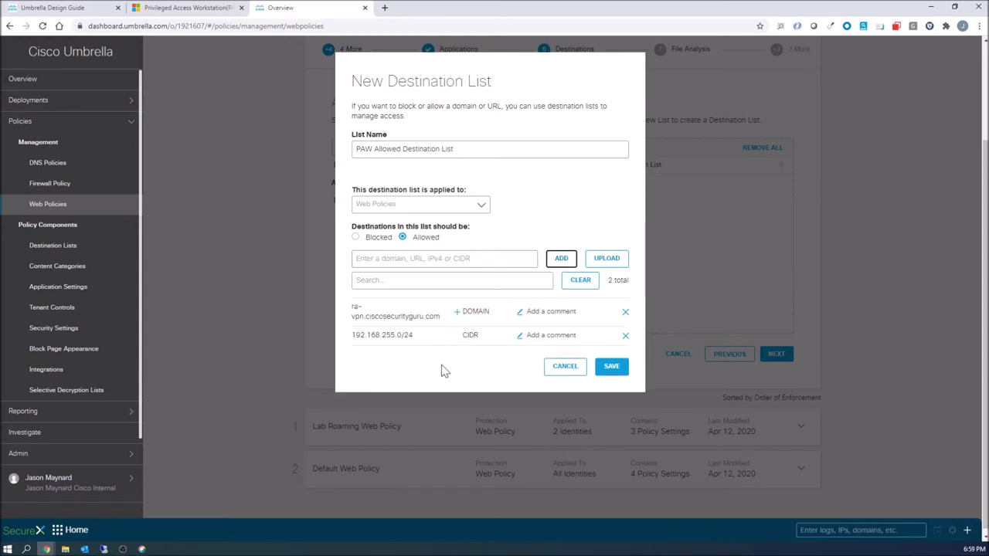
click(457, 312)
click(611, 366)
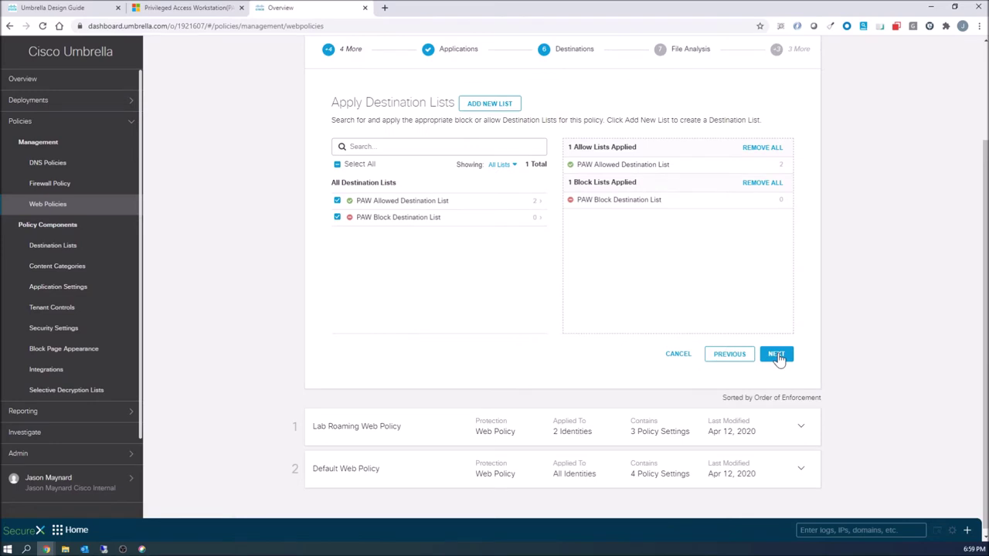
- Turn on Threat Grid Malware Analysis on File Analysis and proceed to File Type Control
click(776, 355)
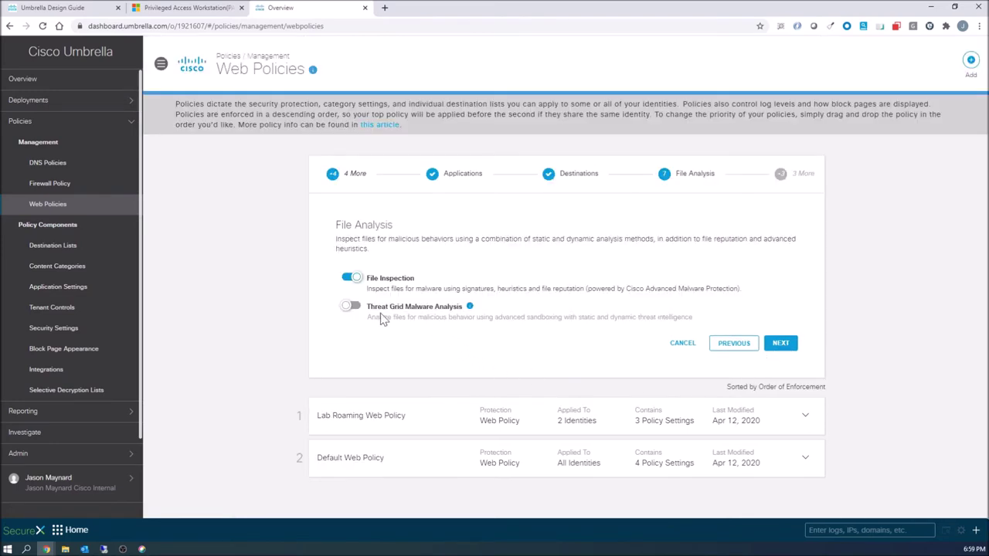
click(354, 307)
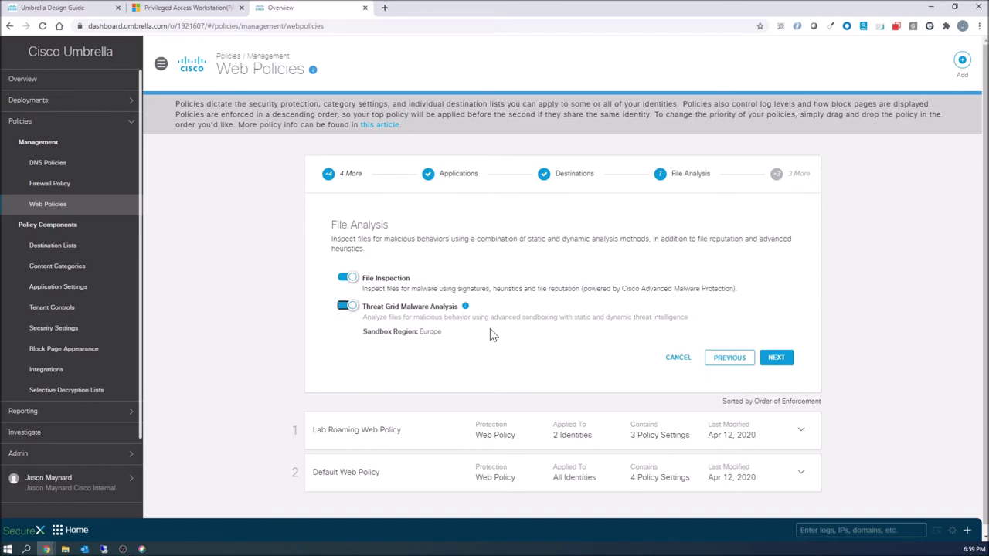
click(786, 360)
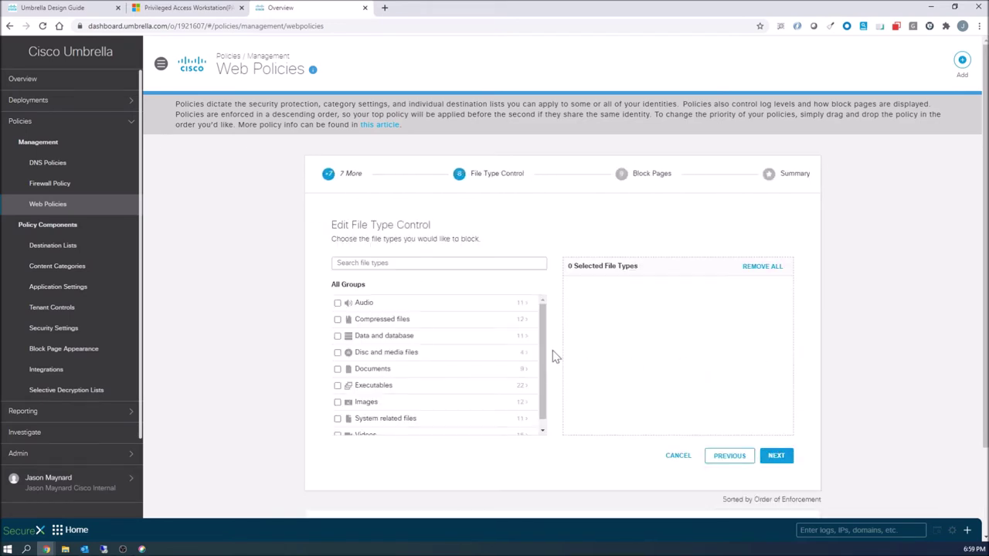
- Advance through Block Pages to the Summary, keeping Umbrella's default block page
drag(540, 383, 542, 339)
click(775, 458)
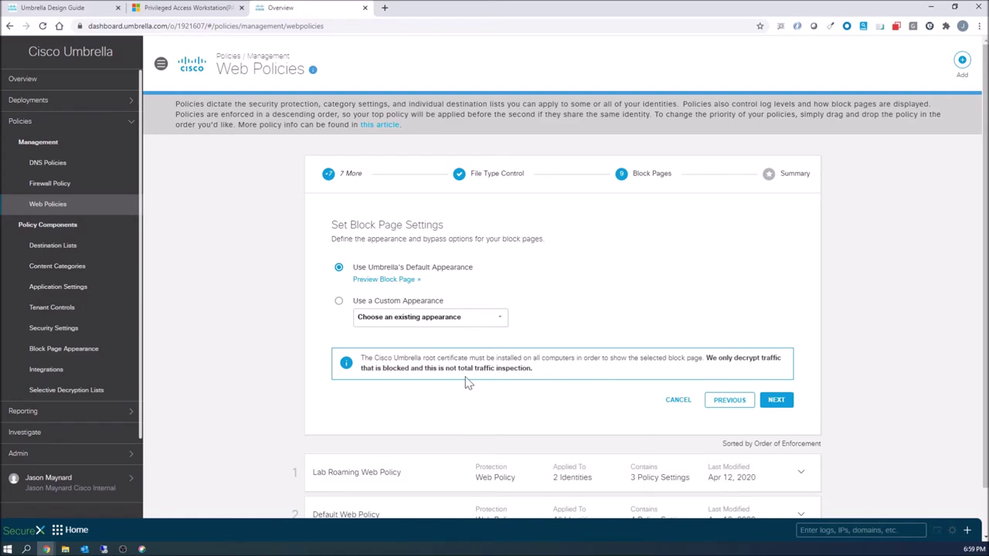
click(775, 399)
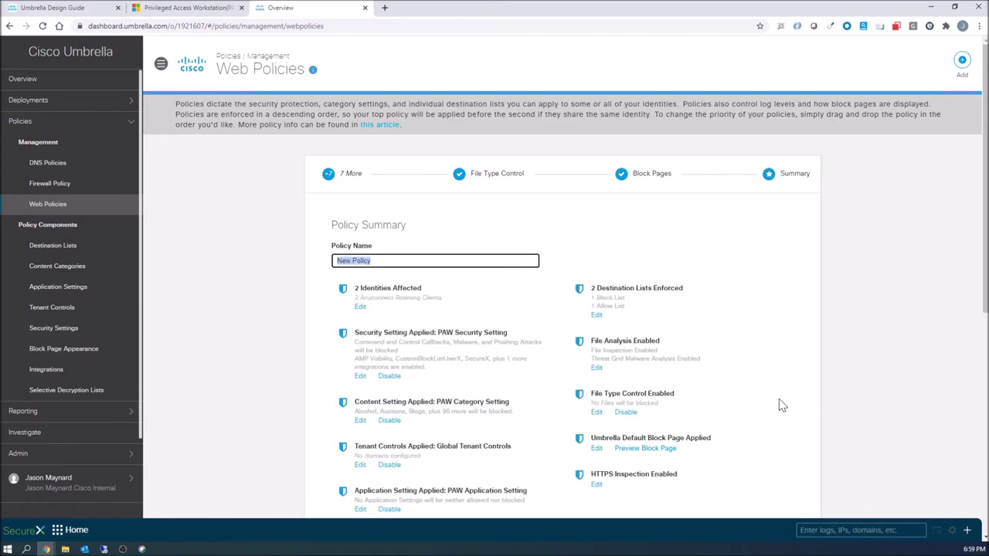
- Rename the web policy to PAW Policy and save it
drag(352, 261, 324, 267)
text(PAW)
scroll(812, 396, down, 5)
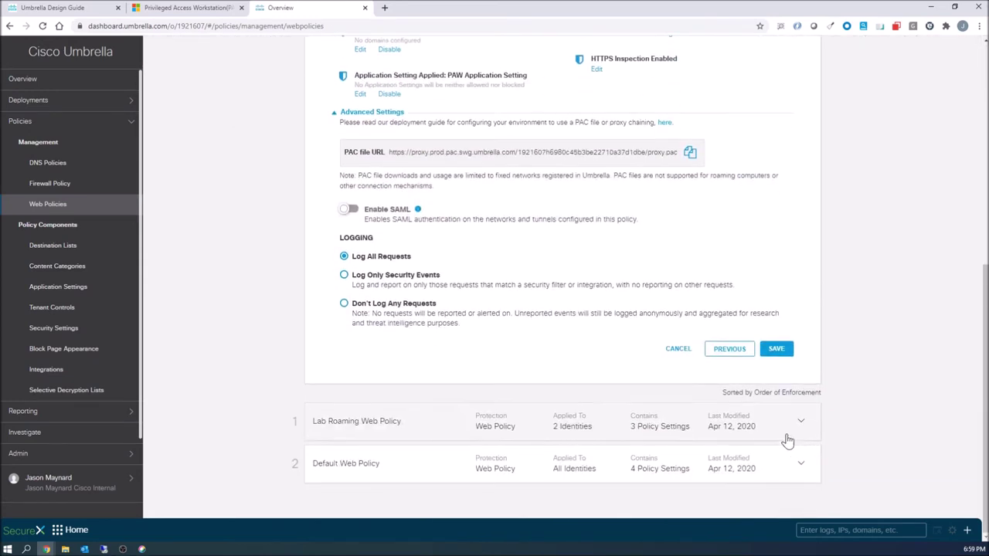
click(774, 349)
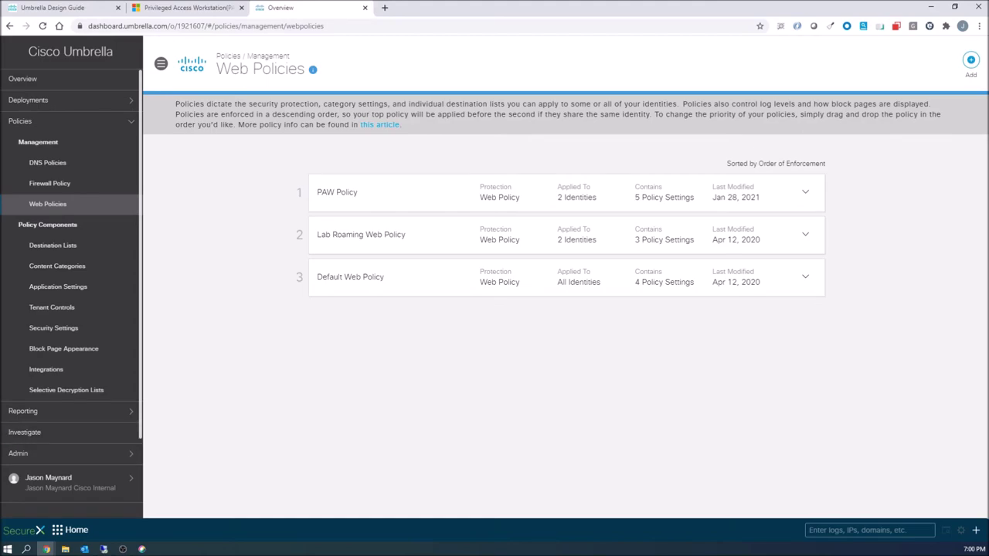
key(alt+Tab)
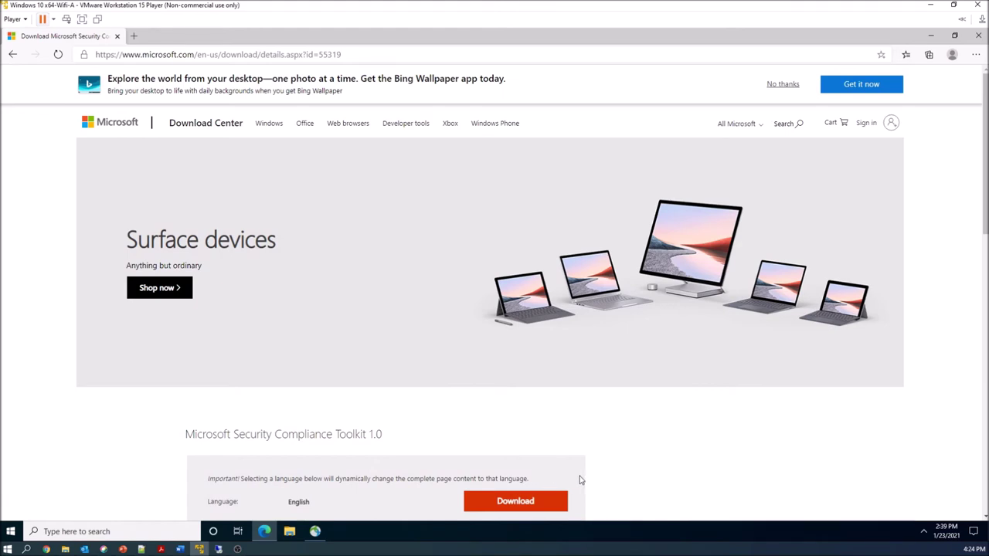
- Open the Security Compliance Toolkit 1.0 download dialog and scroll through its file list
click(518, 501)
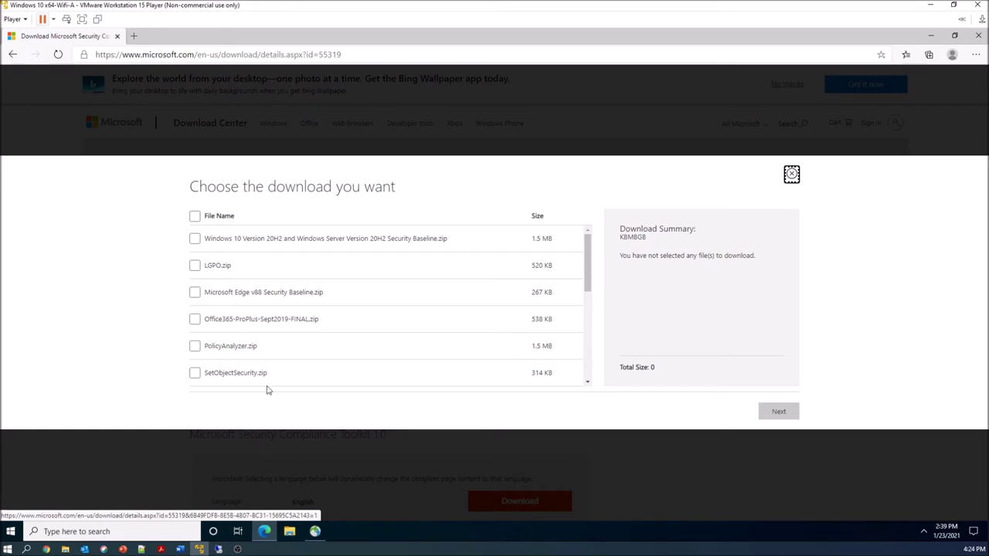
scroll(267, 390, down, 3)
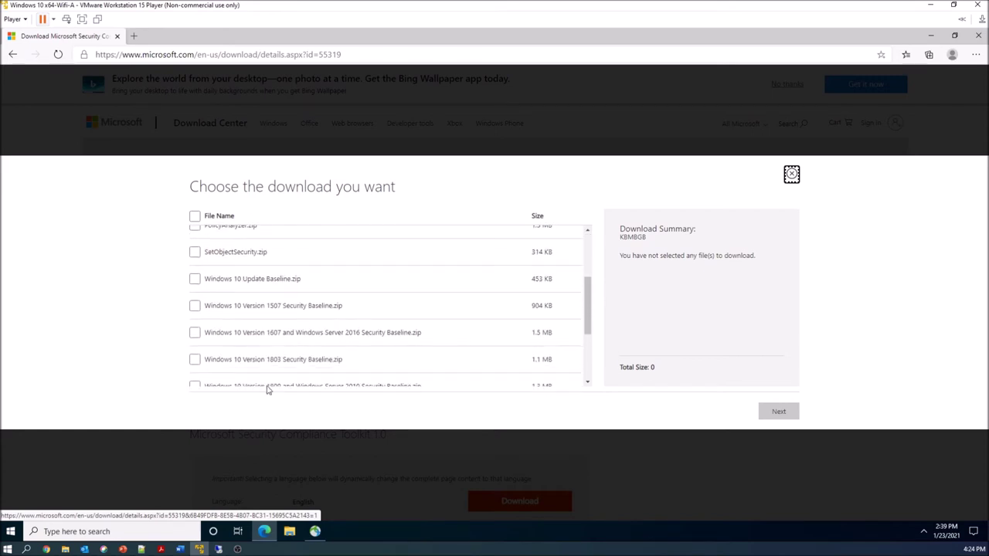
scroll(387, 306, down, 3)
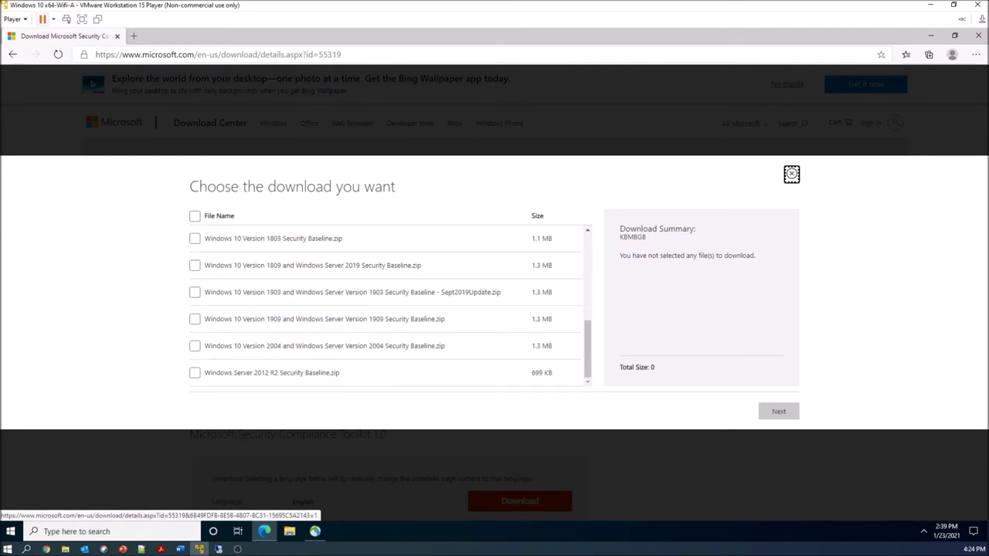
scroll(265, 390, up, 10)
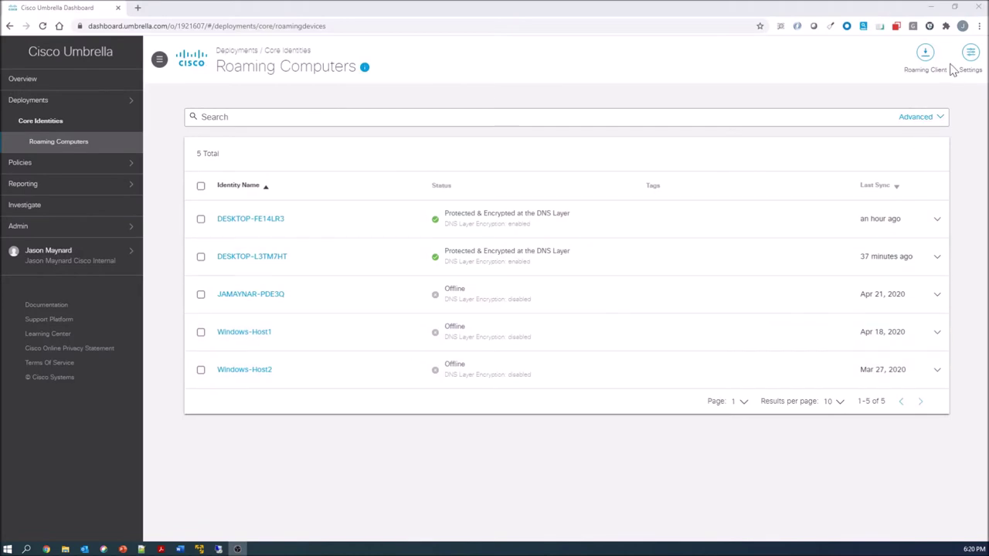
- Download the Roaming Client module profile and save it as OrgInfo.json in Downloads\Umbrella
click(926, 55)
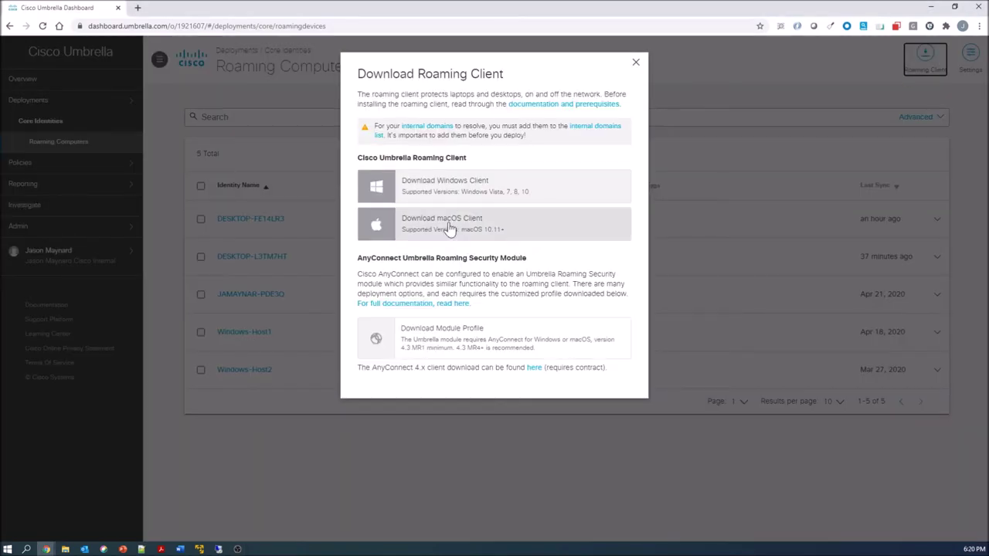
click(486, 345)
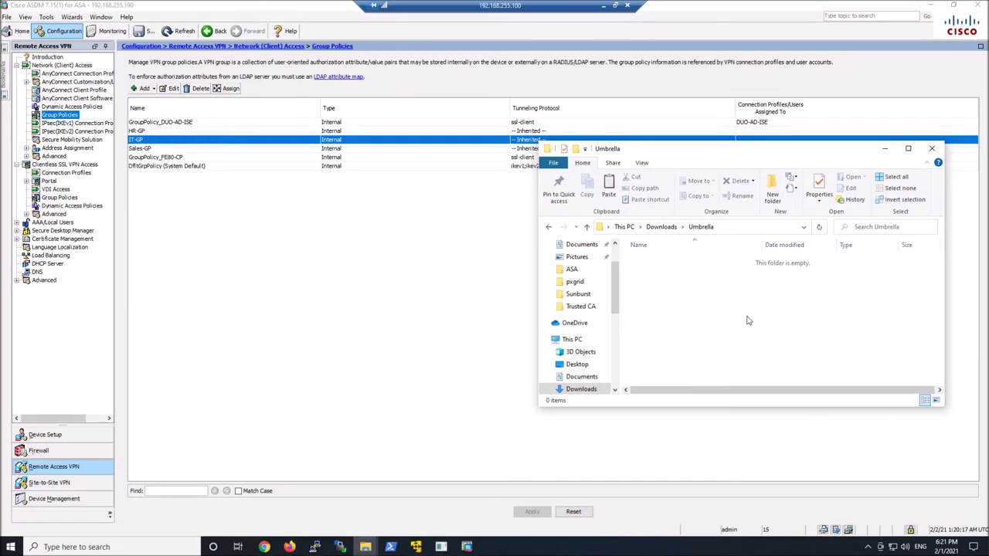
key(ctrl+v)
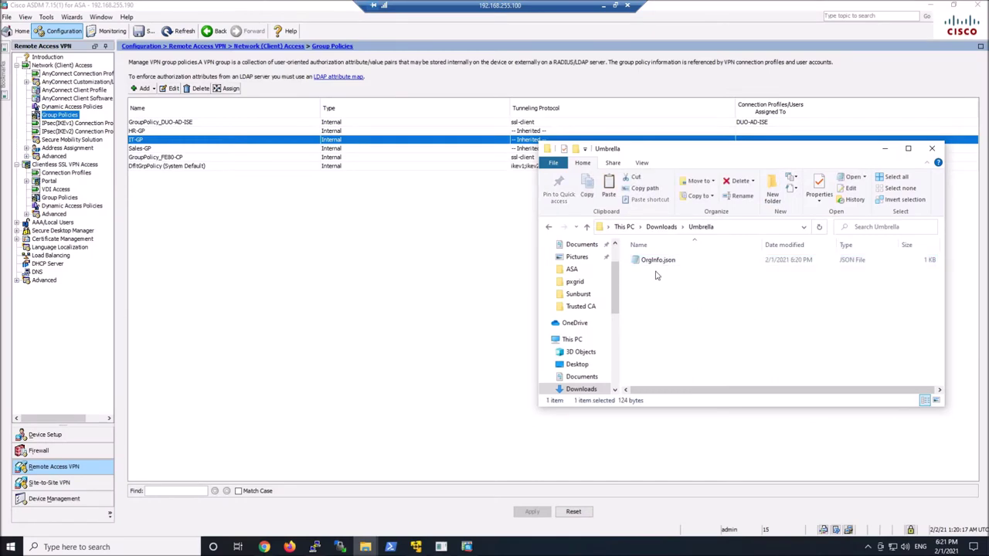
- In IT-GP's AnyConnect Client settings, uncheck Inherit and add the Umbrella Roaming Security optional module
click(298, 274)
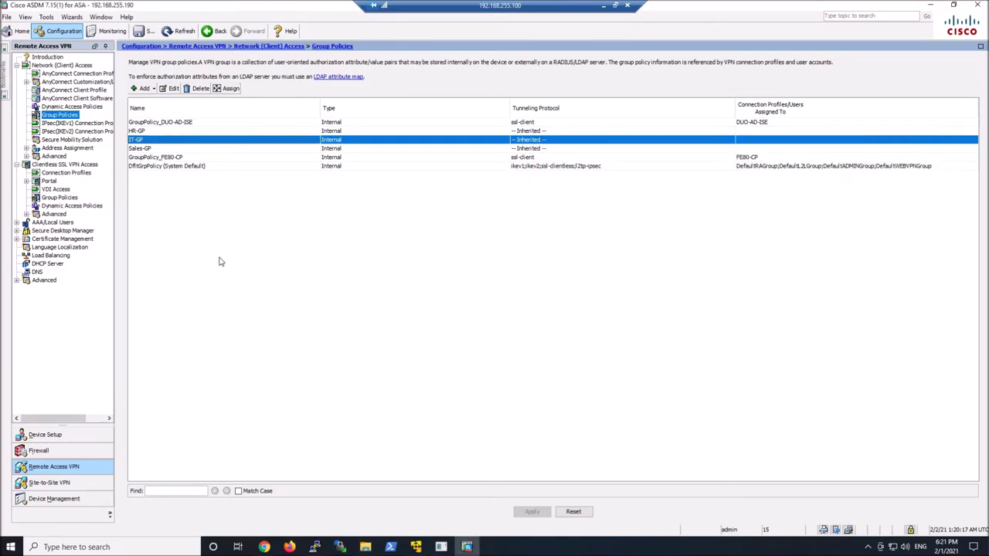
double_click(139, 141)
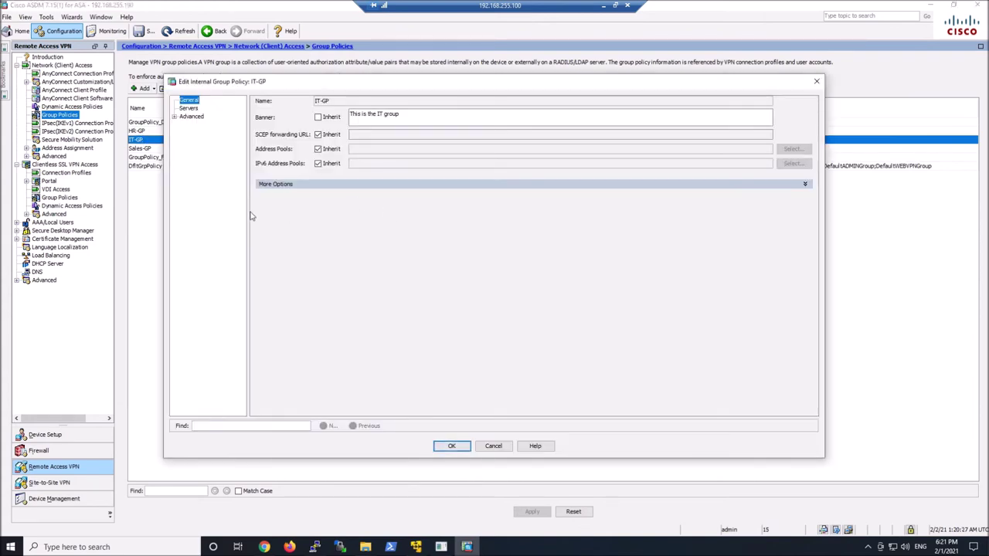
click(174, 116)
click(184, 142)
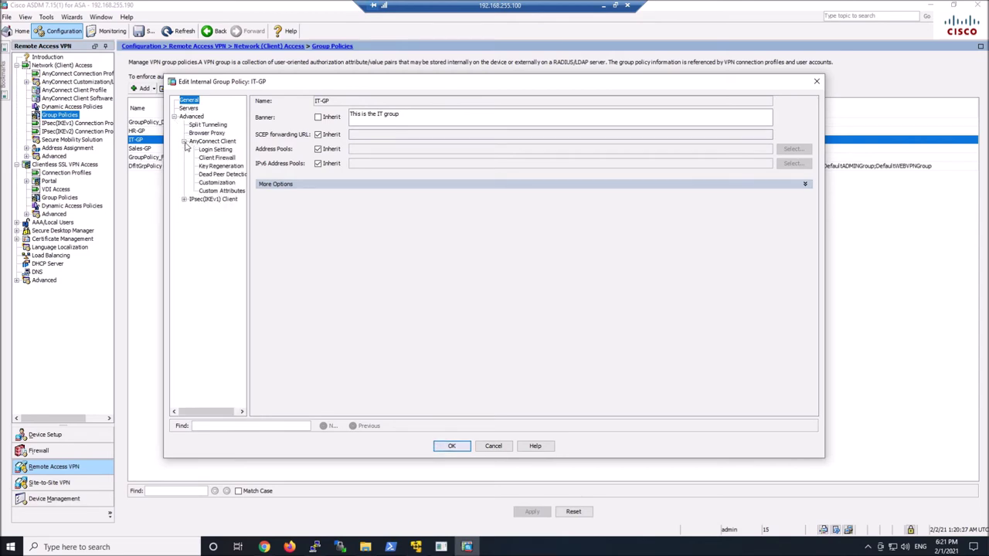
click(215, 142)
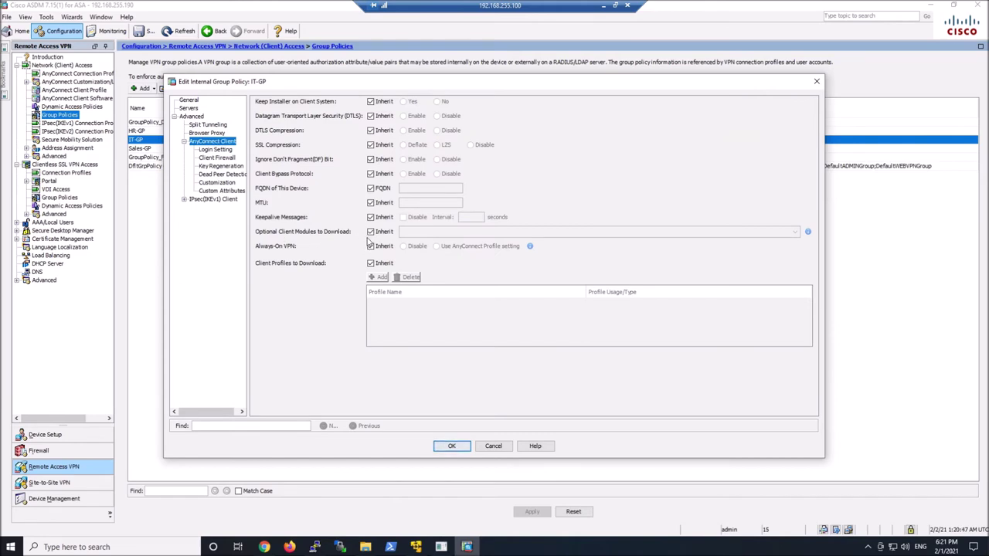
click(373, 233)
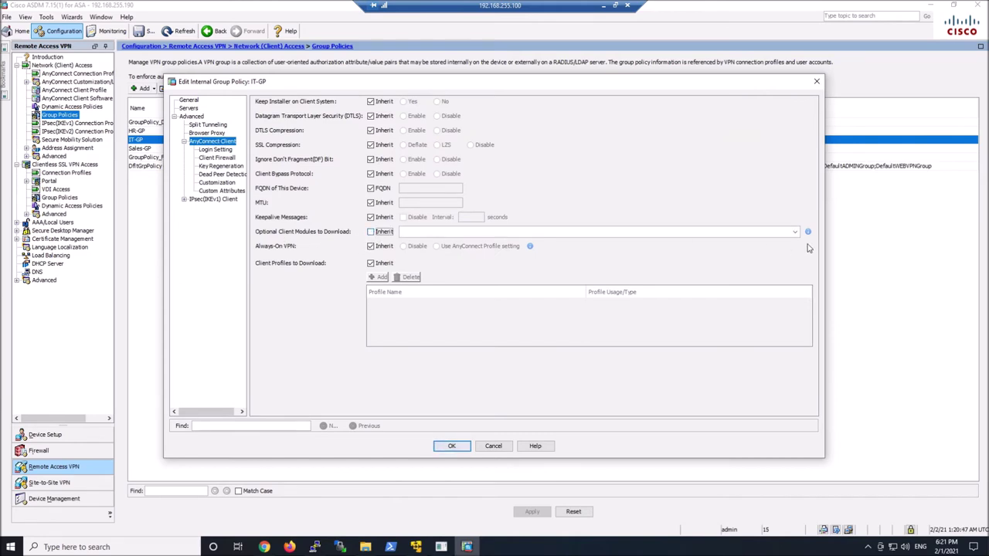
click(795, 232)
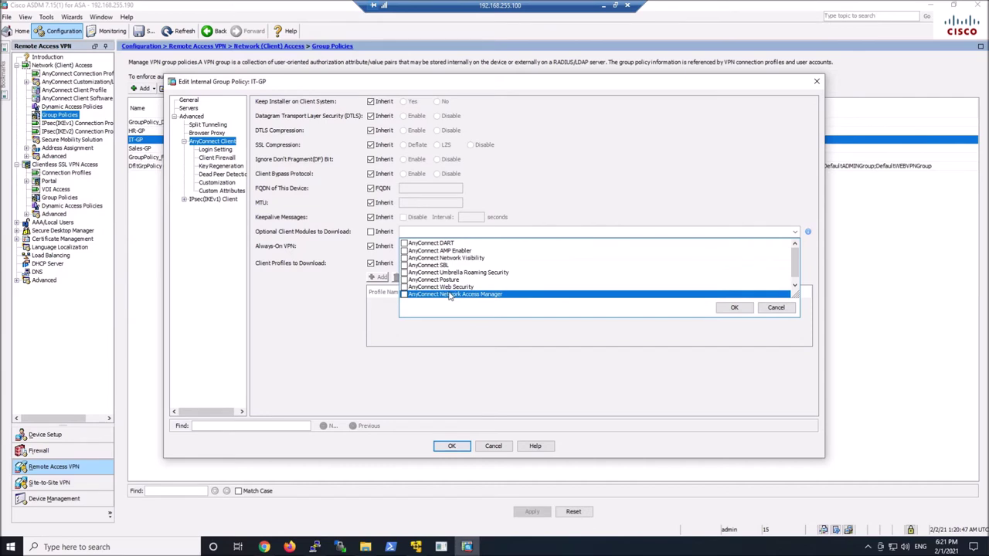
click(403, 272)
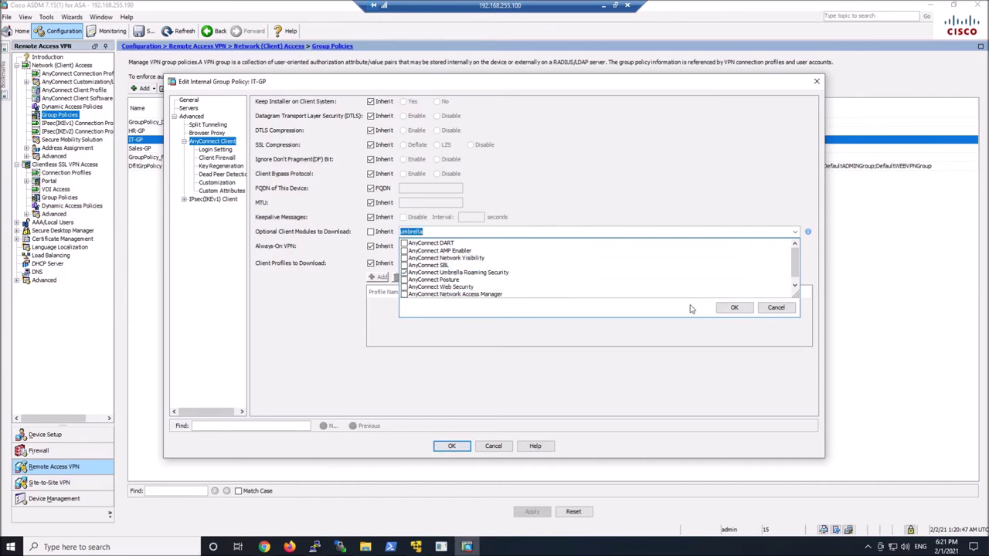
click(734, 307)
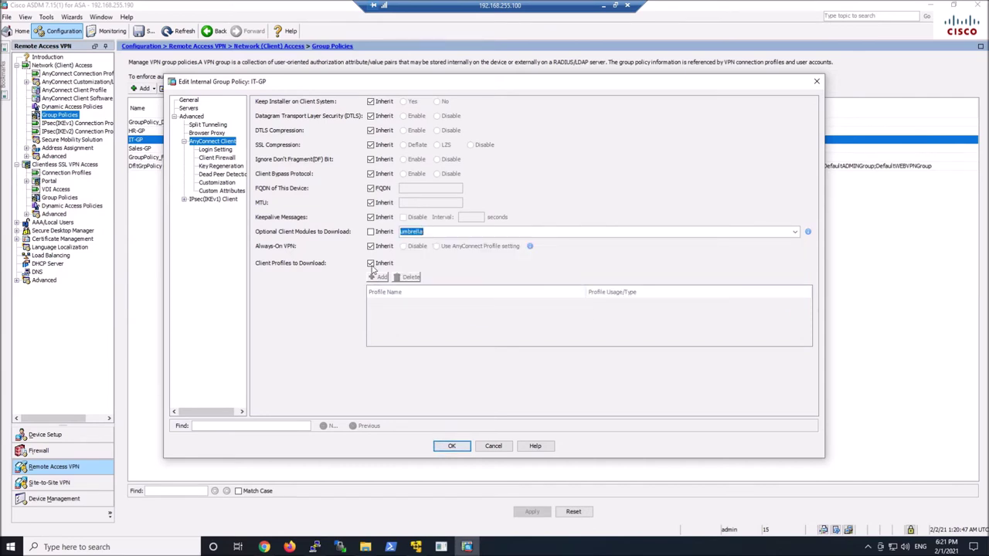
- Try adding a client profile to download, cancel it, and save the IT-GP changes
click(371, 263)
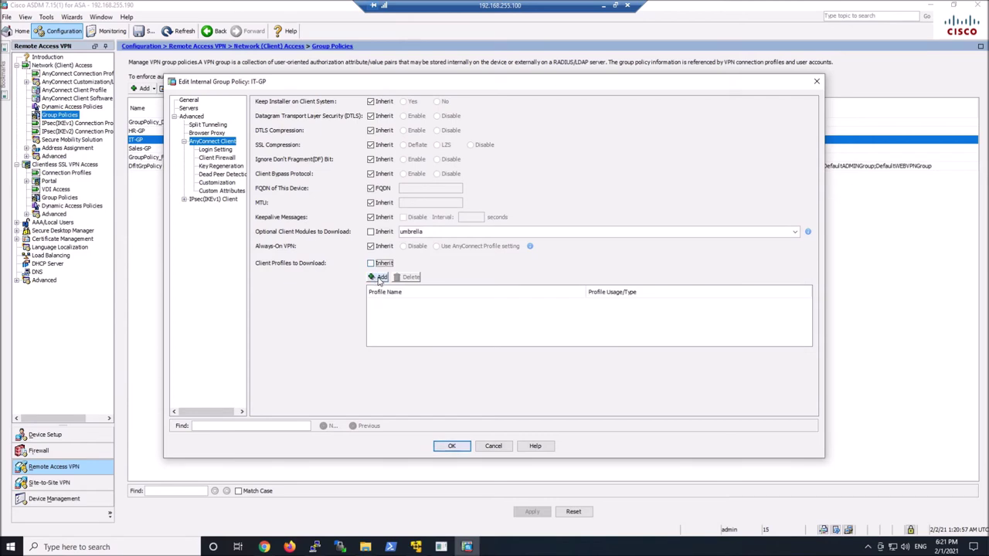
click(379, 277)
click(381, 277)
click(510, 251)
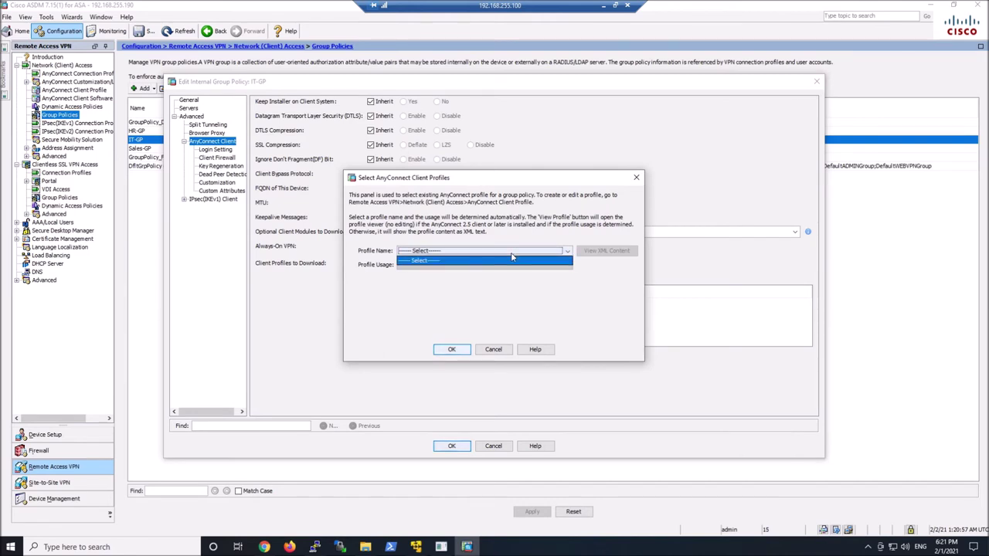
click(512, 258)
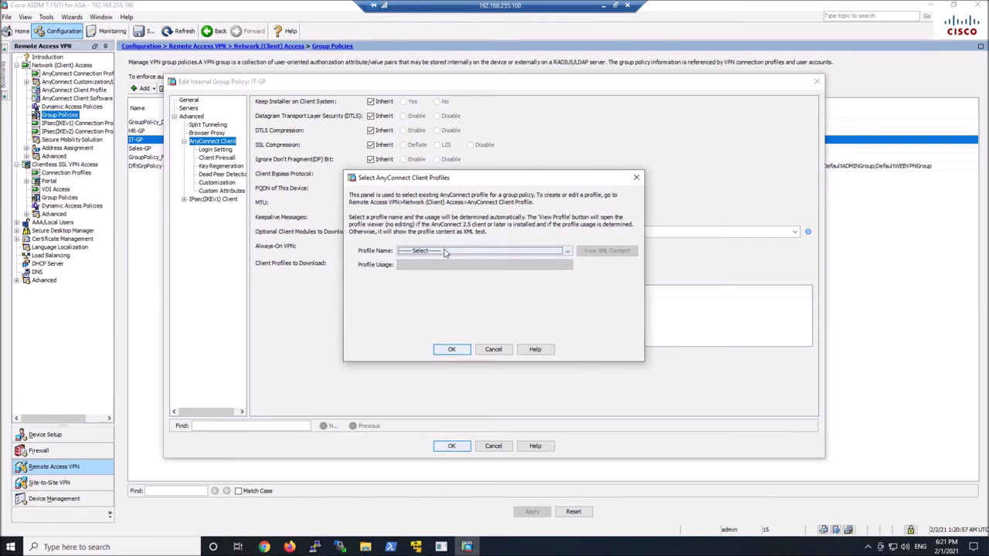
click(493, 349)
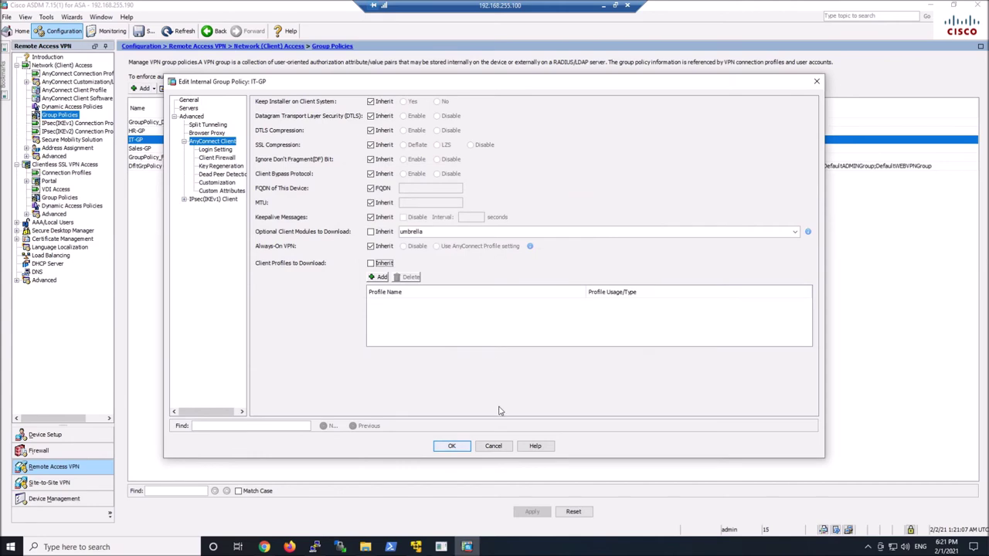
click(452, 446)
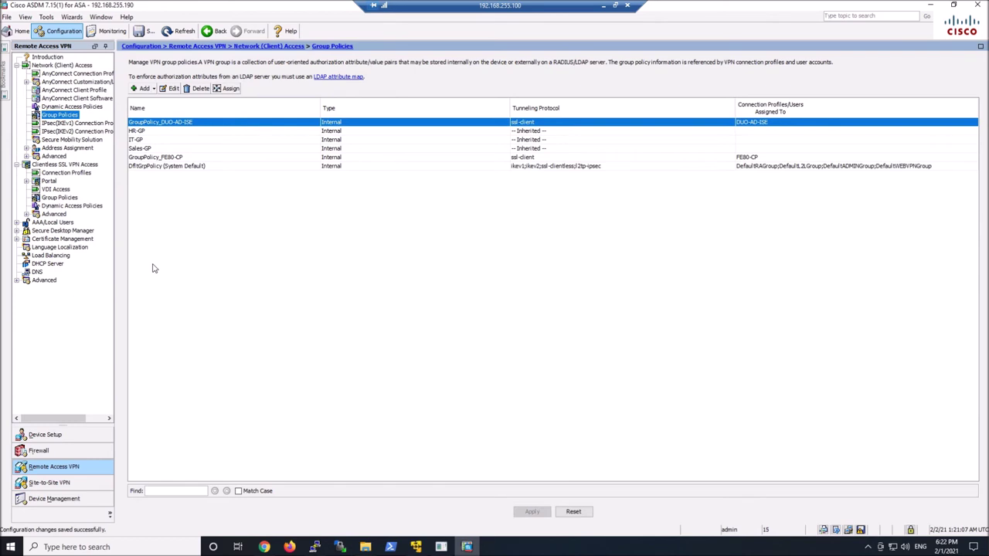
- Add a new AnyConnect client profile PAW-Umbrella of type Umbrella Roaming Security Profile
click(77, 90)
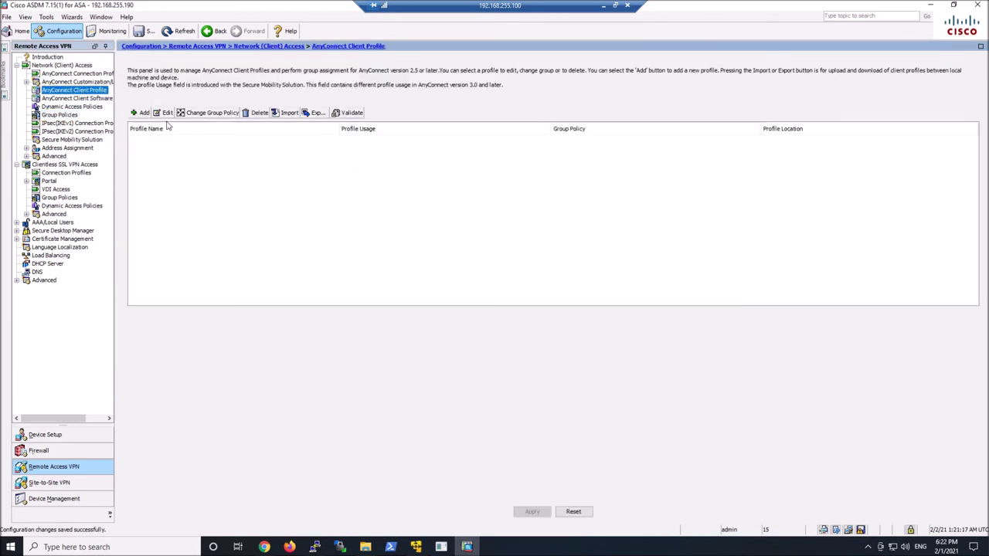
click(141, 112)
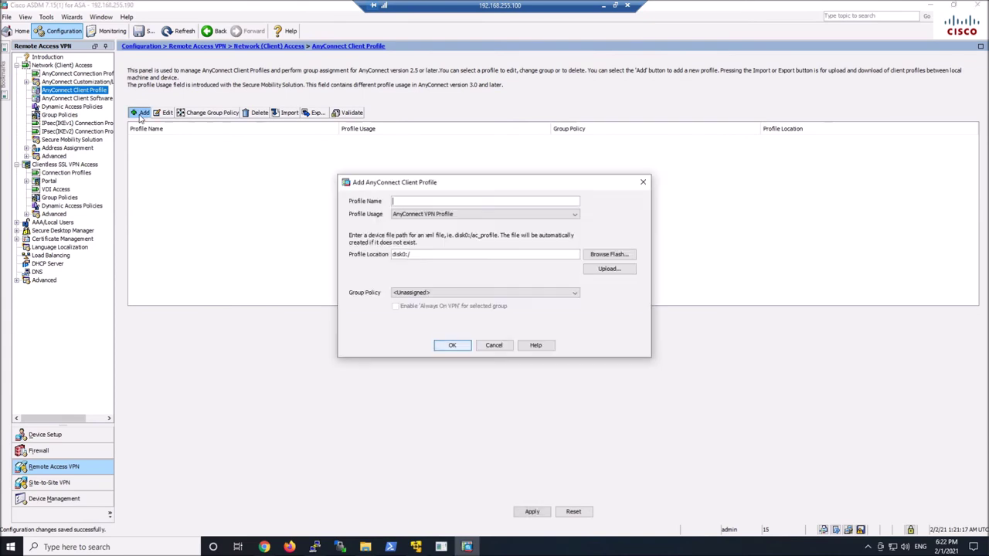
click(446, 214)
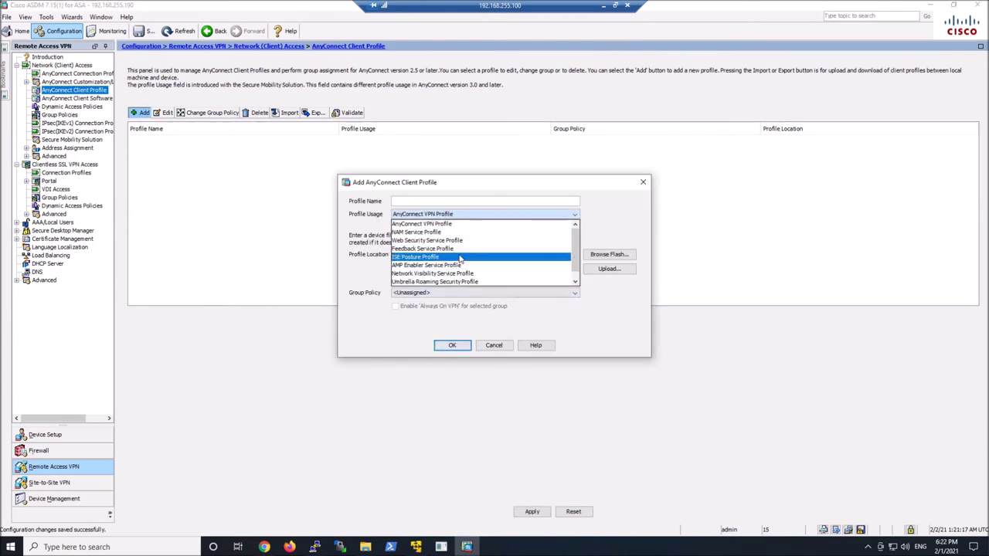
click(461, 282)
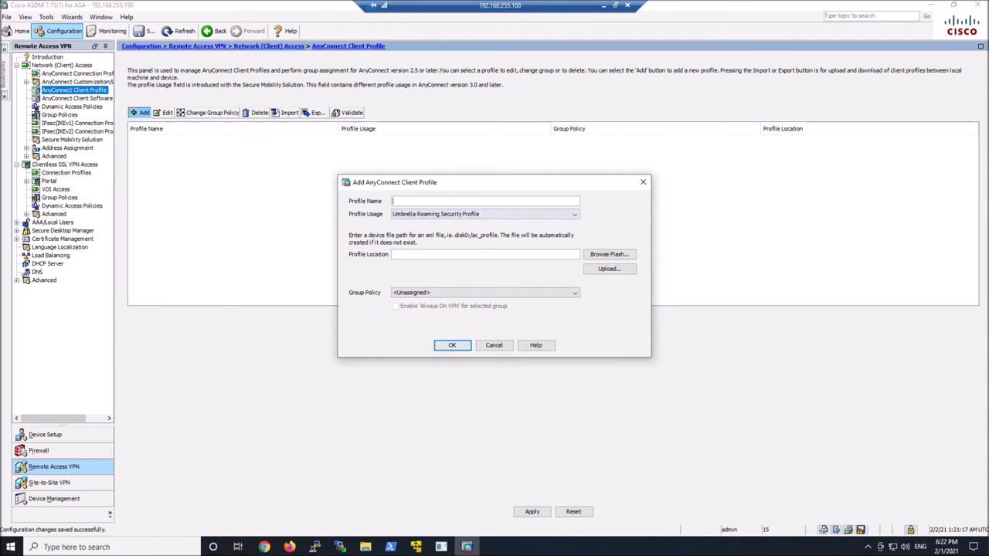
text(Umbrella)
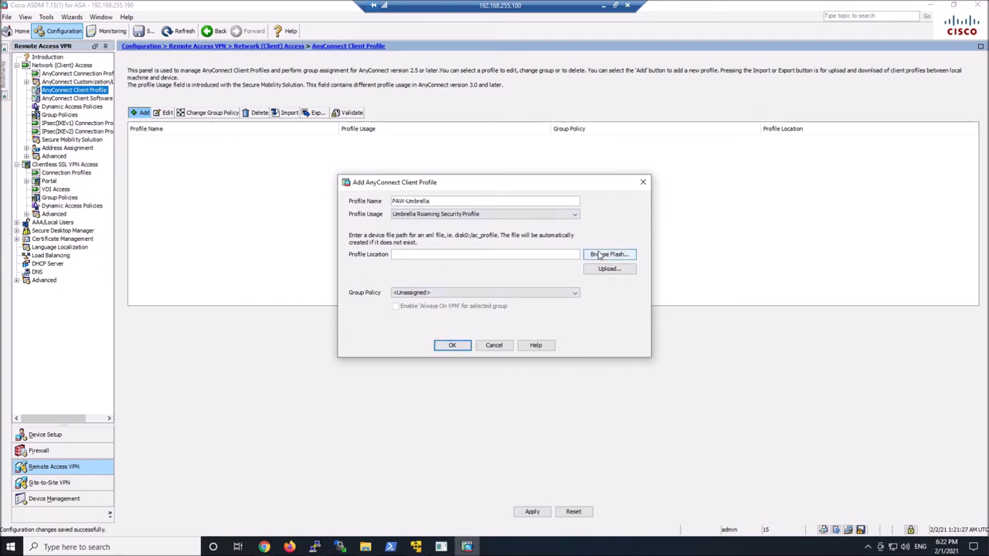
- Upload the local OrgInfo.json to flash and use it as the profile file
click(614, 272)
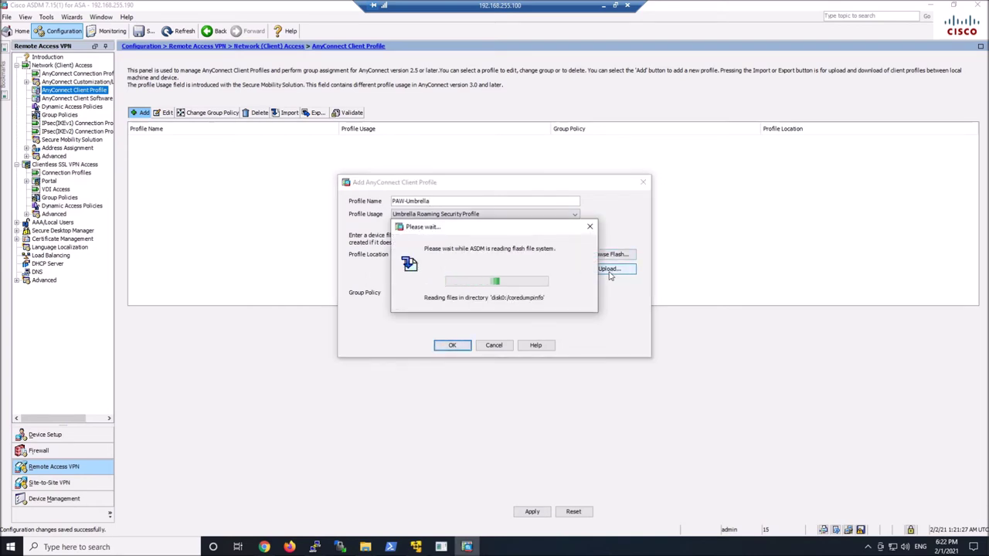
click(593, 263)
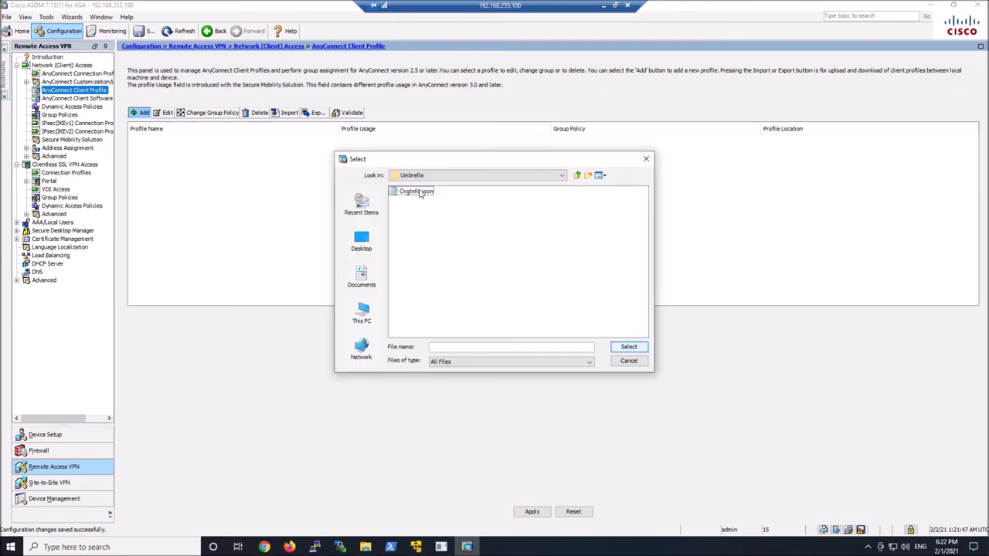
double_click(421, 193)
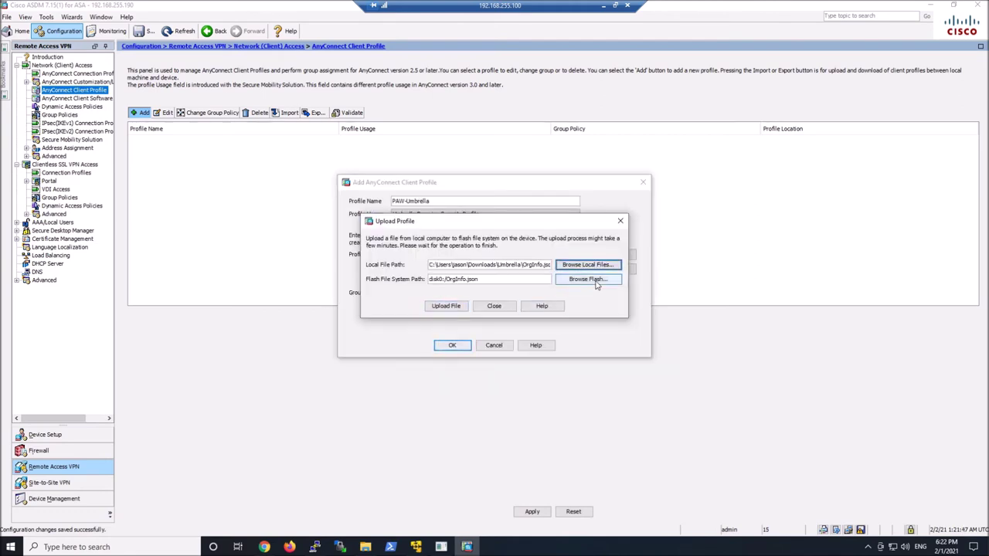
click(433, 306)
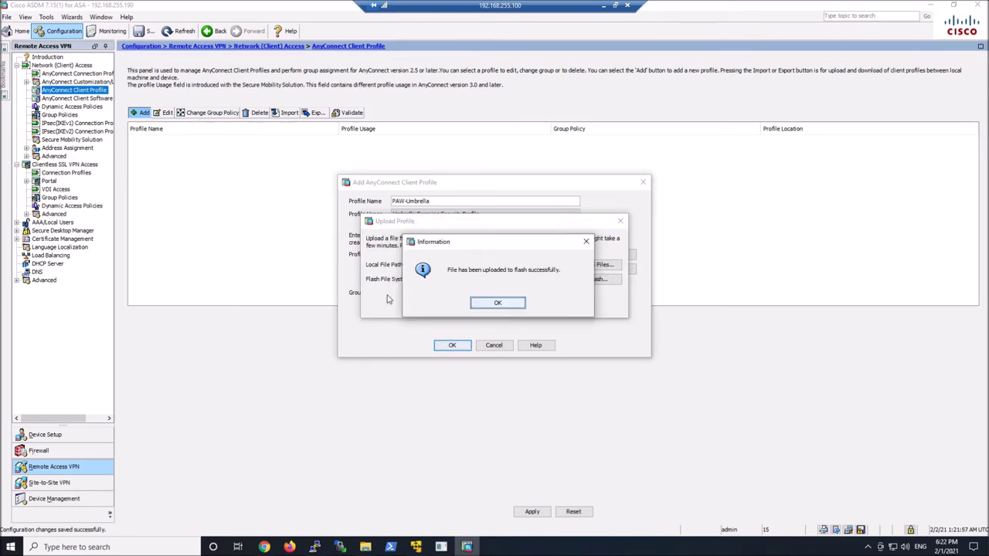
click(501, 302)
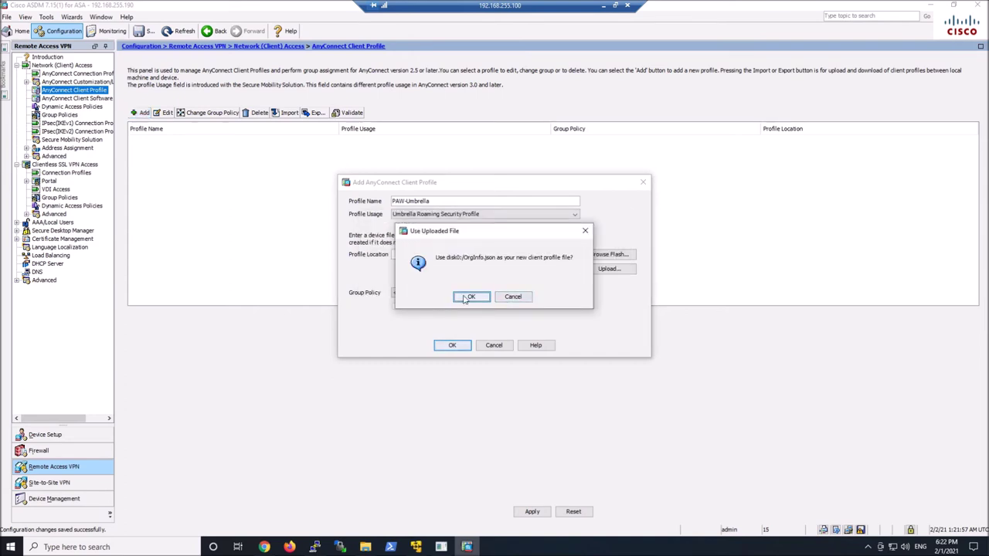
click(468, 297)
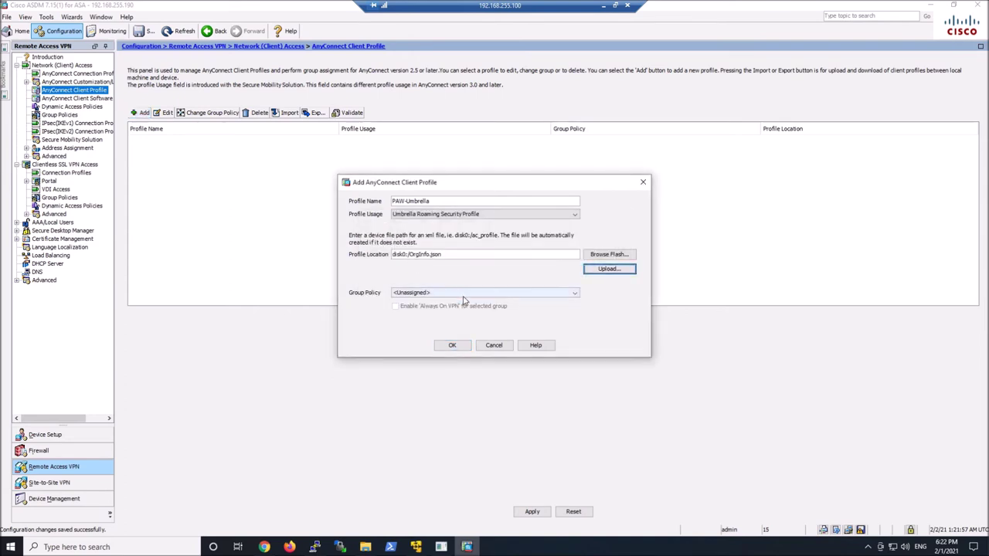
- Assign the profile to Sales-GP, confirm it, and apply it to the device
click(463, 295)
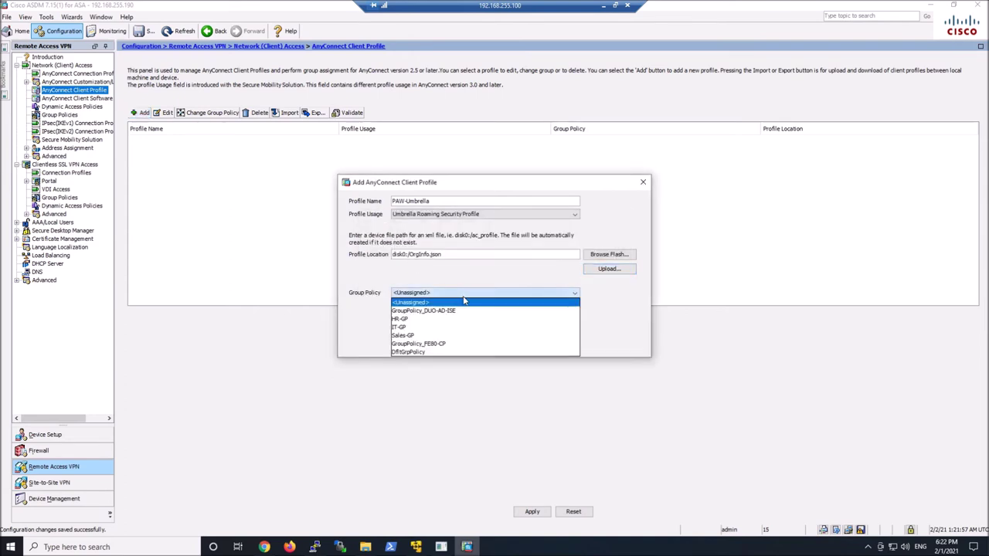
click(443, 337)
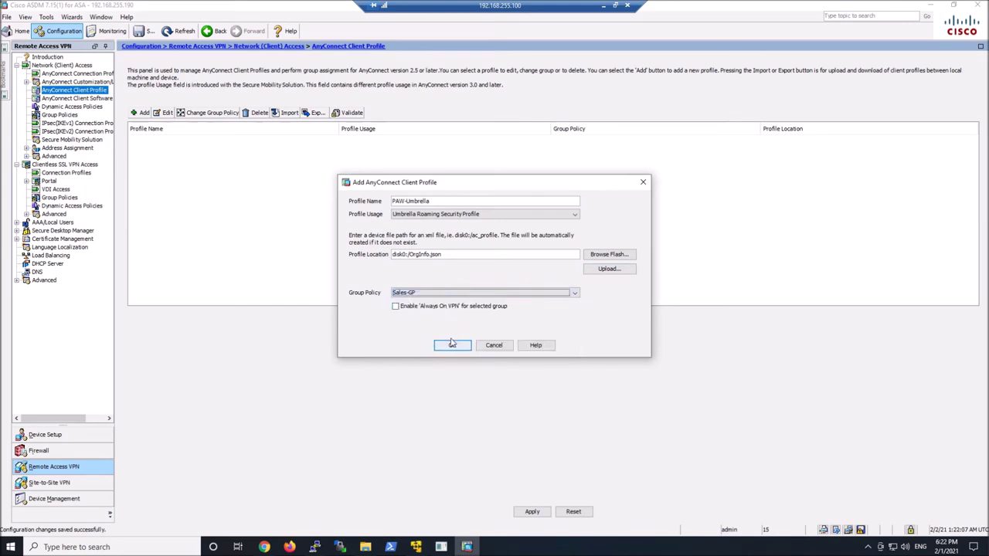
click(452, 346)
click(451, 345)
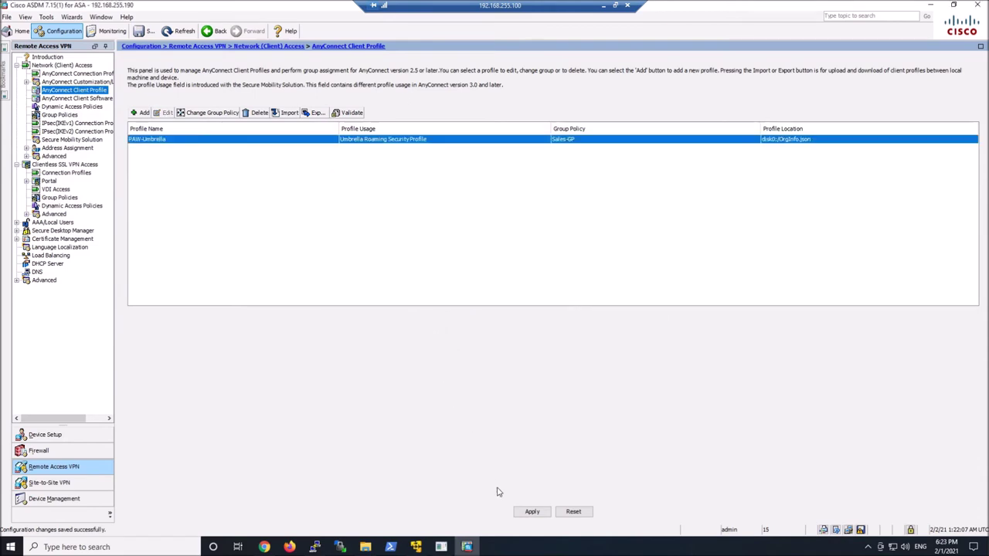
click(527, 511)
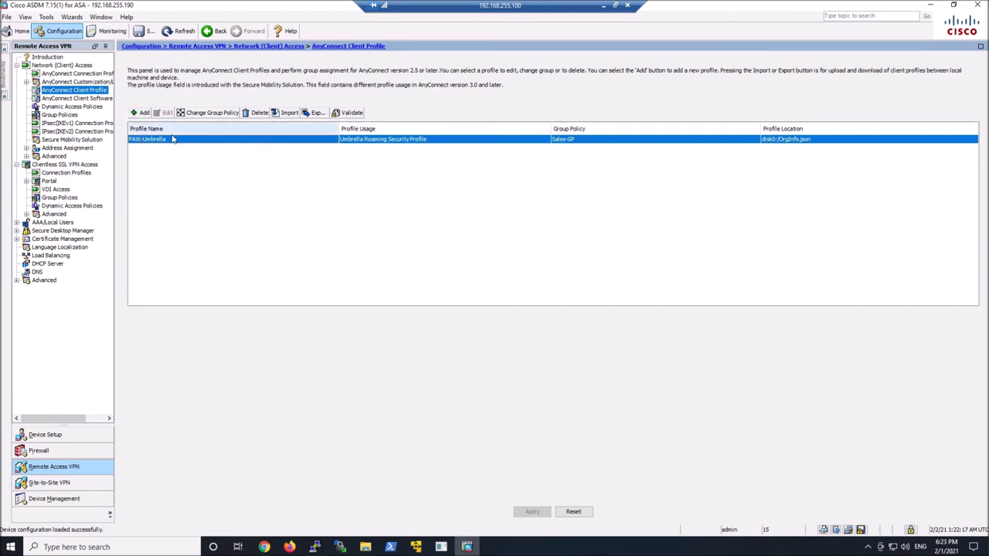
- Swap PAW-Umbrella's group policy from Sales-GP to IT-GP and apply the change to the ASA
click(197, 114)
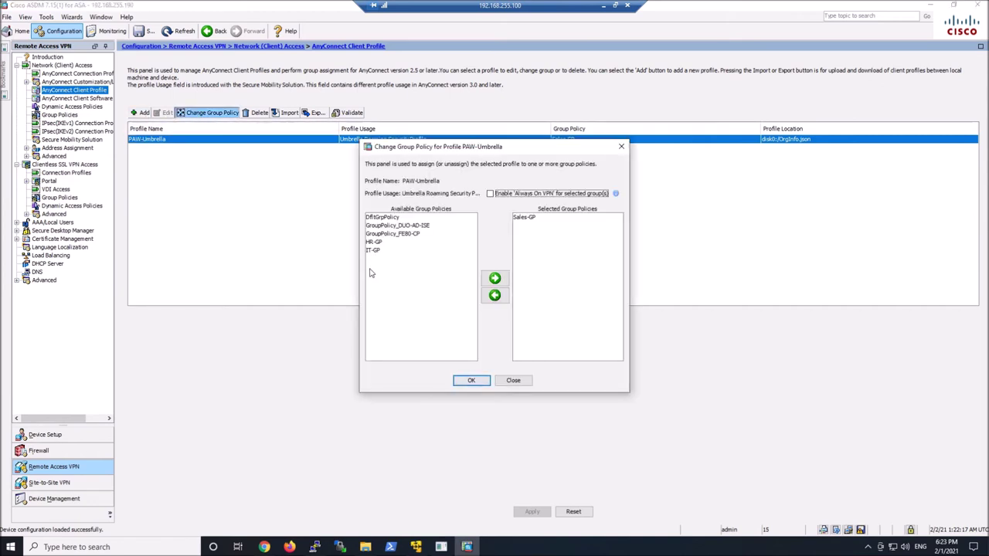
click(377, 251)
click(494, 278)
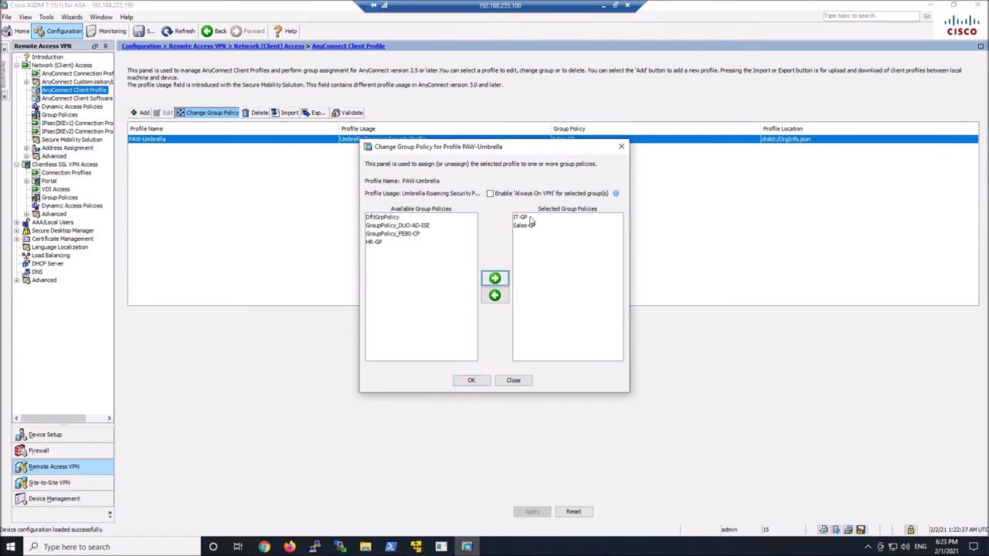
click(533, 225)
click(495, 296)
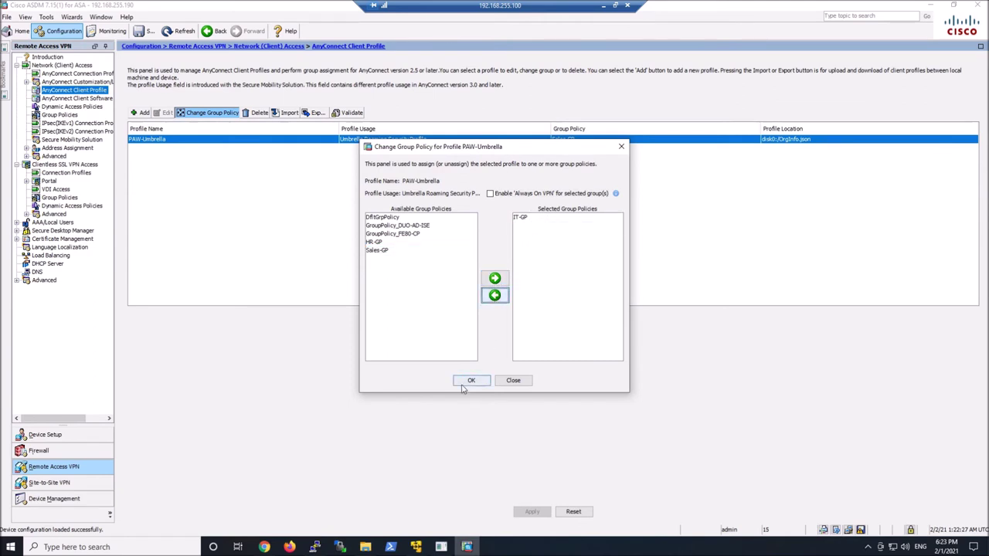
click(471, 380)
click(532, 512)
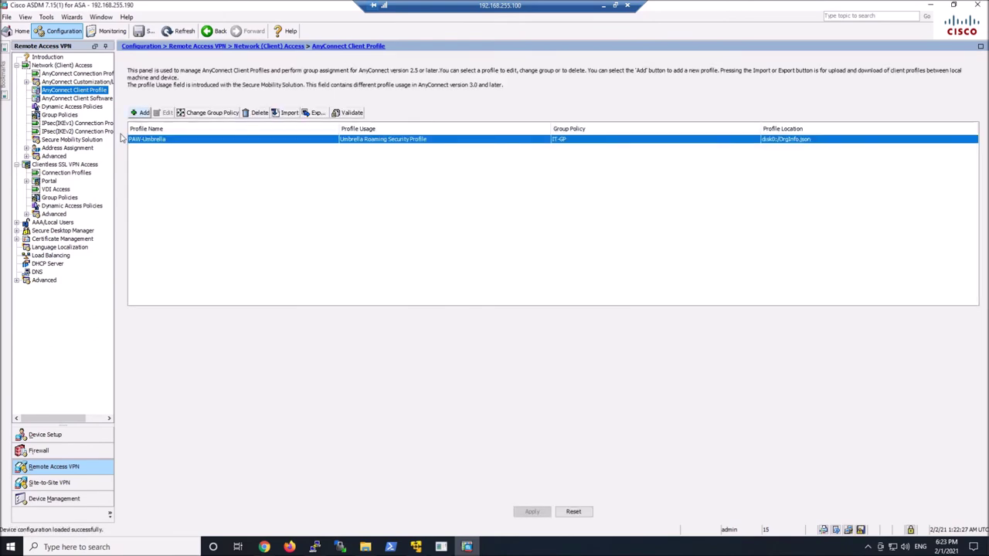
click(78, 74)
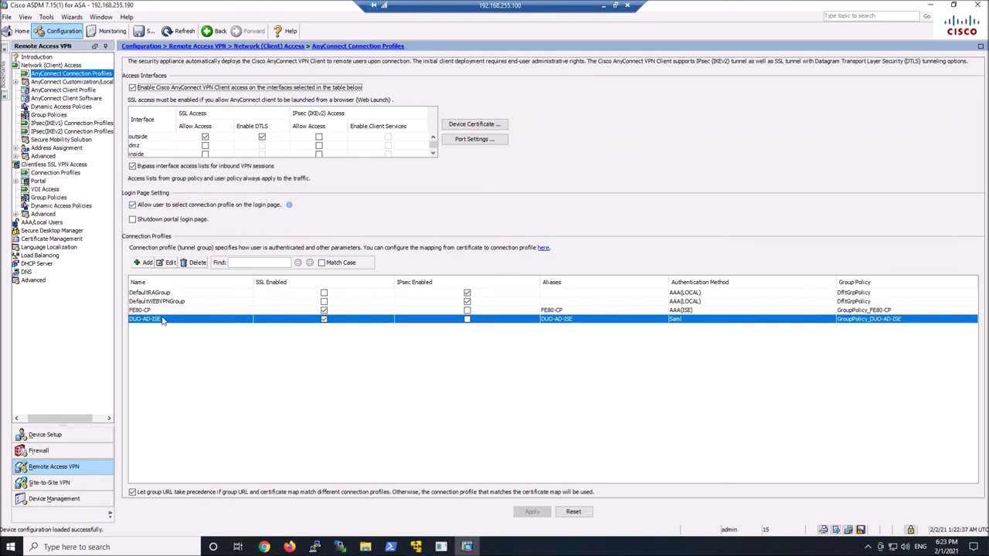
- Confirm IT-GP's AnyConnect Client settings download the umbrella module and PAW-Umbrella profile, then apply
click(60, 117)
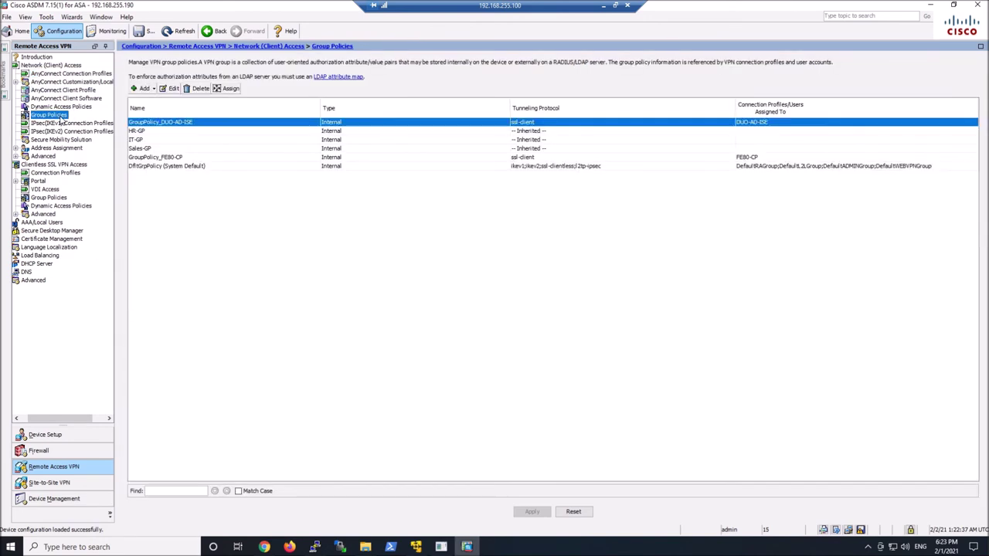
click(142, 140)
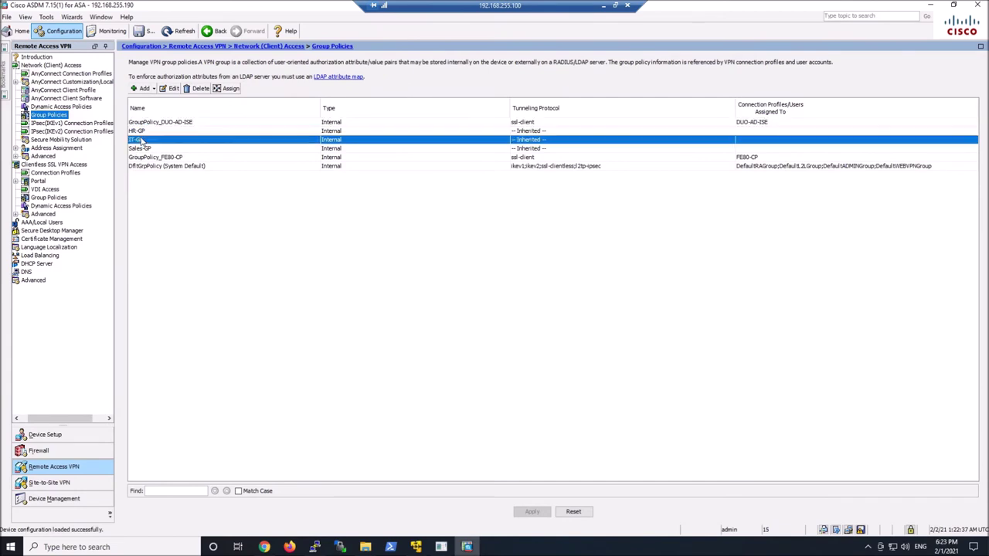
double_click(139, 136)
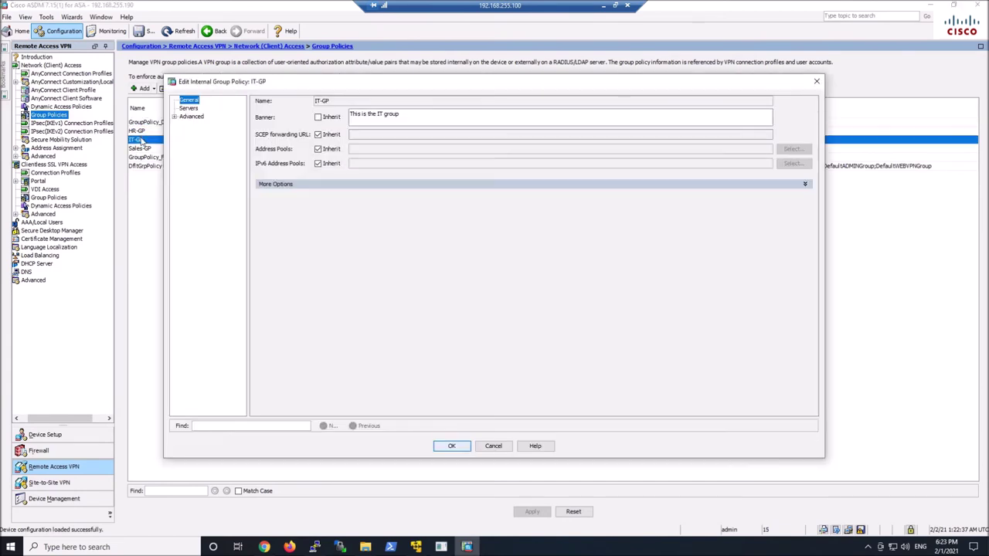
click(175, 117)
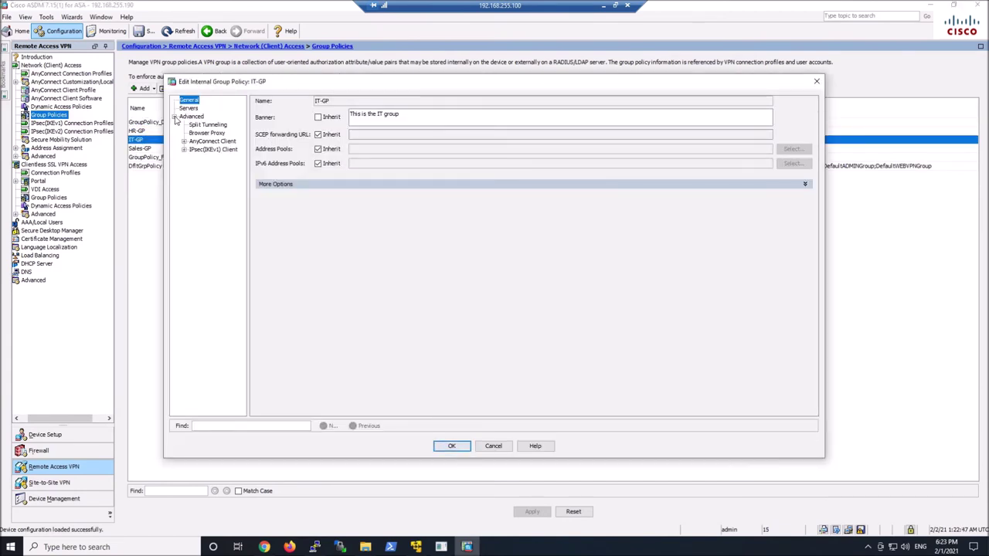
click(184, 142)
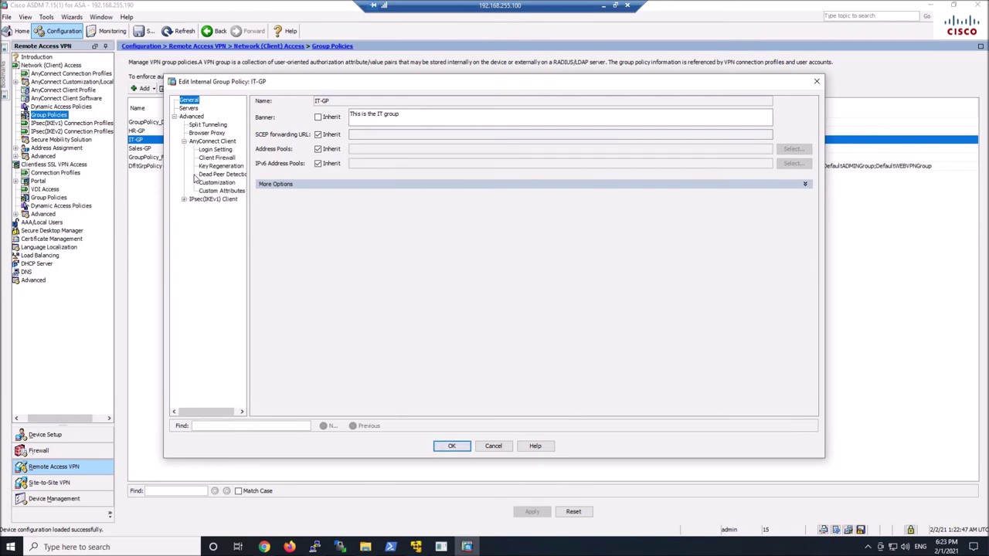
click(212, 141)
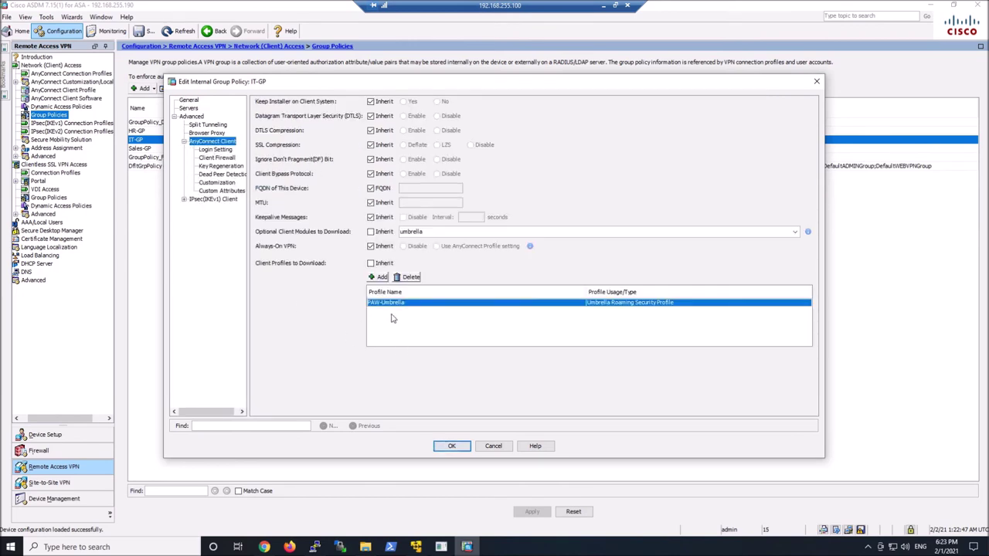
click(452, 445)
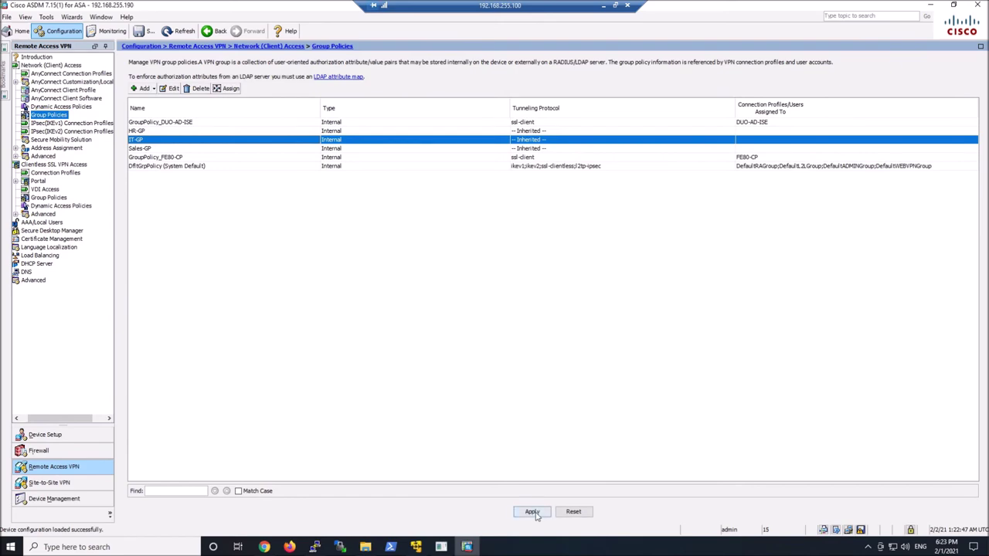
click(532, 512)
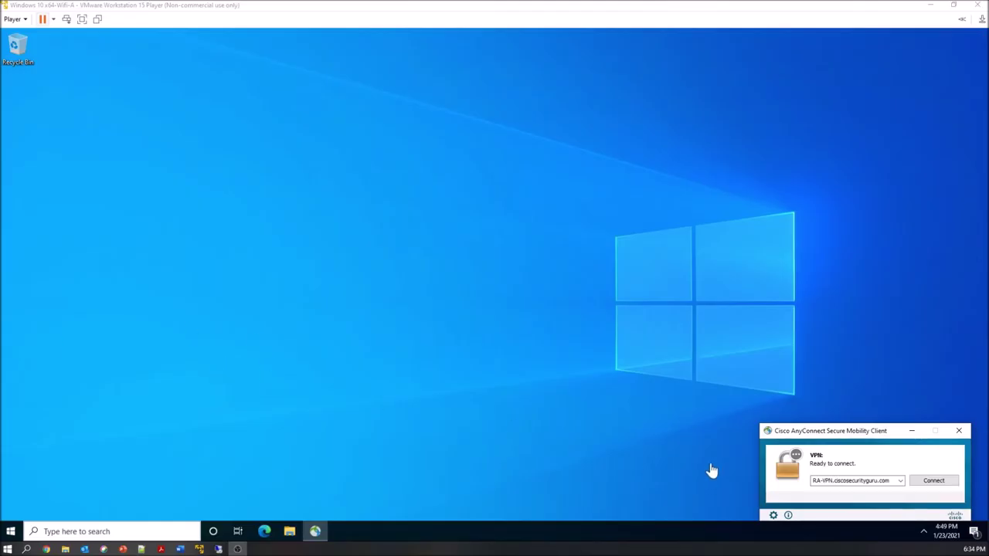
- Connect AnyConnect to RA-VPN.ciscosecurityguru.com with the IT user's credentials and accept the banner
click(935, 482)
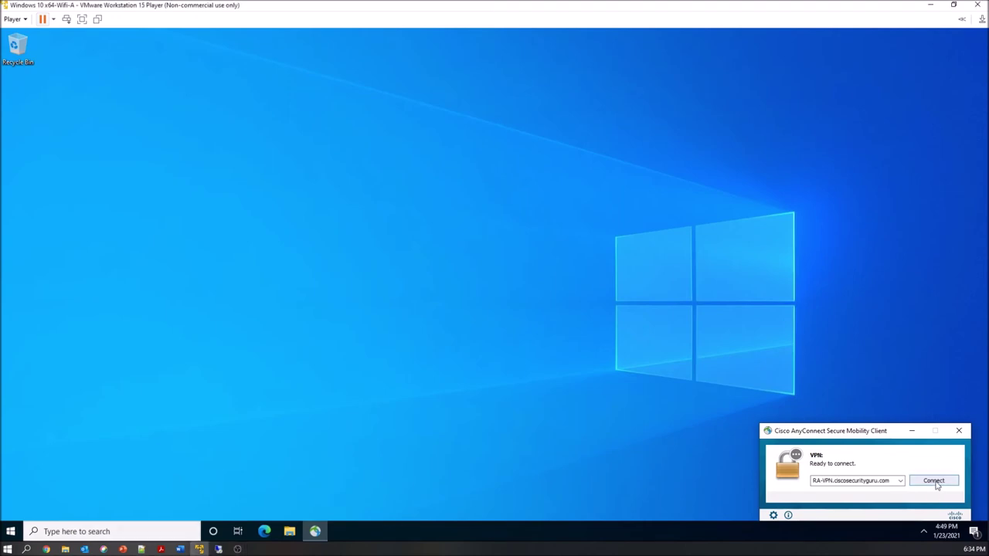
click(935, 482)
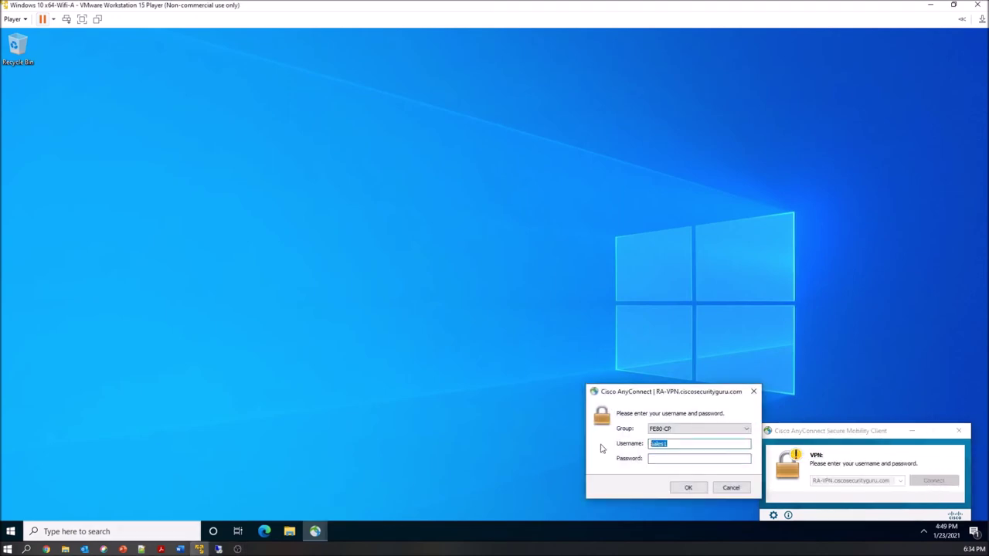
text(a)
click(698, 458)
key(Return)
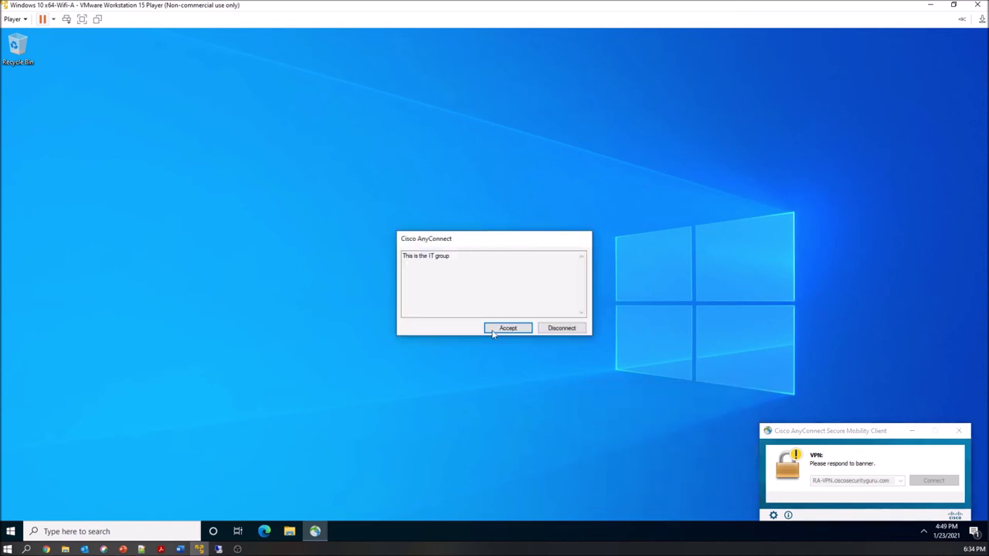
click(506, 327)
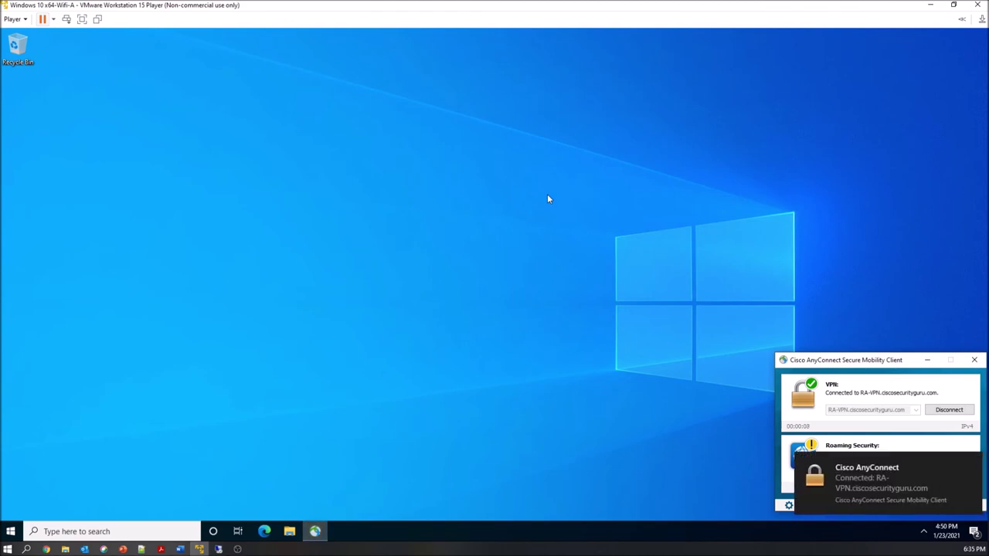
click(972, 464)
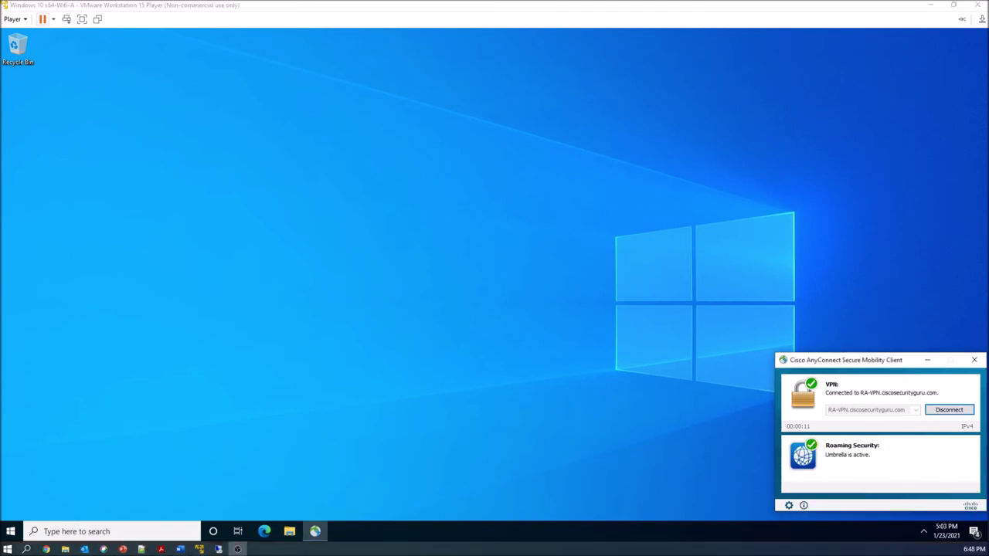
- Disconnect the VPN, check Roaming Security shows DNS Protected, and close AnyConnect and the VM
click(789, 505)
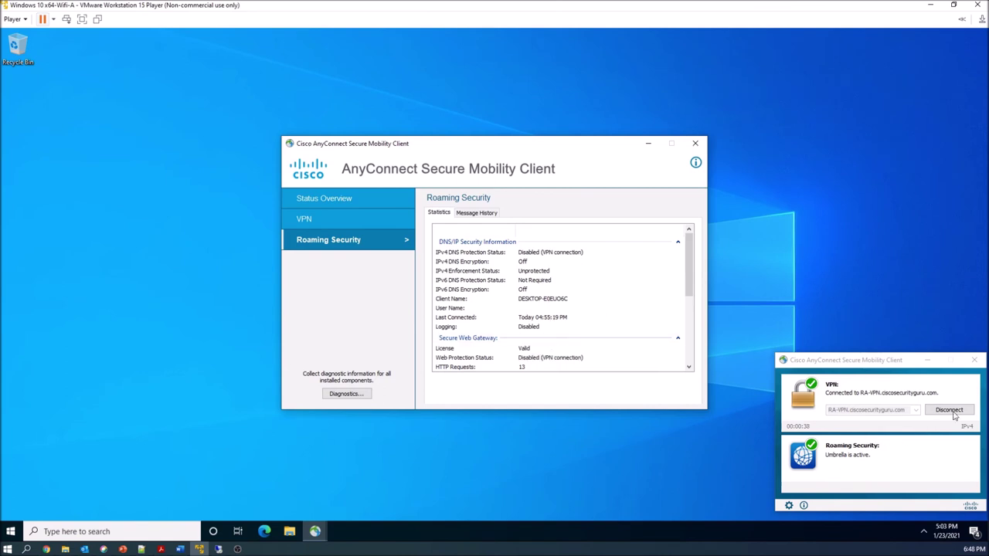
click(950, 411)
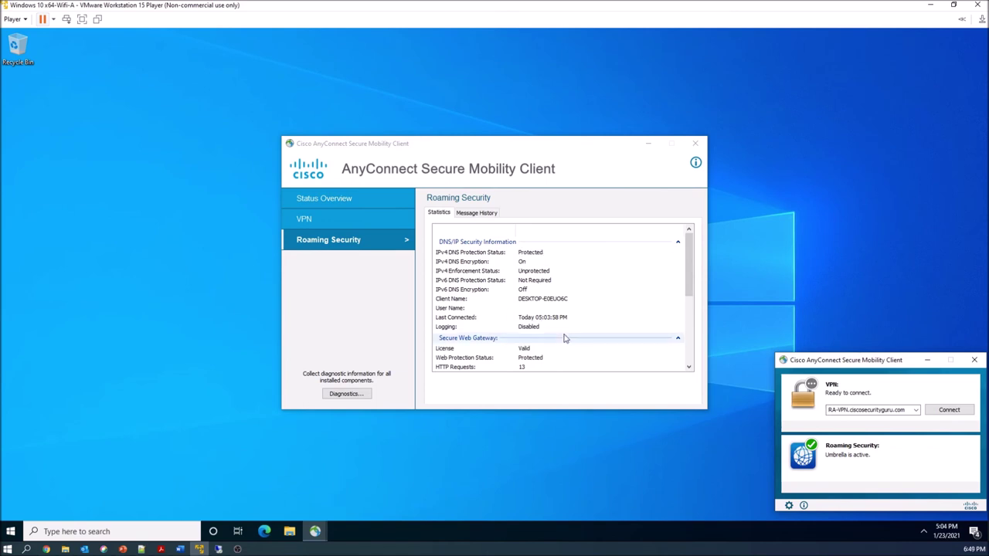
scroll(565, 337, down, 1)
scroll(564, 337, down, 2)
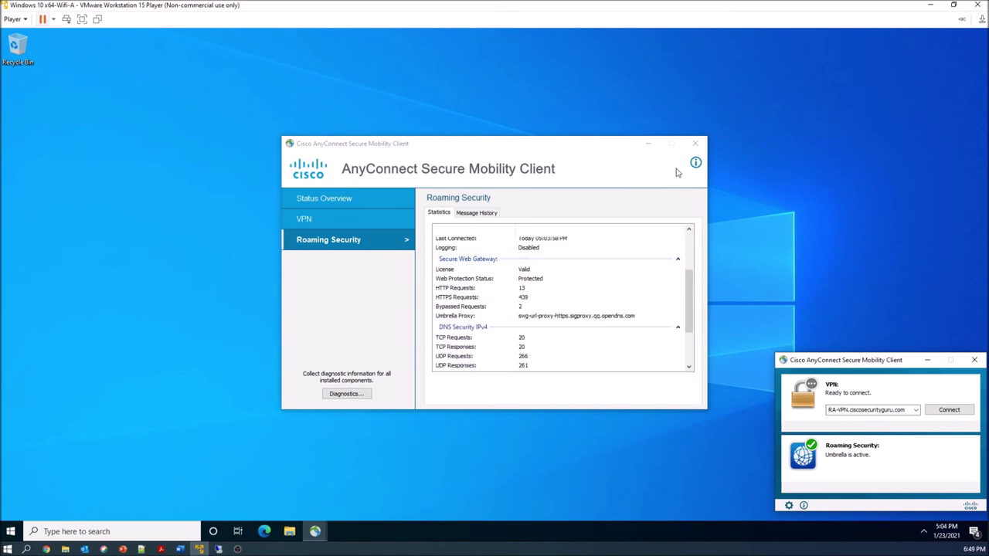
click(695, 145)
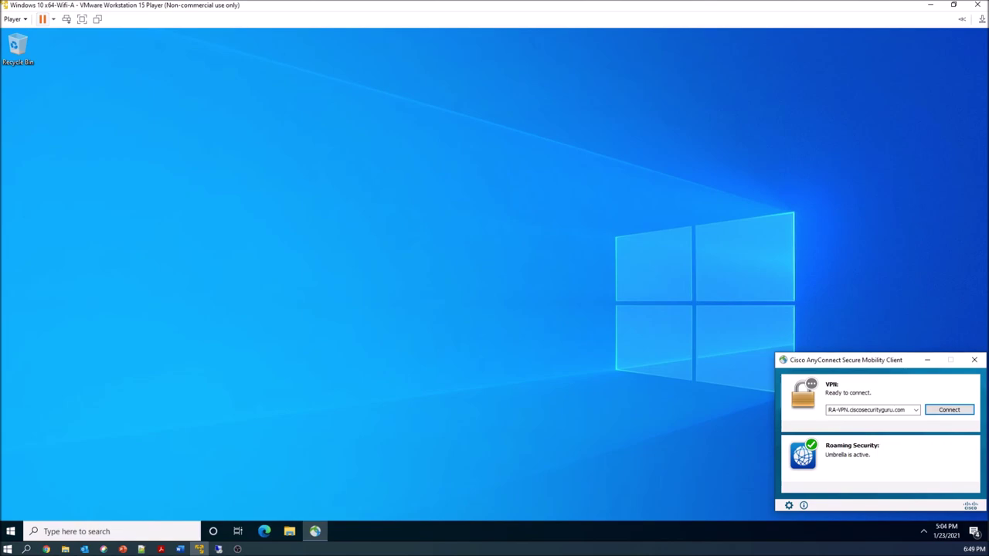
click(930, 6)
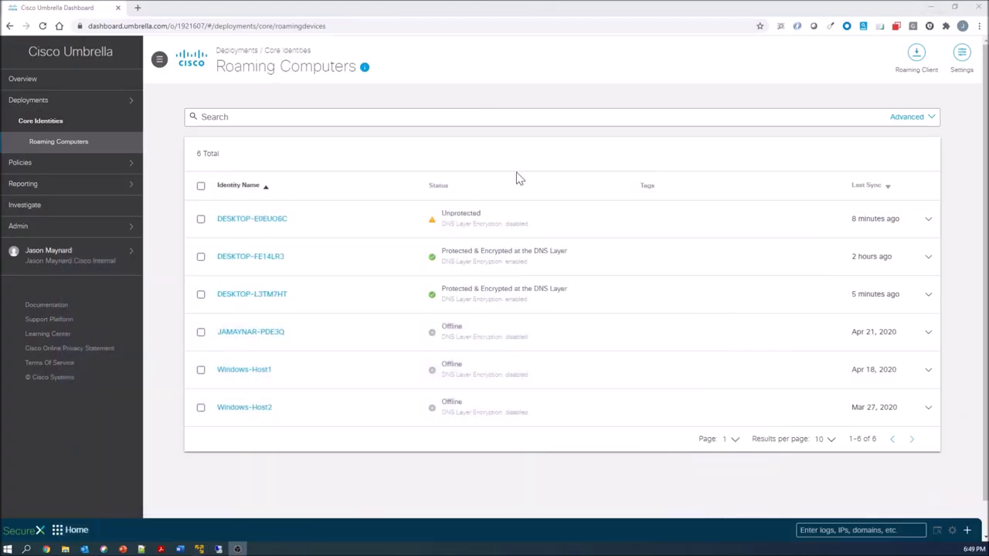
- Assign roaming computers DESKTOP-E0EUO6C, Windows-Host1 and Windows-Host2 to the PAW DNS policy and save it
click(60, 168)
click(66, 202)
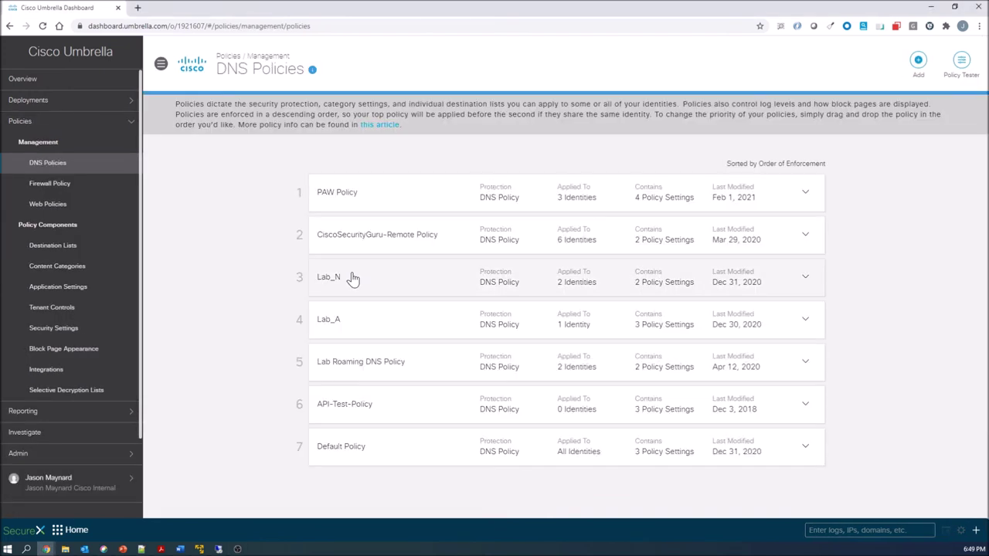
click(377, 198)
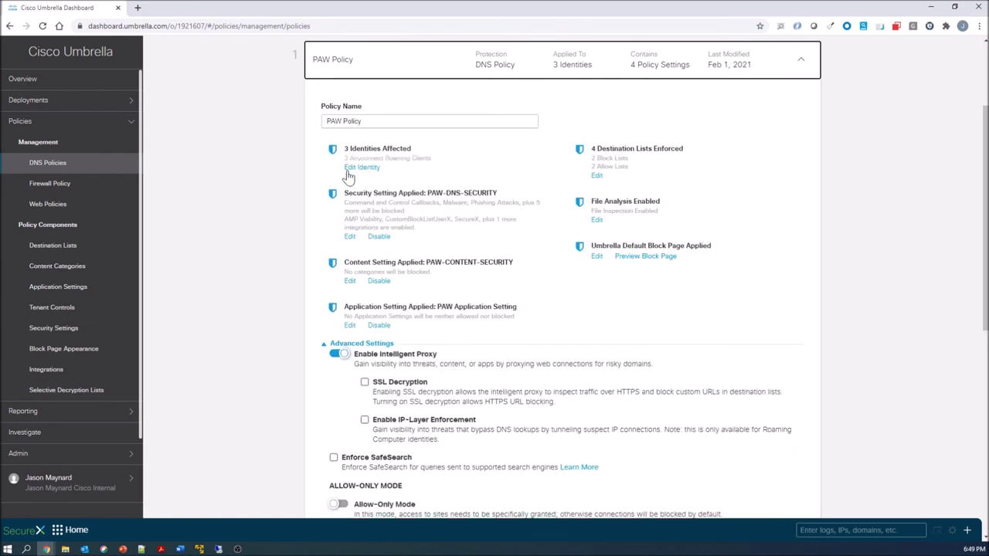
click(362, 168)
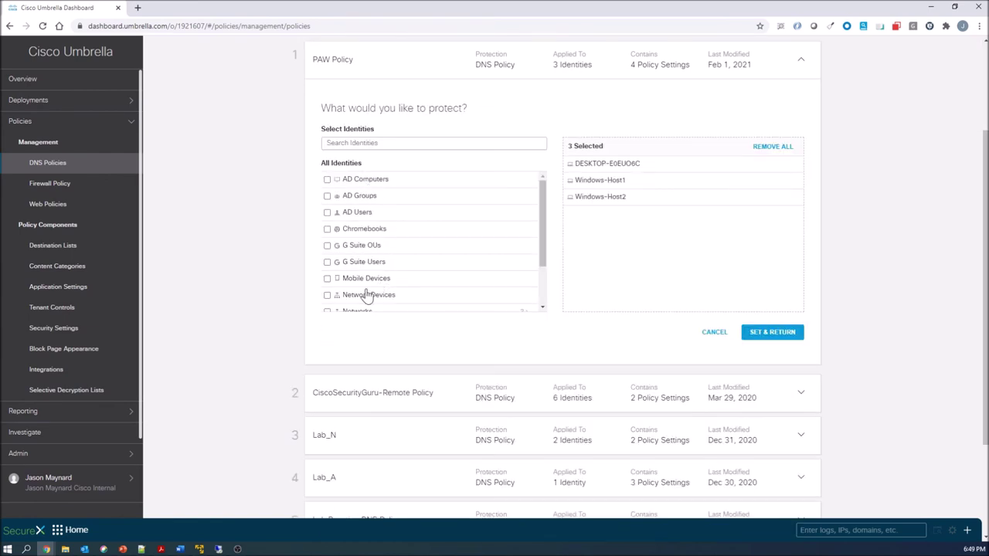
scroll(369, 291, down, 2)
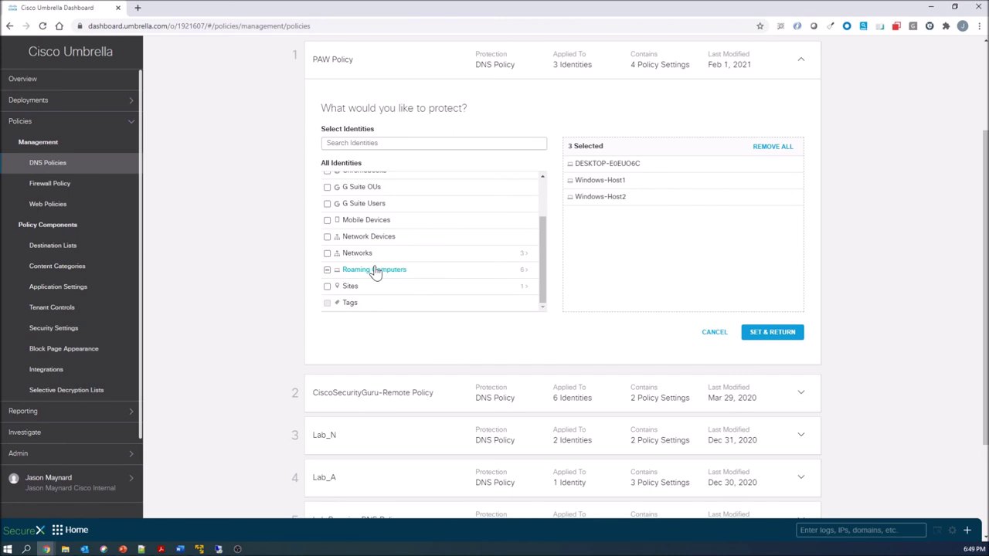
click(375, 269)
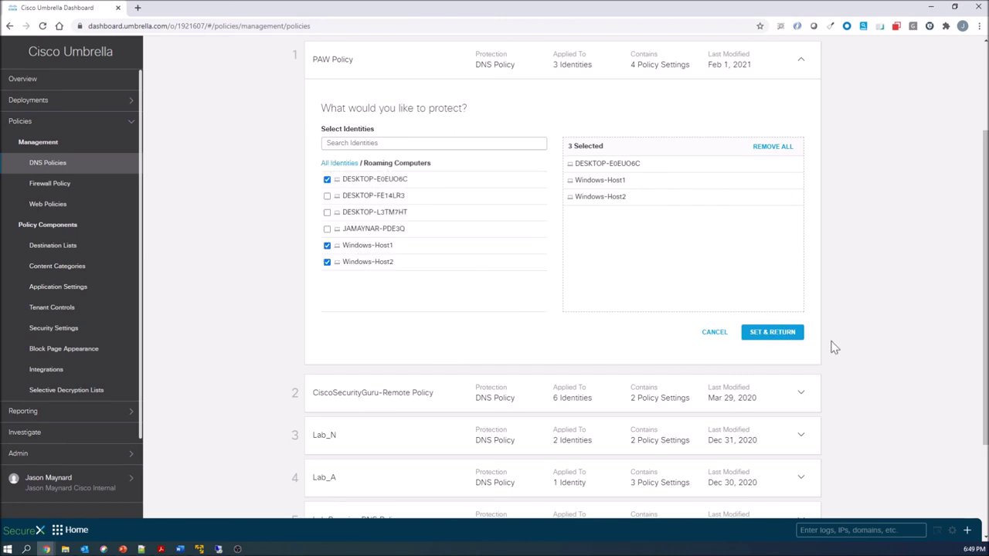
scroll(832, 343, down, 2)
click(772, 191)
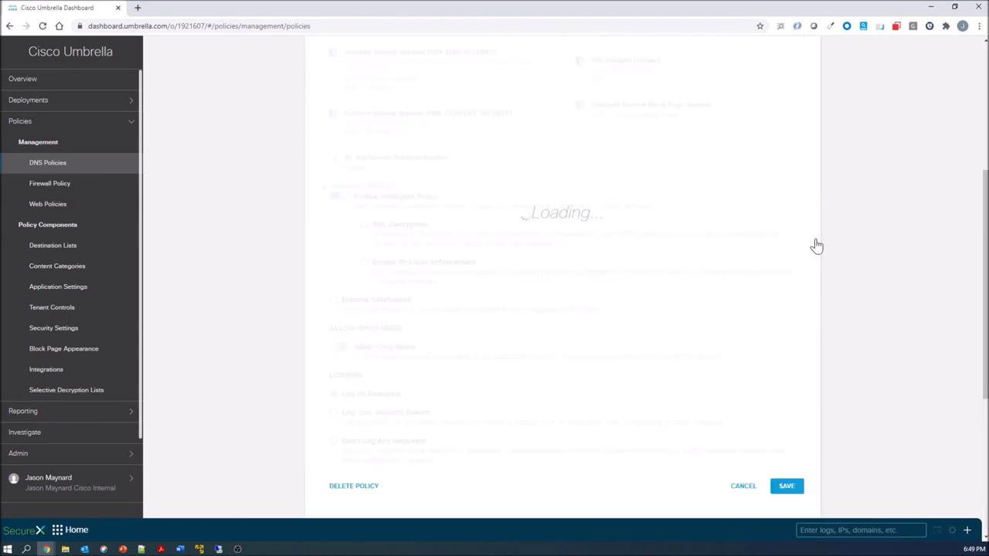
scroll(856, 400, down, 3)
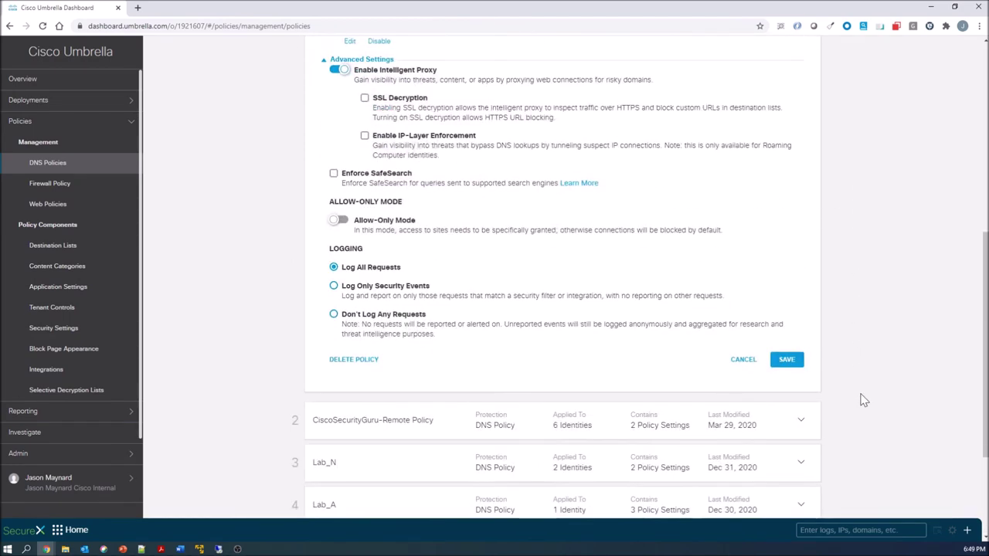
click(786, 360)
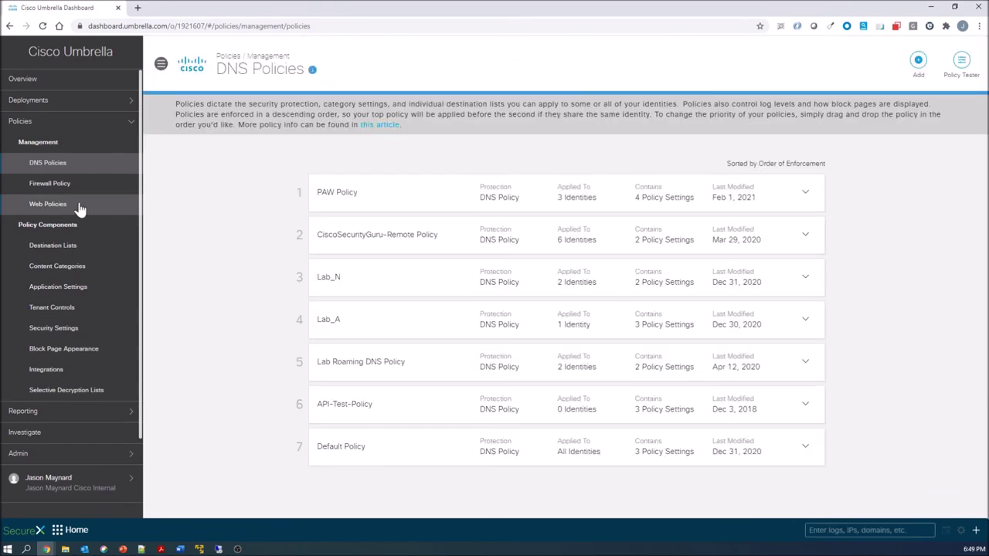
- Keep the PAW web policy on the three roaming computers and open its enforced destination lists
click(43, 207)
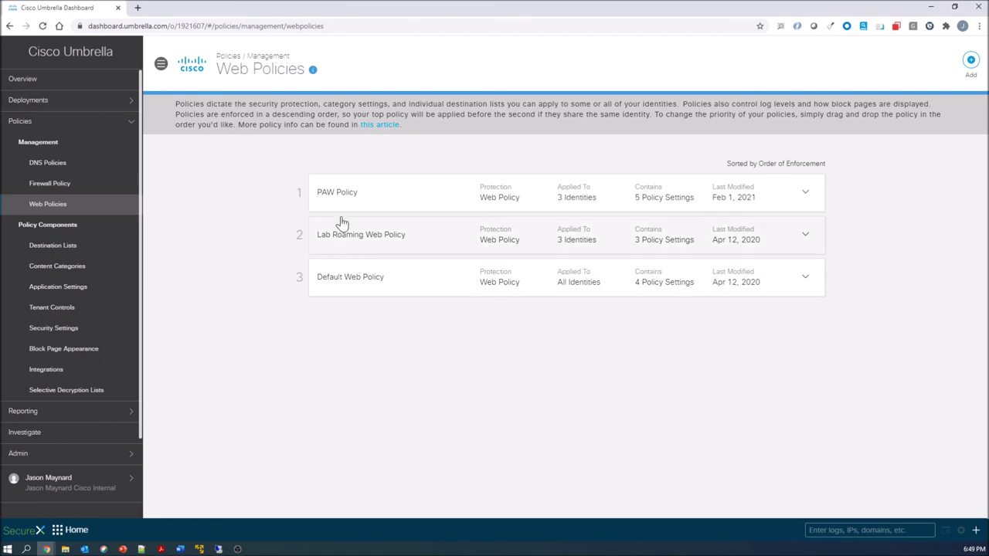
click(340, 199)
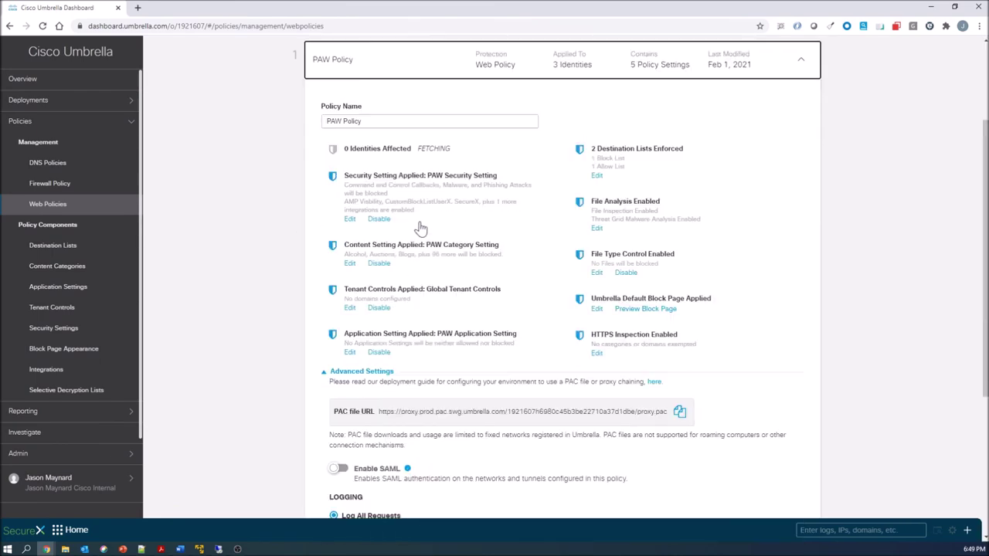
click(359, 170)
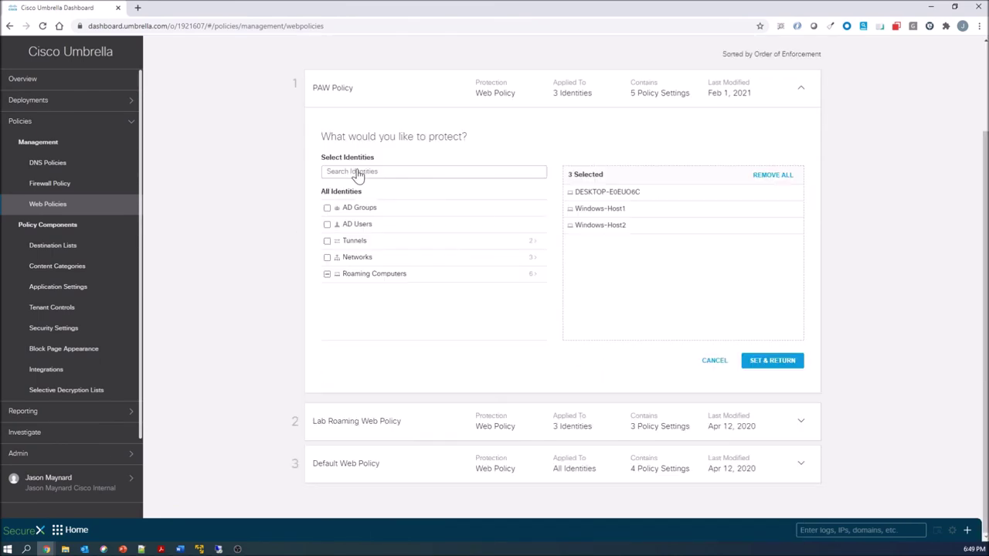
click(358, 275)
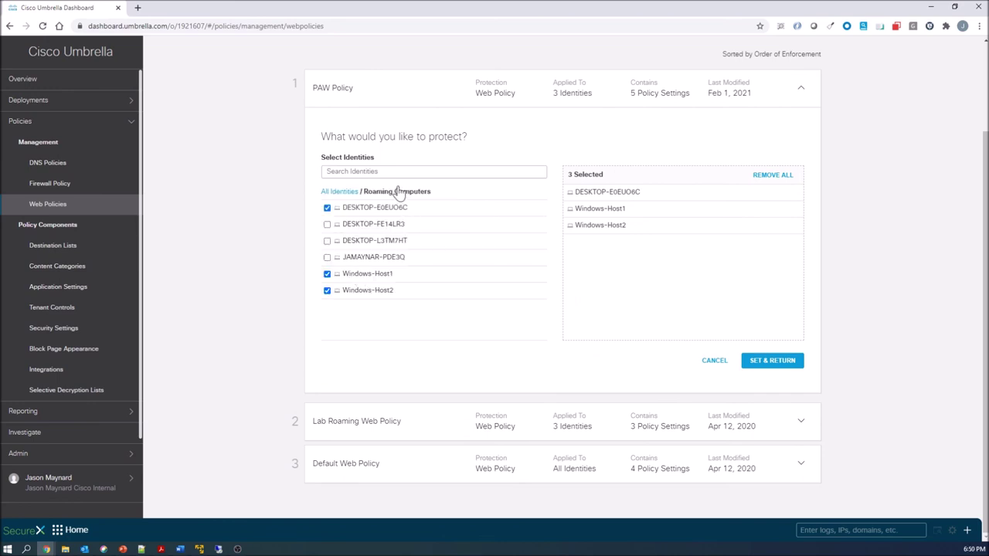
click(767, 363)
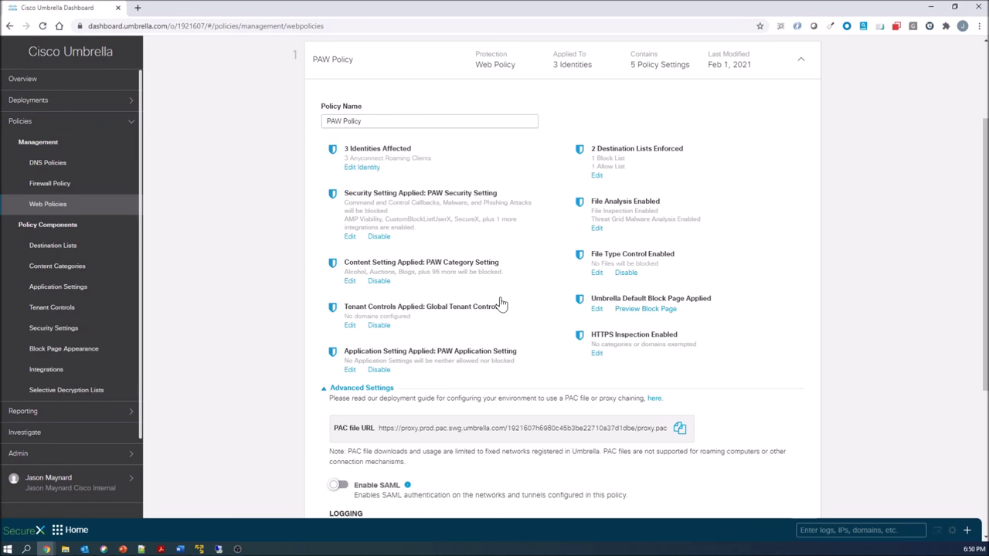
click(596, 175)
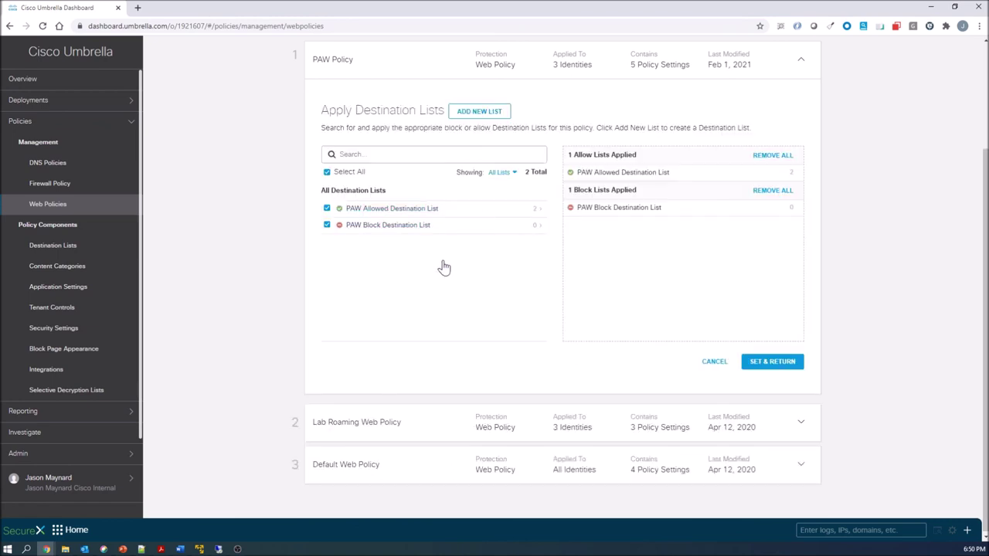
click(406, 211)
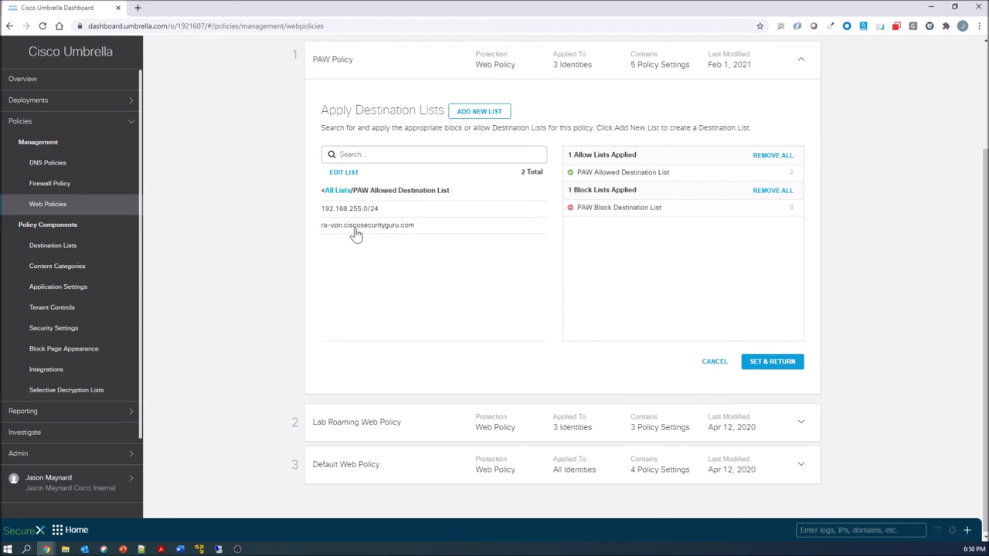
click(345, 173)
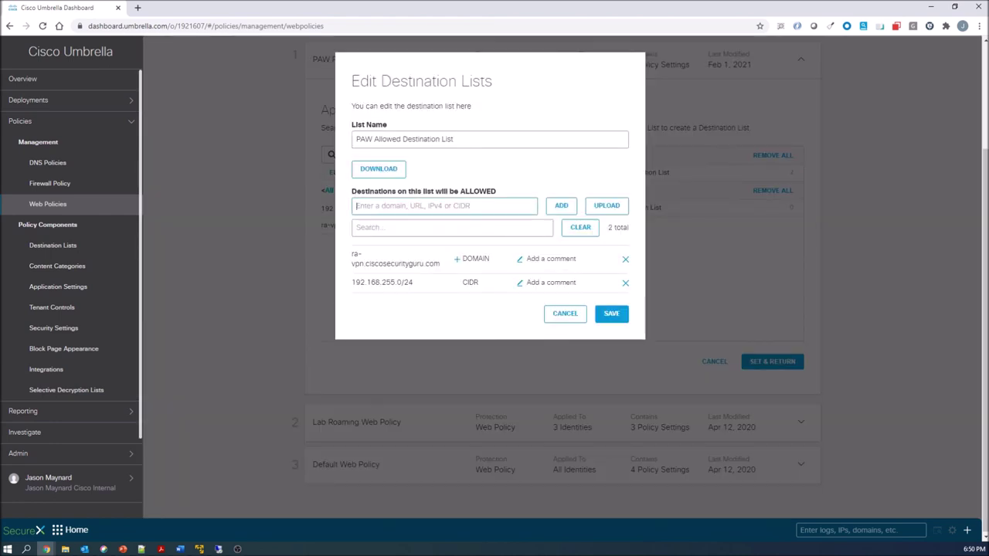
text(www.cisco.com)
click(561, 205)
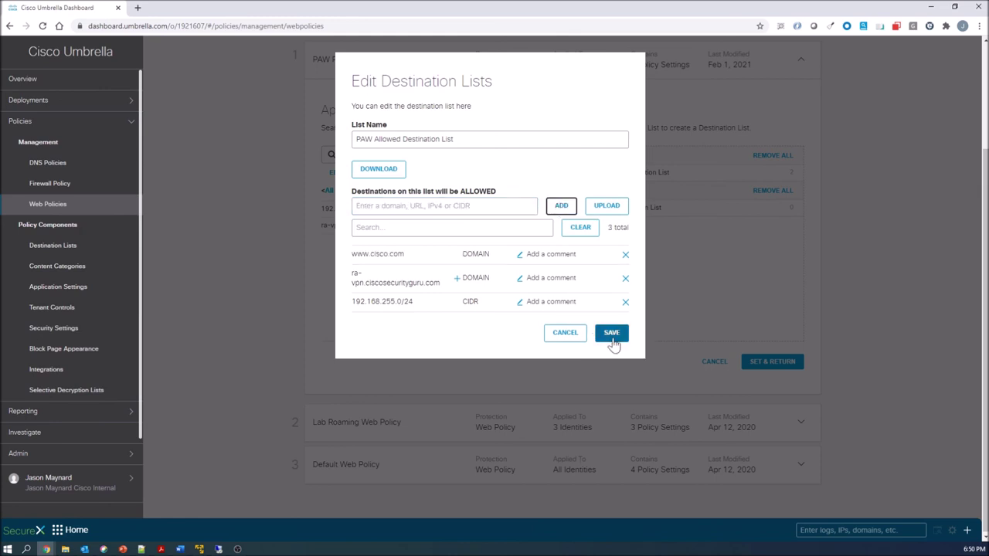
click(612, 339)
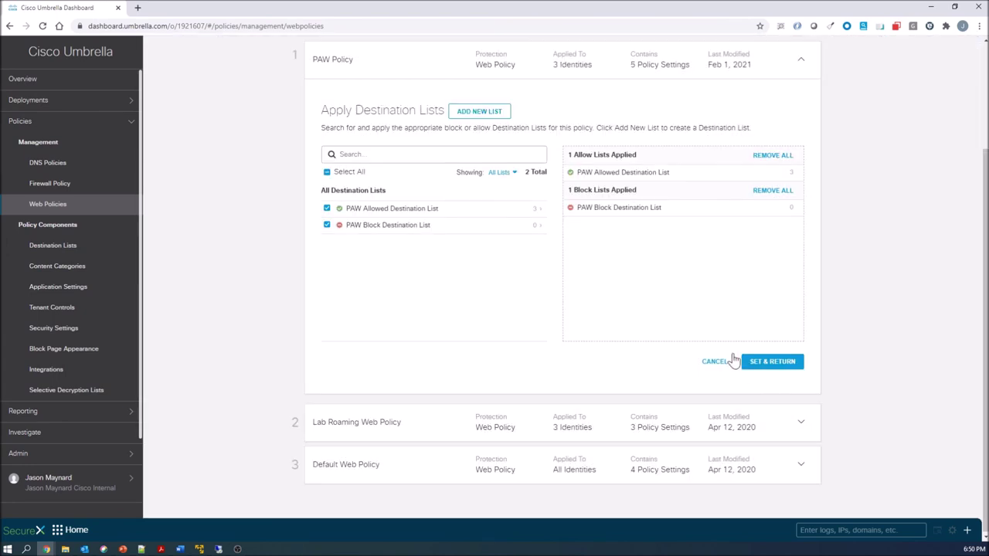
- Apply the destination lists and save the PAW web policy
click(773, 366)
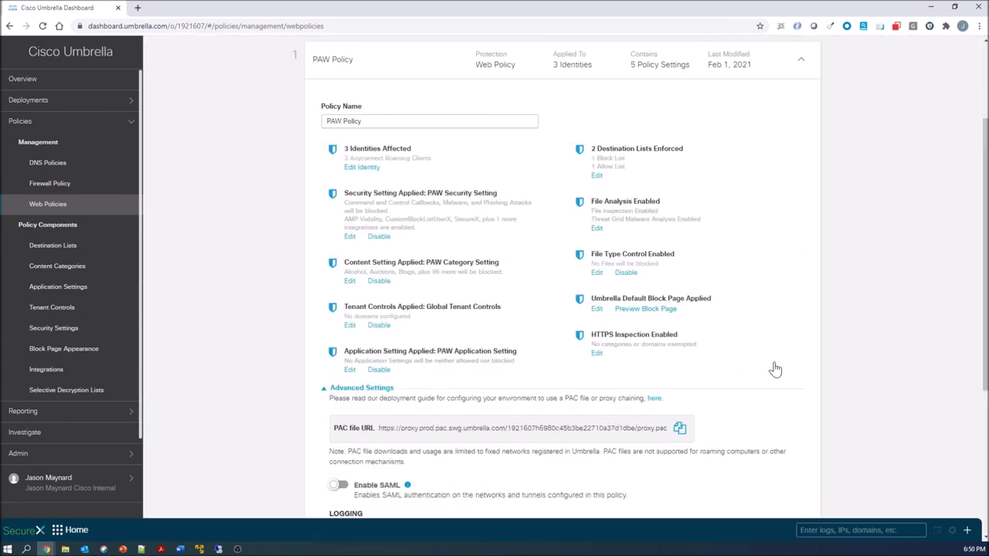
scroll(867, 349, down, 2)
scroll(867, 350, down, 1)
click(795, 363)
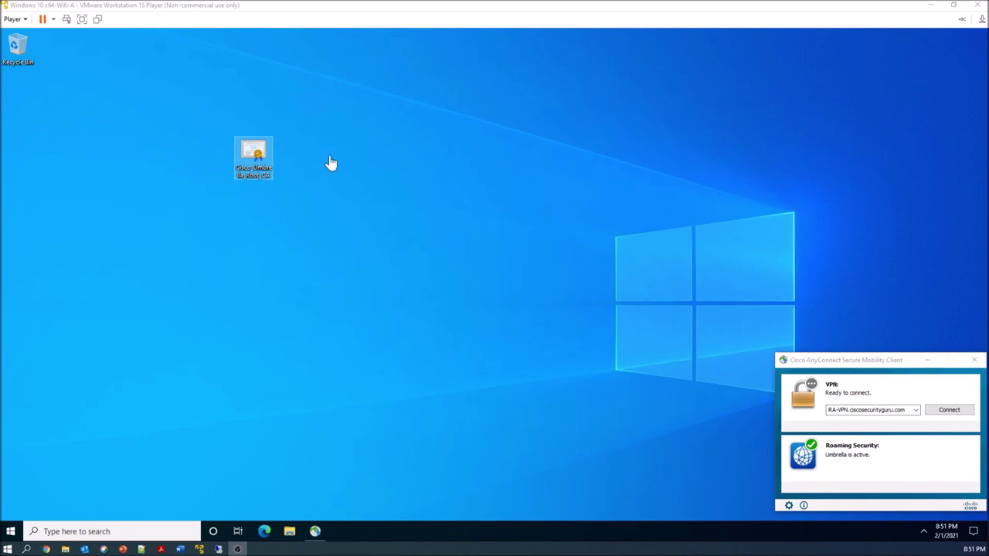
click(297, 155)
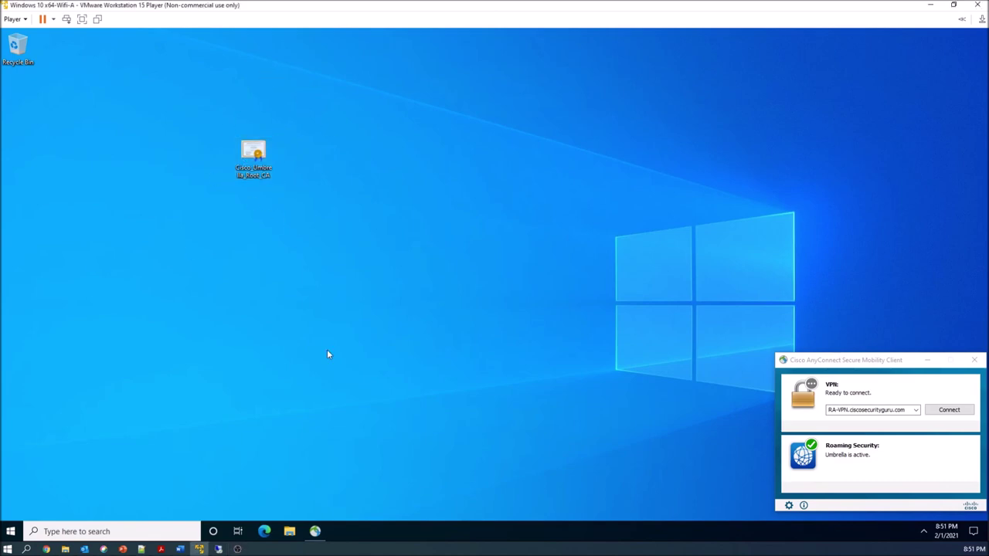
click(237, 274)
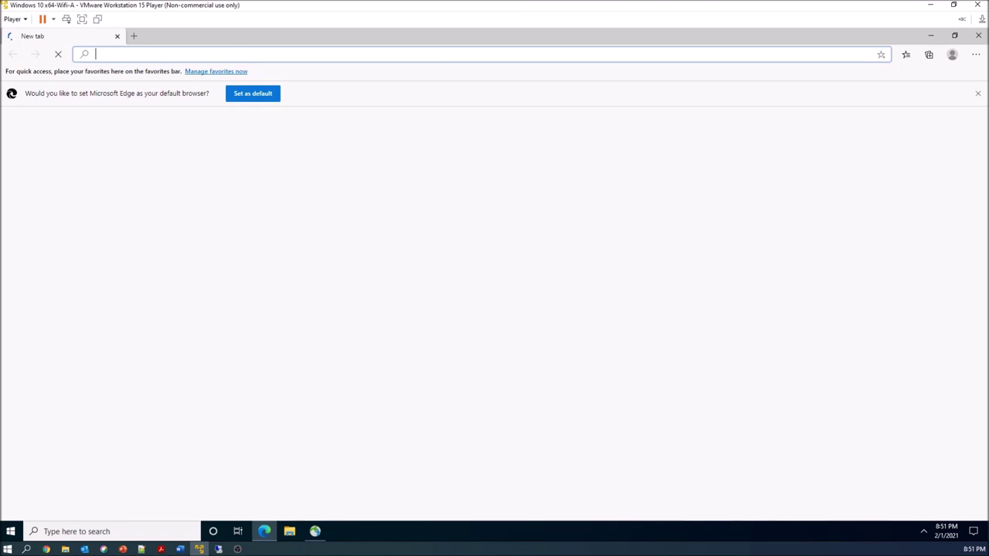
text(www.google.)
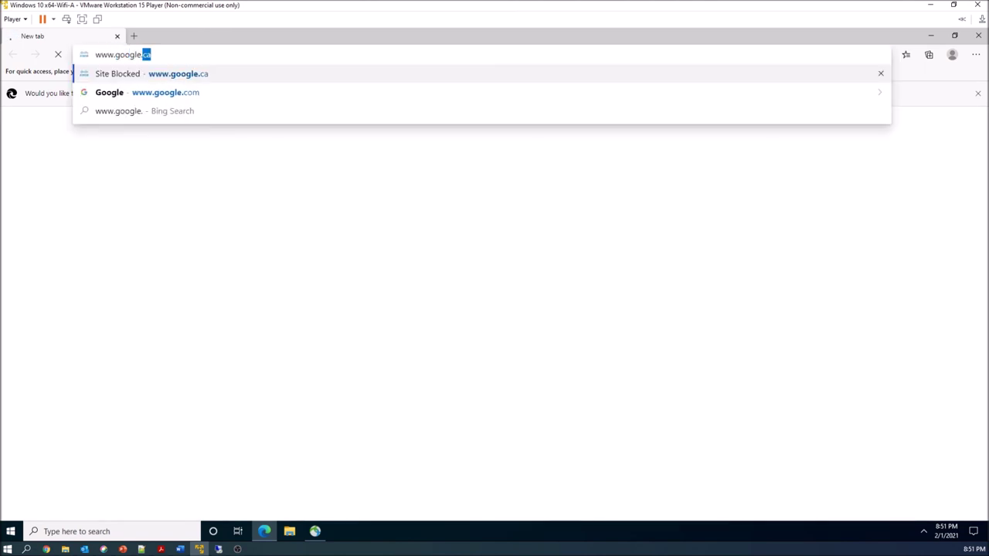
text(ca)
key(Return)
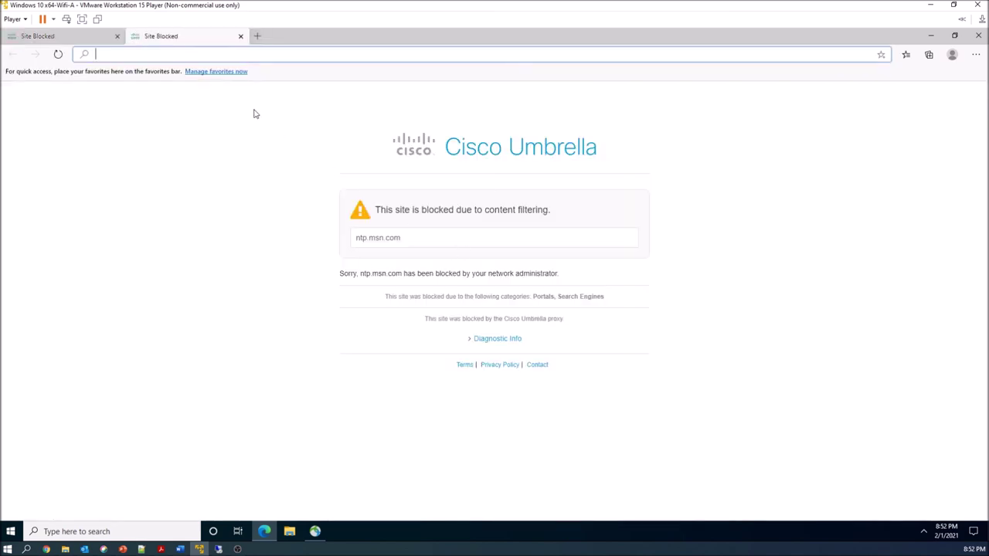
- Load 192.168.255.200/certsrv and sign in as administrator, then reach Cisco's Software Downloads page
click(257, 36)
text(192.168.255.200/certsrv)
key(Return)
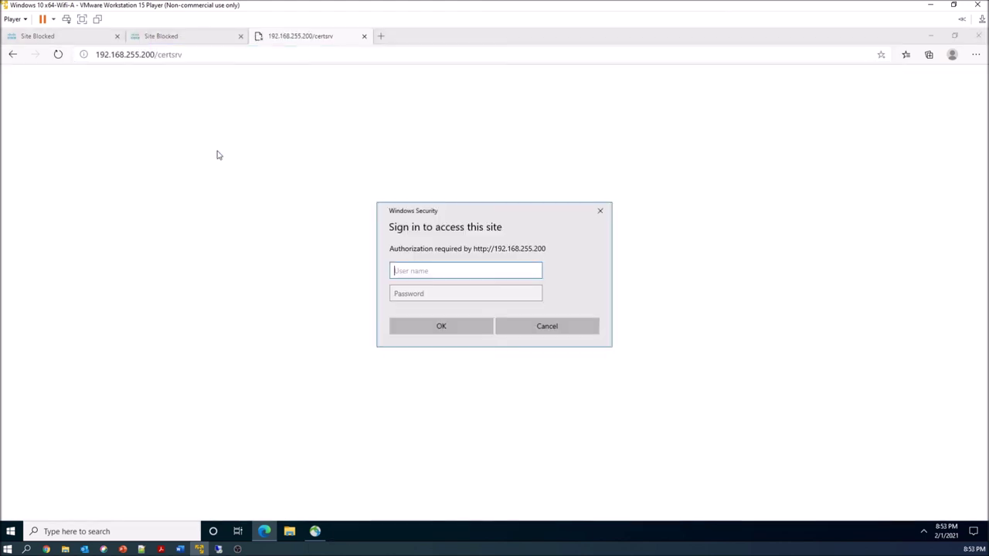
text(administrator)
click(466, 294)
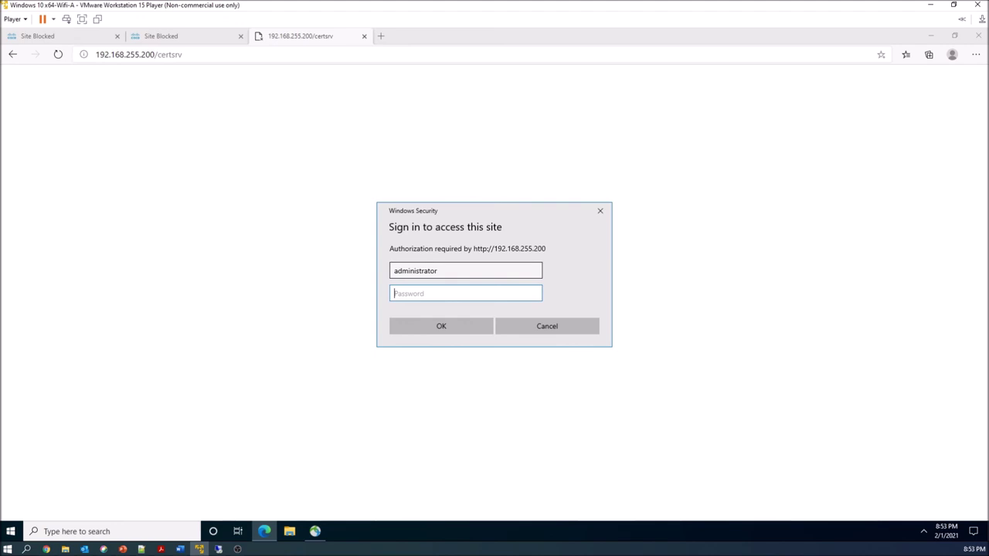
text(P)
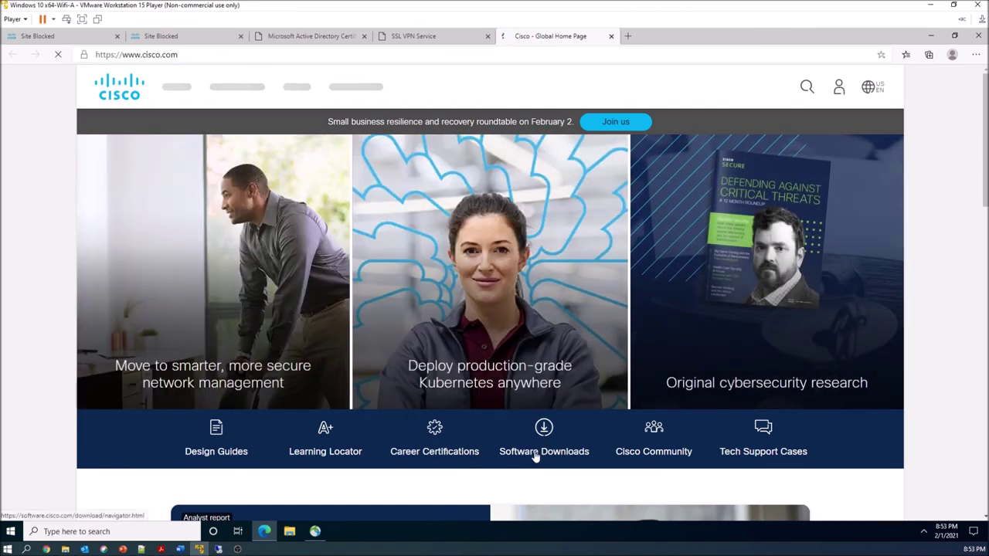
click(536, 454)
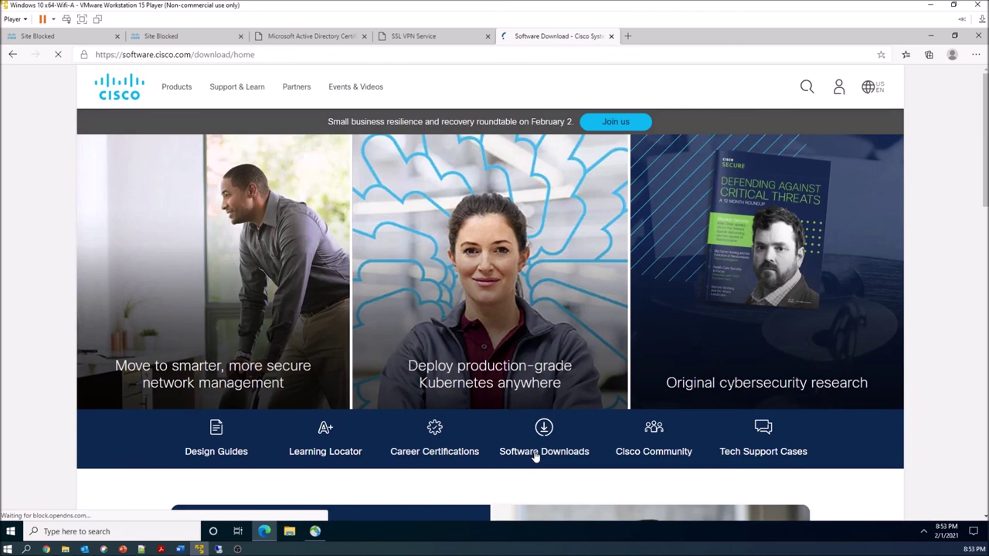